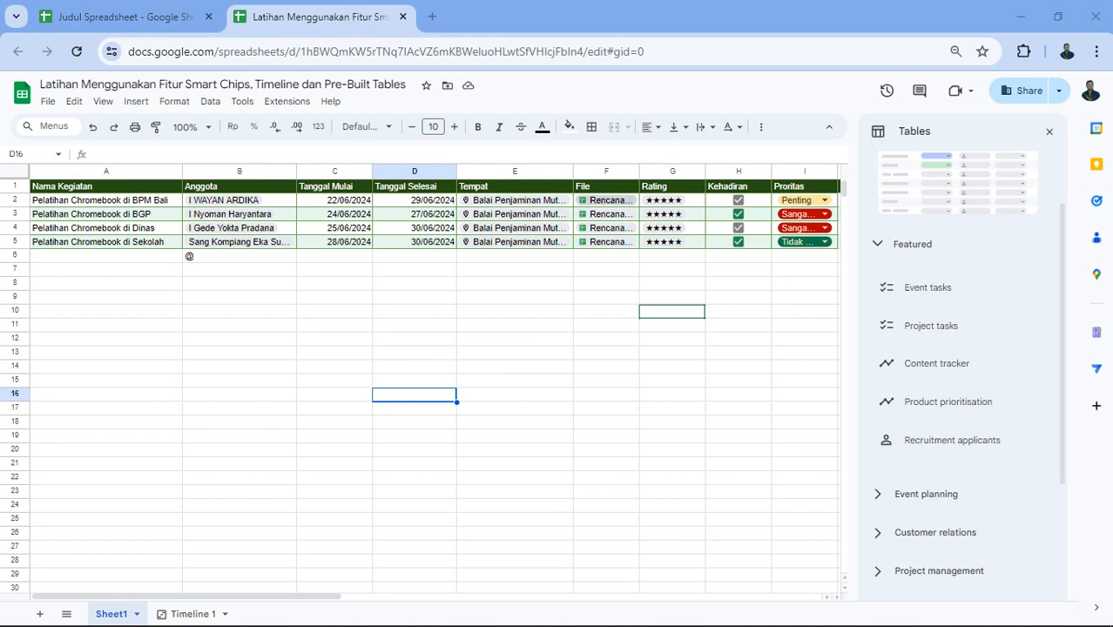
# Examine the linked file's preview in the first activity row and the Timeline 1 view of the training schedule
pyautogui.moveTo(608, 201)
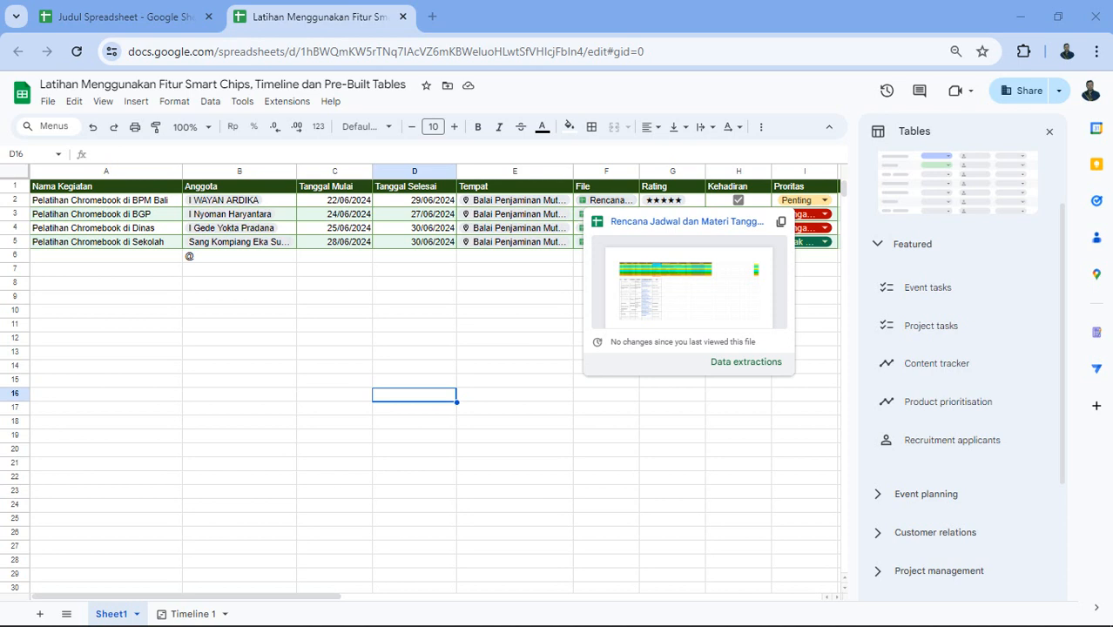
pyautogui.click(188, 615)
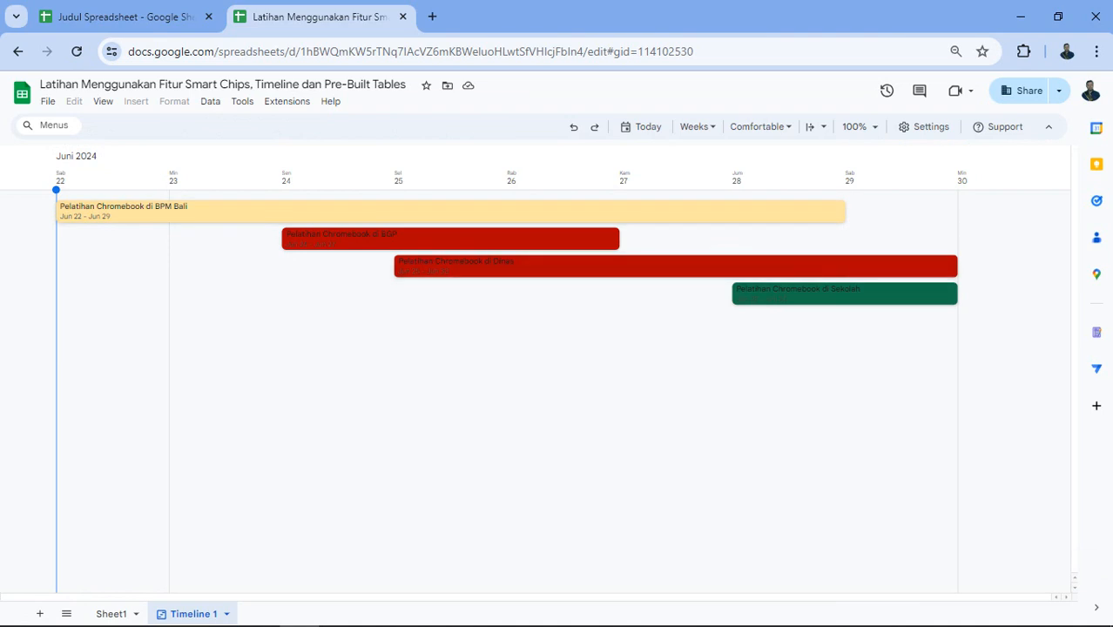
pyautogui.click(110, 614)
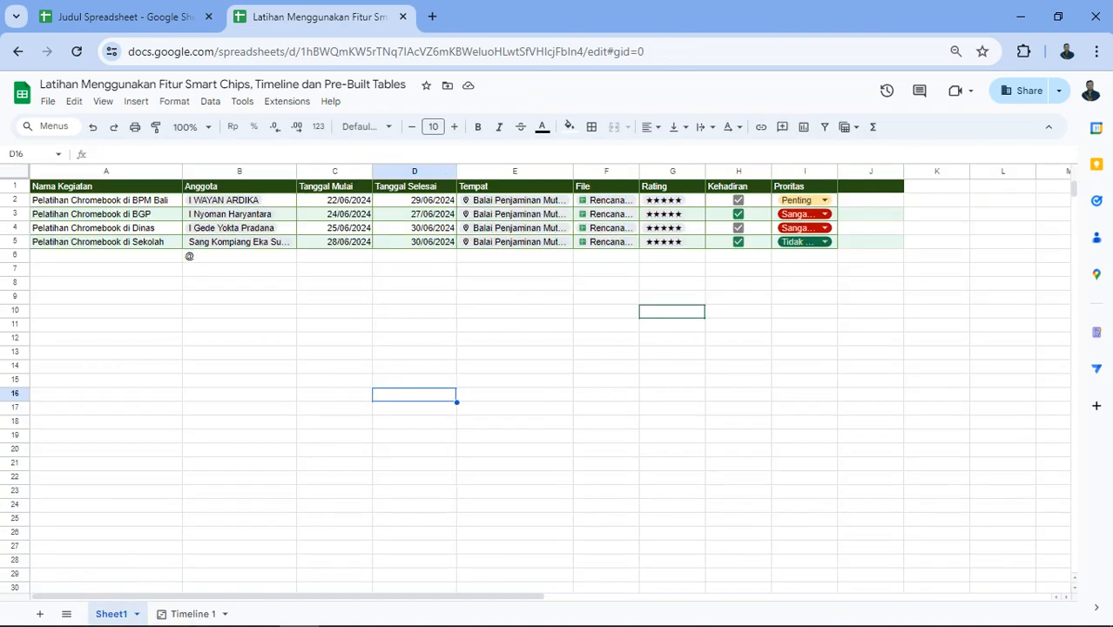
# Switch to Judul Spreadsheet and preview the pre-built Content tracker table without inserting it
pyautogui.hotkey('ctrl', 'shift', 'Tab')
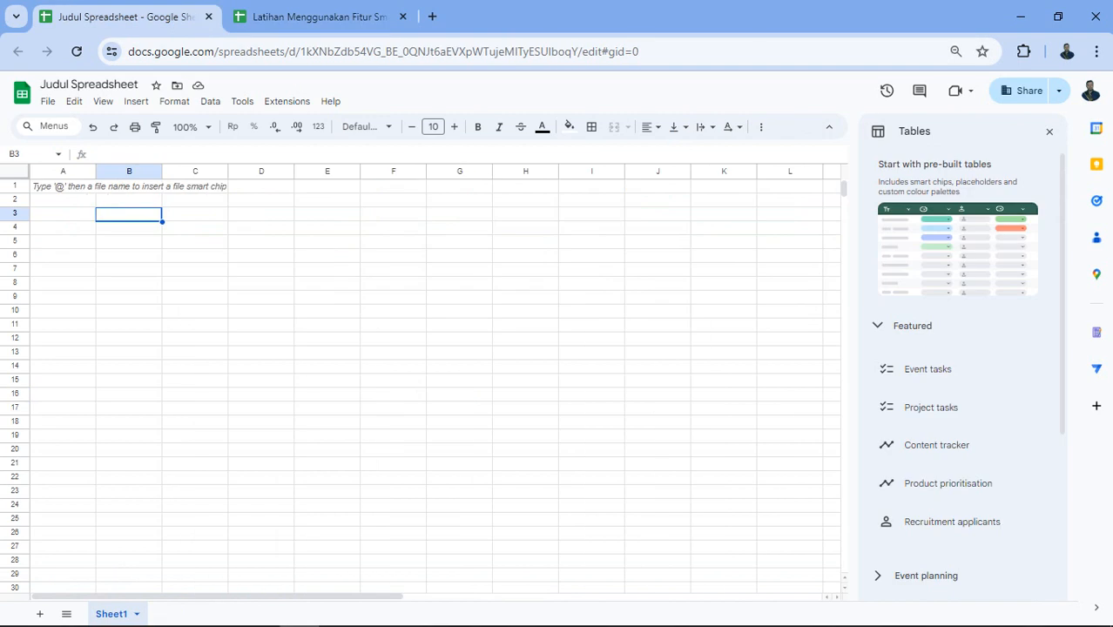
pyautogui.moveTo(928, 369)
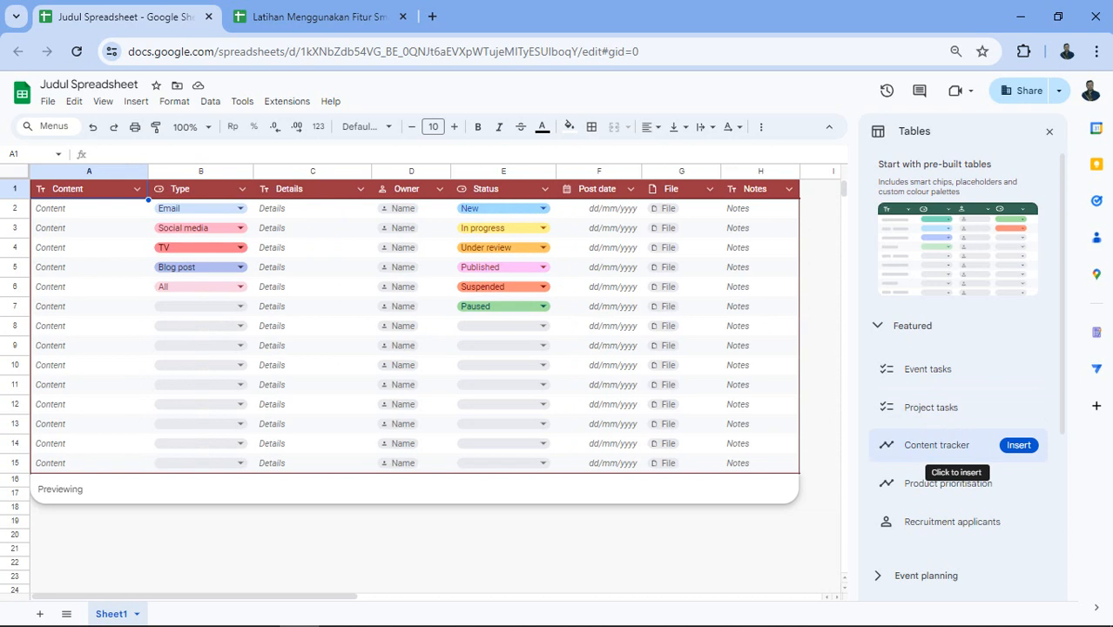
pyautogui.click(129, 212)
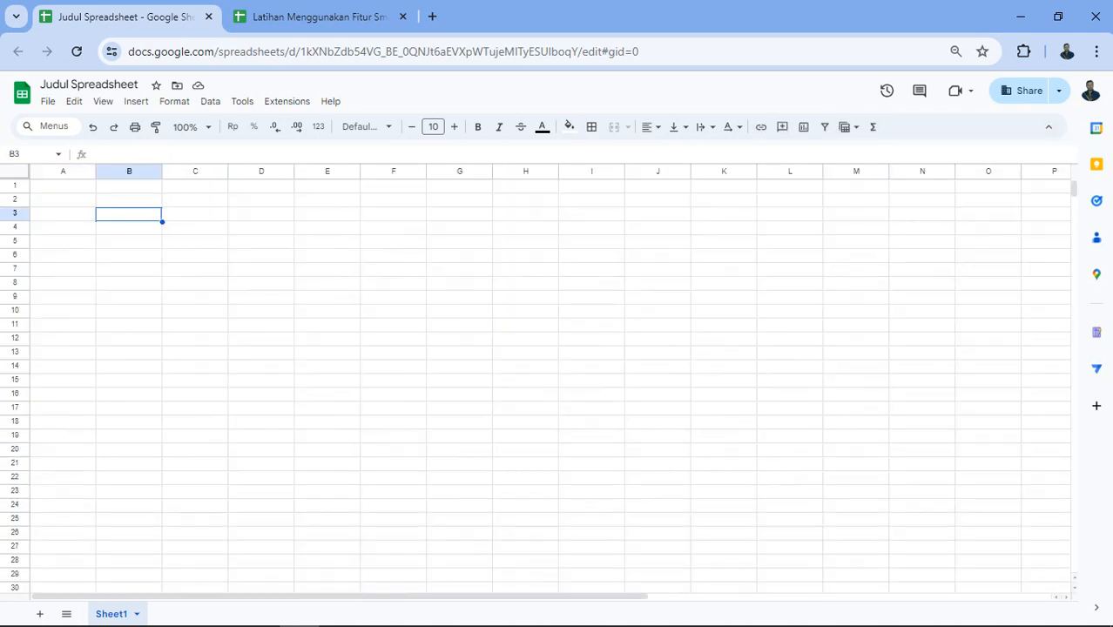
pyautogui.click(657, 353)
# Return to the example spreadsheet and review the insertable items, previewing the Event tasks and Project tasks pre-built tables without inserting them
pyautogui.click(318, 16)
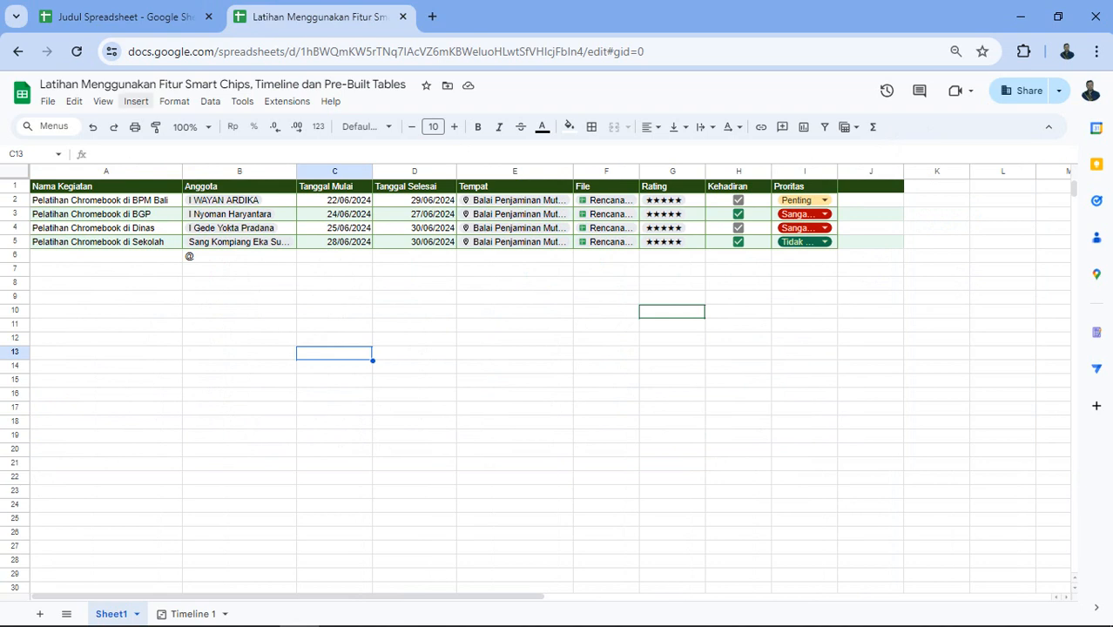
pyautogui.click(136, 101)
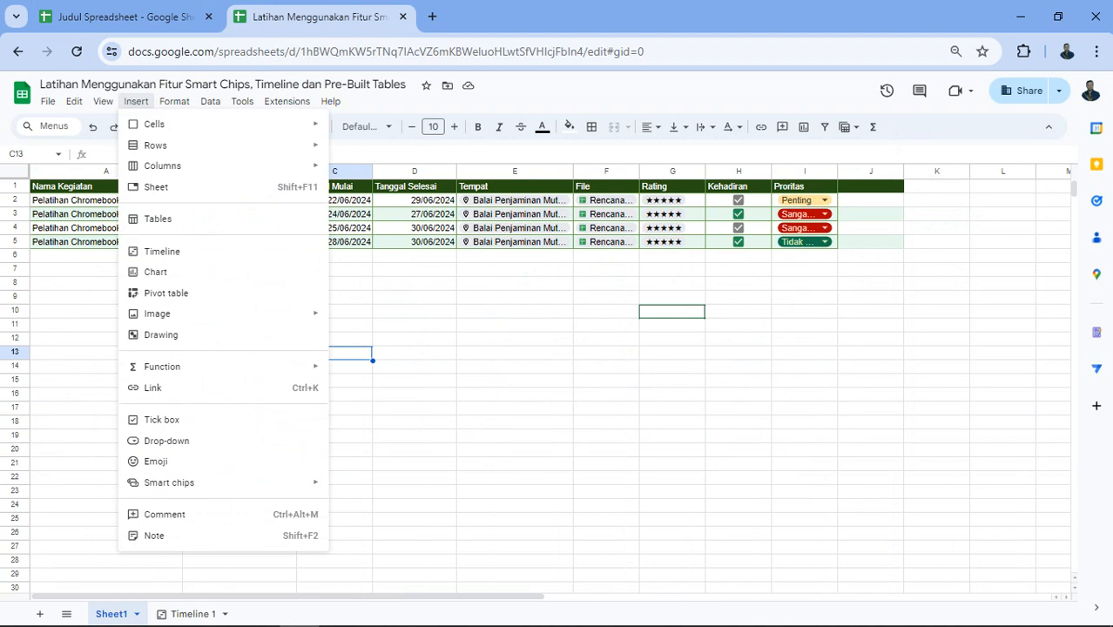
pyautogui.moveTo(169, 482)
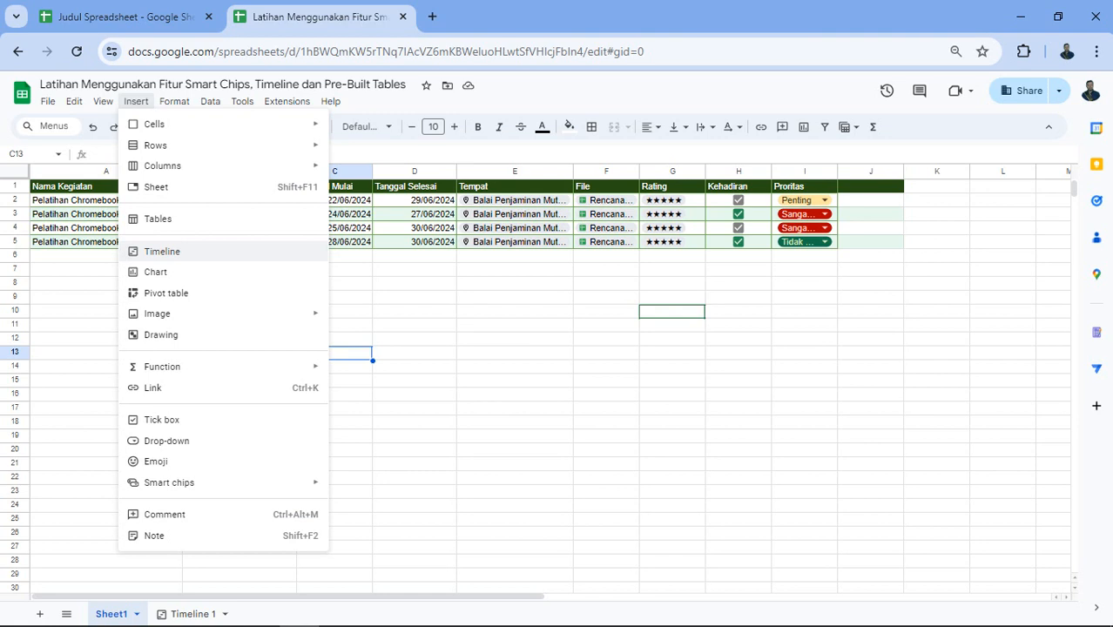
pyautogui.click(158, 219)
pyautogui.moveTo(941, 288)
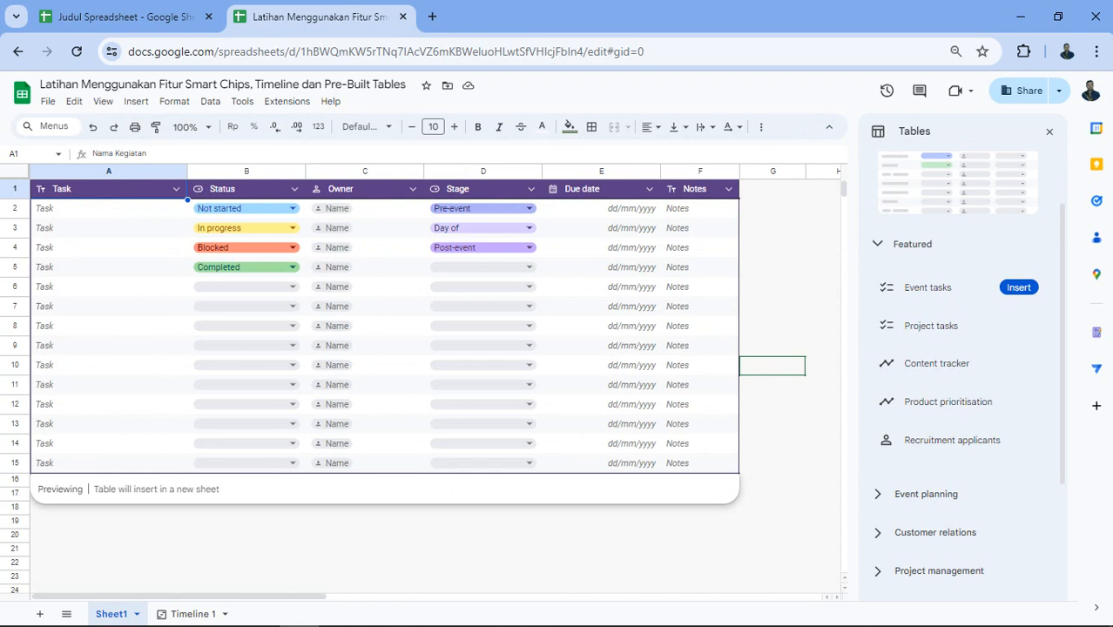
pyautogui.moveTo(950, 333)
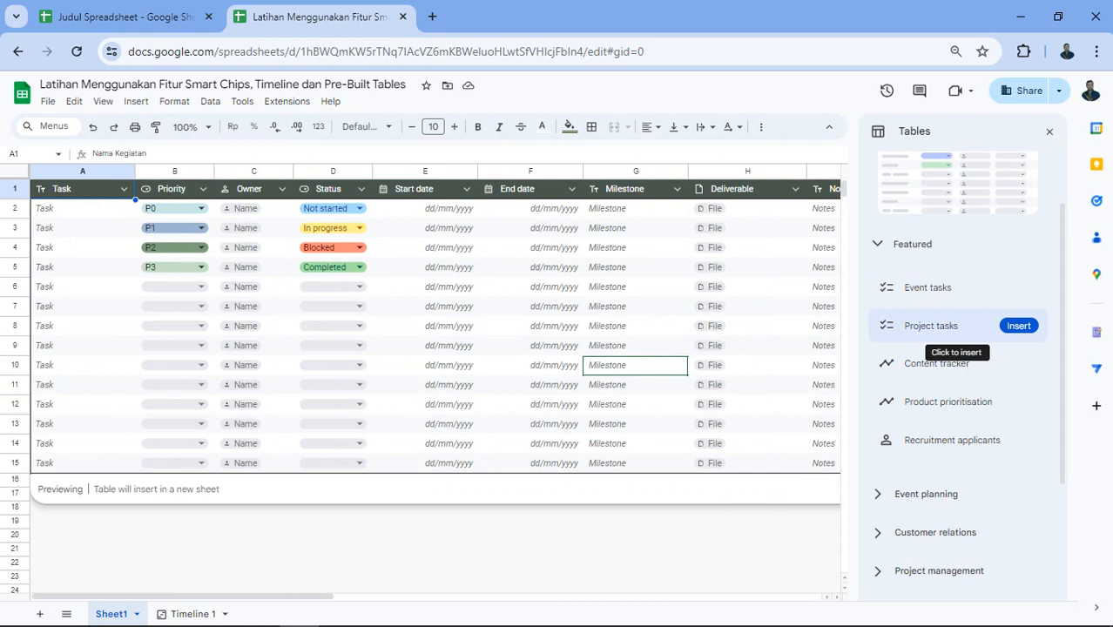
pyautogui.moveTo(957, 373)
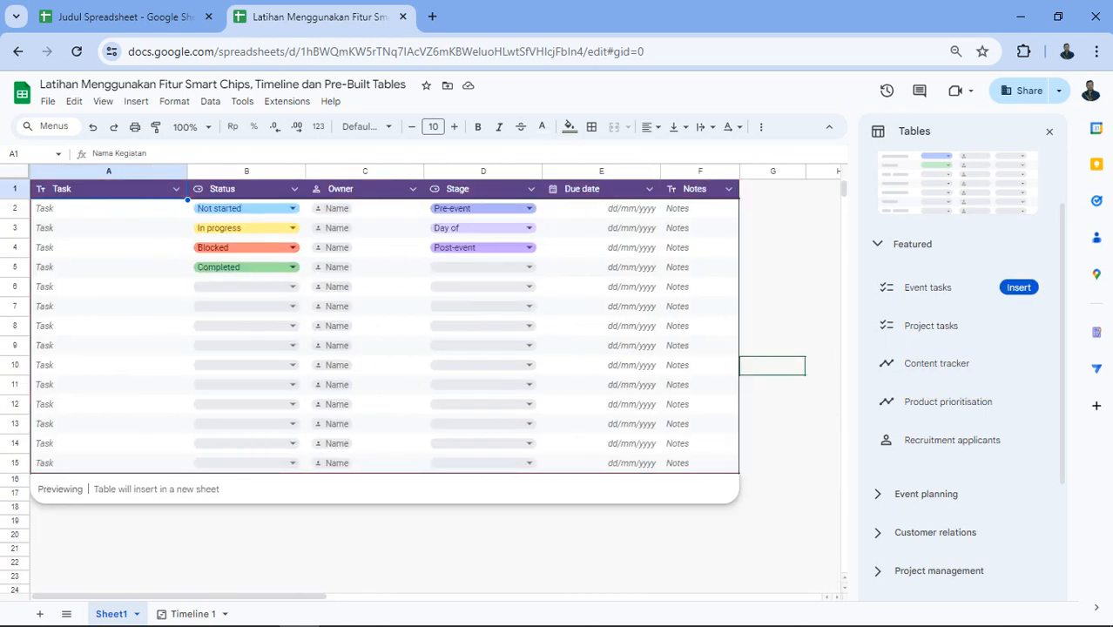
pyautogui.click(1050, 131)
pyautogui.click(334, 367)
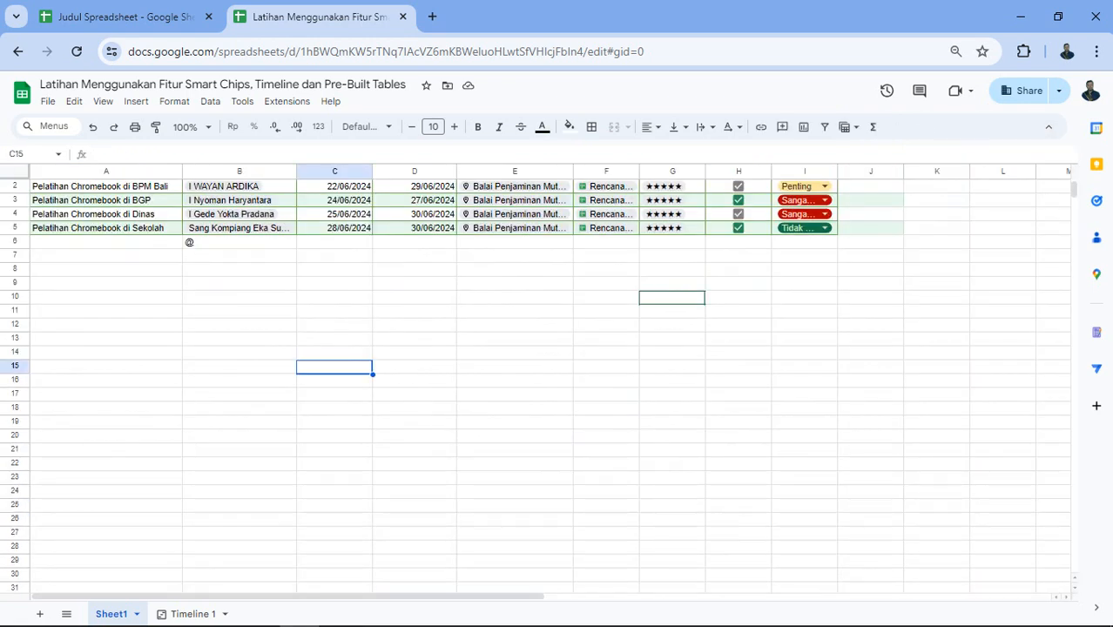
# Clear the stray @ from cell B6 below the Anggota entries
pyautogui.click(238, 242)
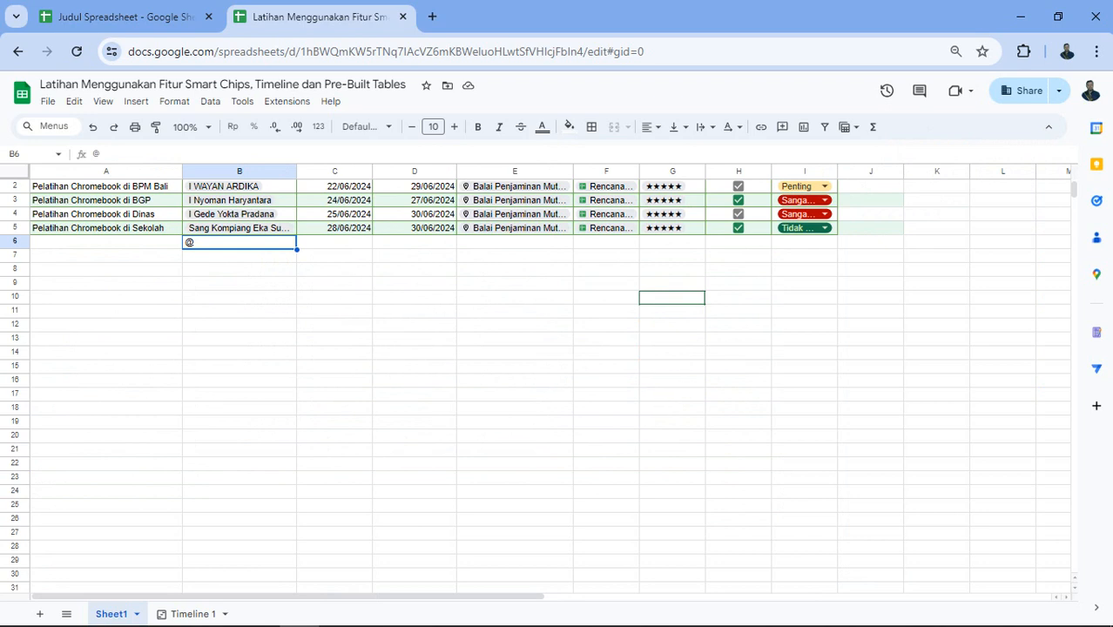
pyautogui.press('Delete')
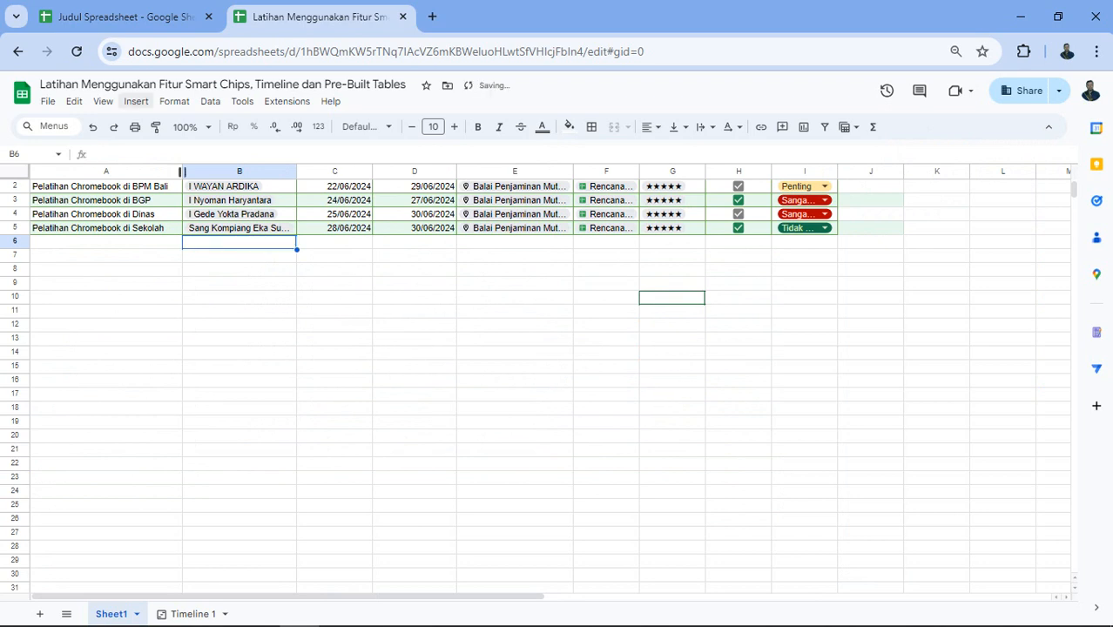
pyautogui.click(136, 101)
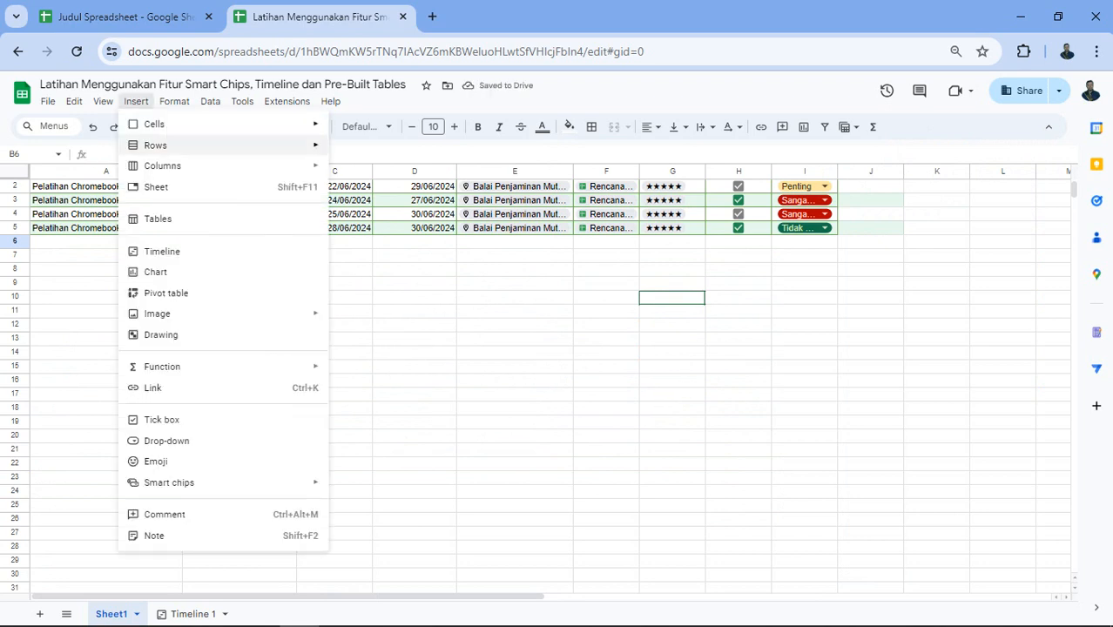
pyautogui.click(414, 380)
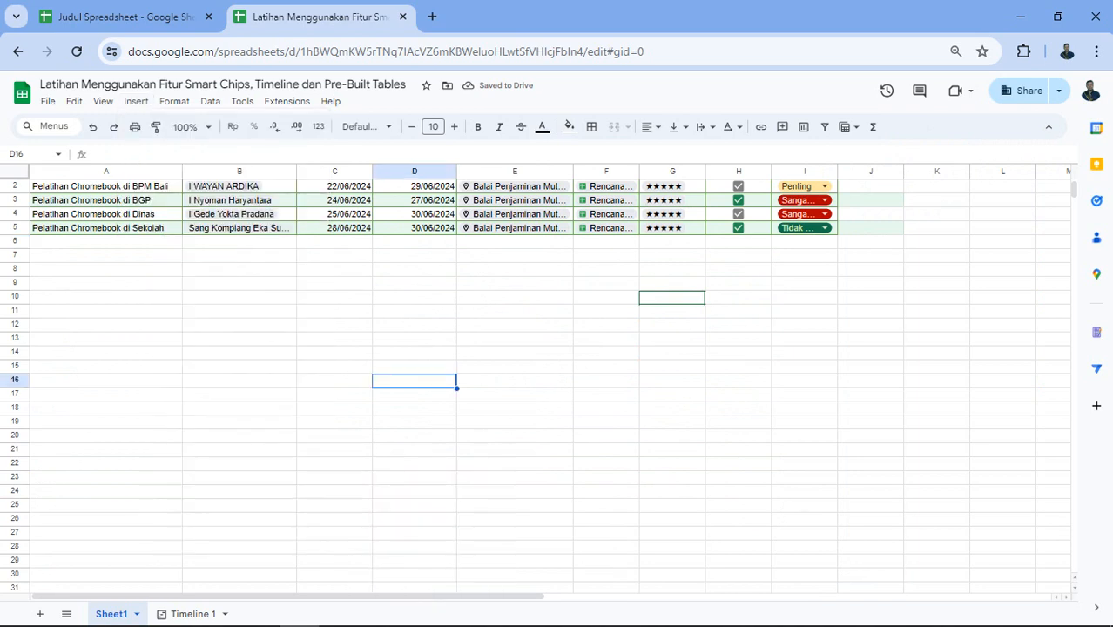
# Call up the smart chip suggestions in cell B6 with @ and view the full list of people
pyautogui.click(239, 242)
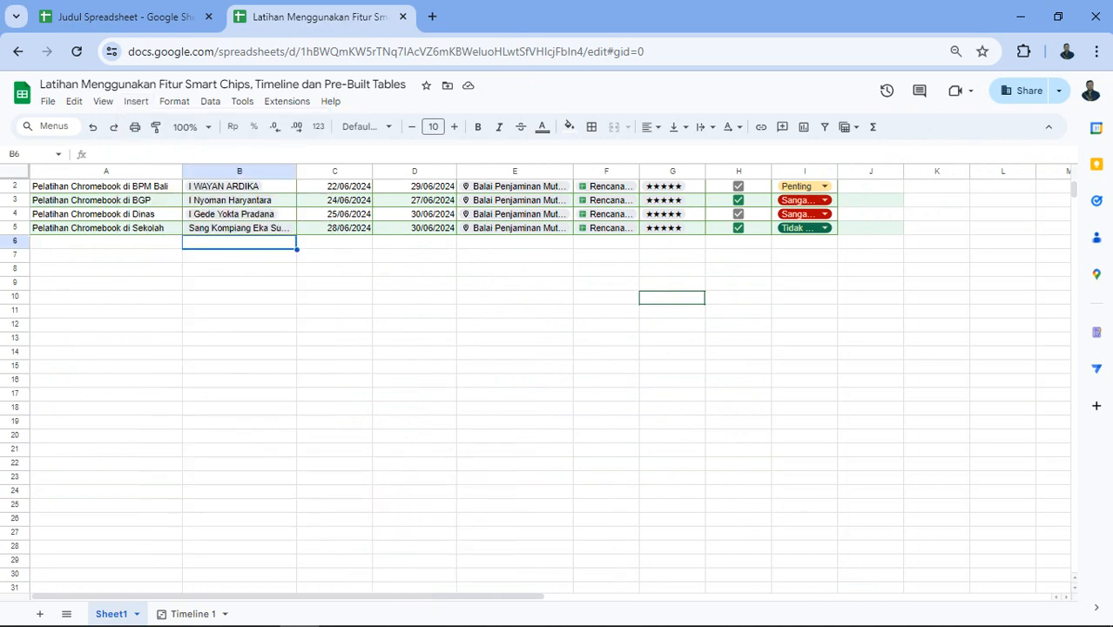
pyautogui.write('@')
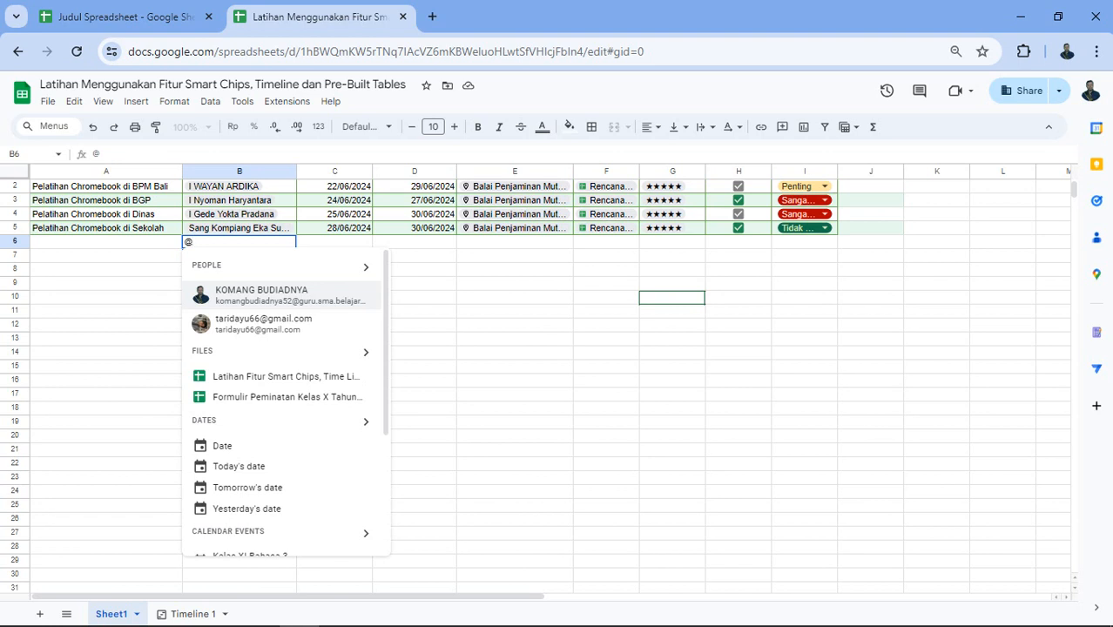
pyautogui.click(366, 266)
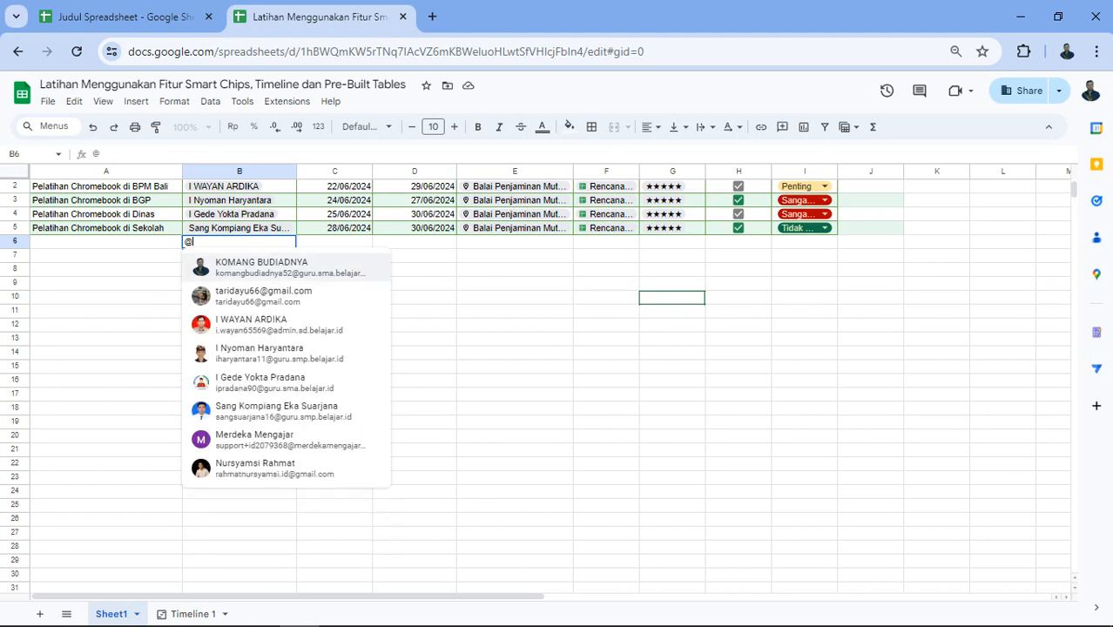
pyautogui.press('Escape')
pyautogui.press('BackSpace')
# Look through the @ suggestions in B6 for files, dates, calendar events, components and media without choosing one
pyautogui.write('@')
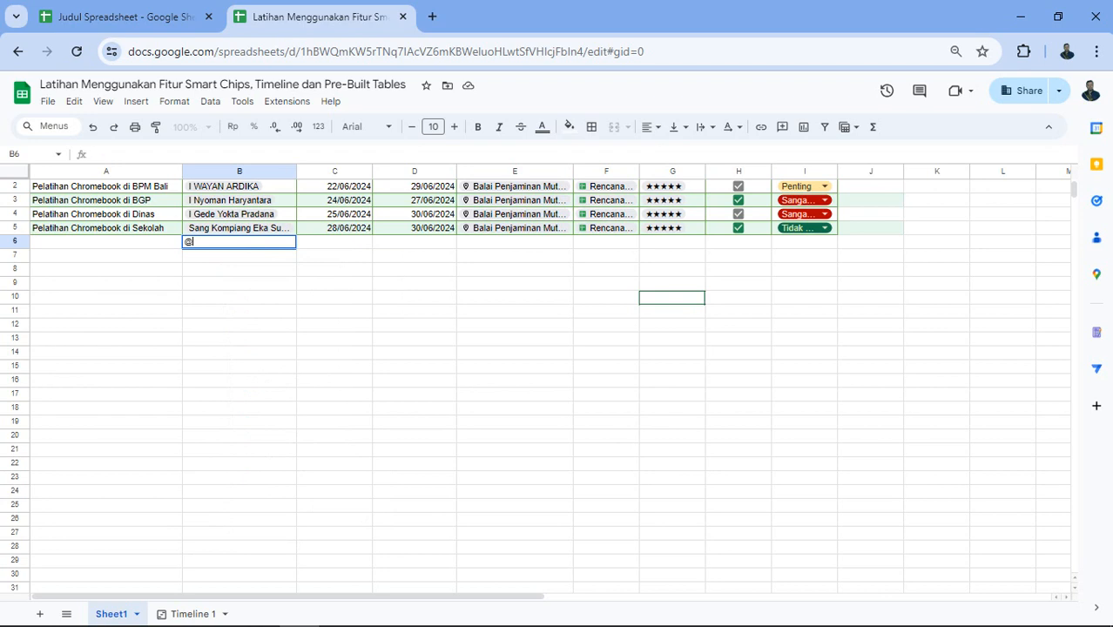
pyautogui.scroll(-2, 287, 467)
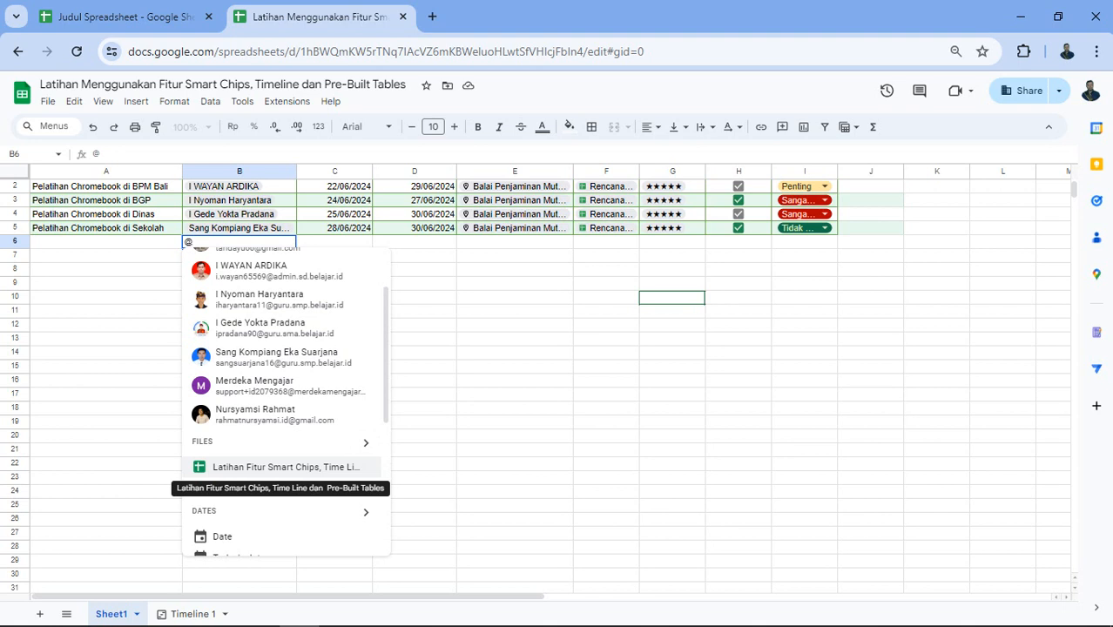
pyautogui.scroll(-1, 262, 484)
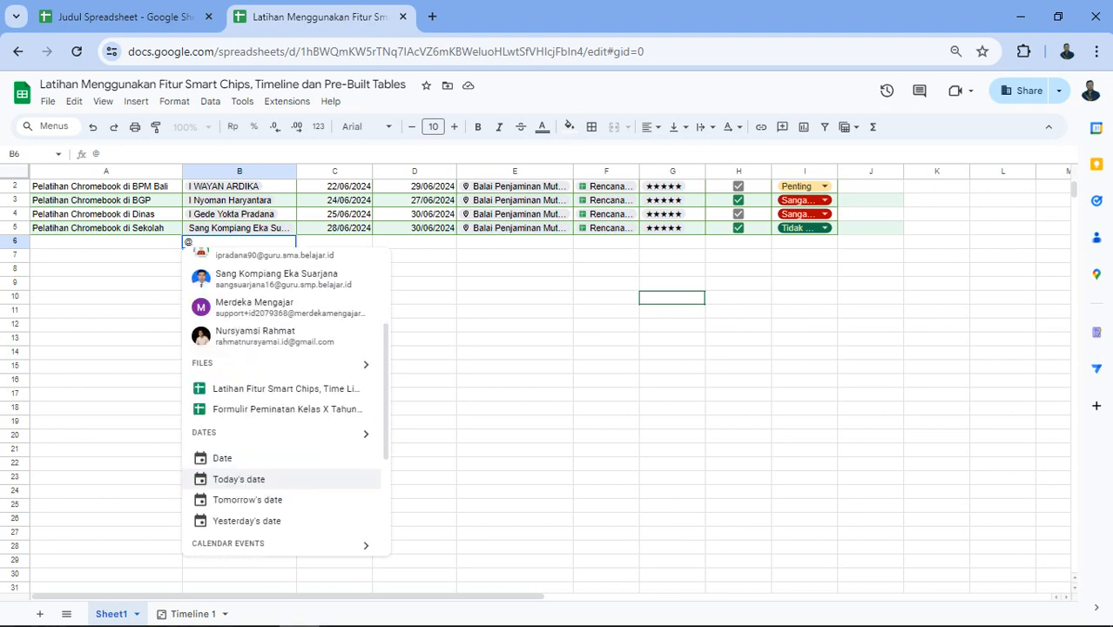
pyautogui.scroll(-2, 261, 444)
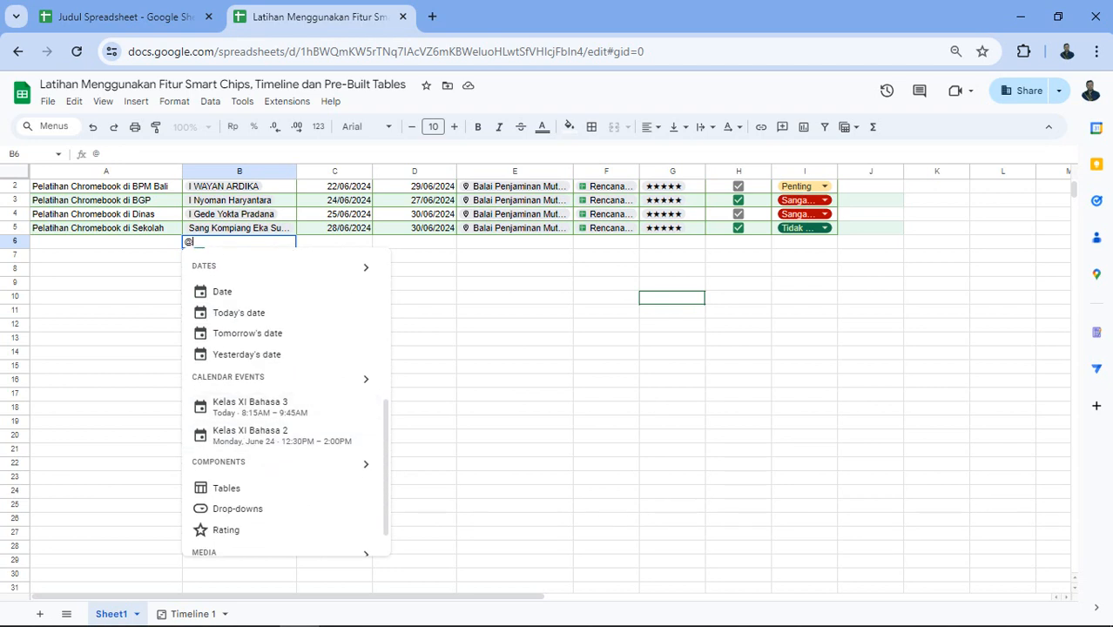
pyautogui.scroll(-1, 261, 470)
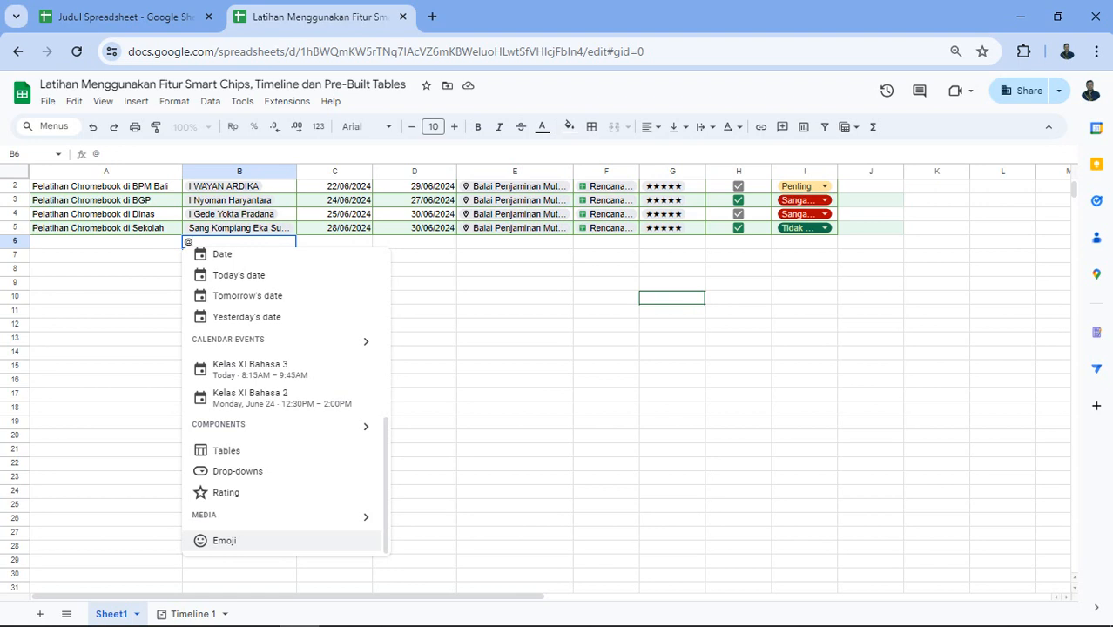
pyautogui.click(607, 450)
# Switch to Judul Spreadsheet and rename it as Latihan Smart Chips
pyautogui.click(124, 17)
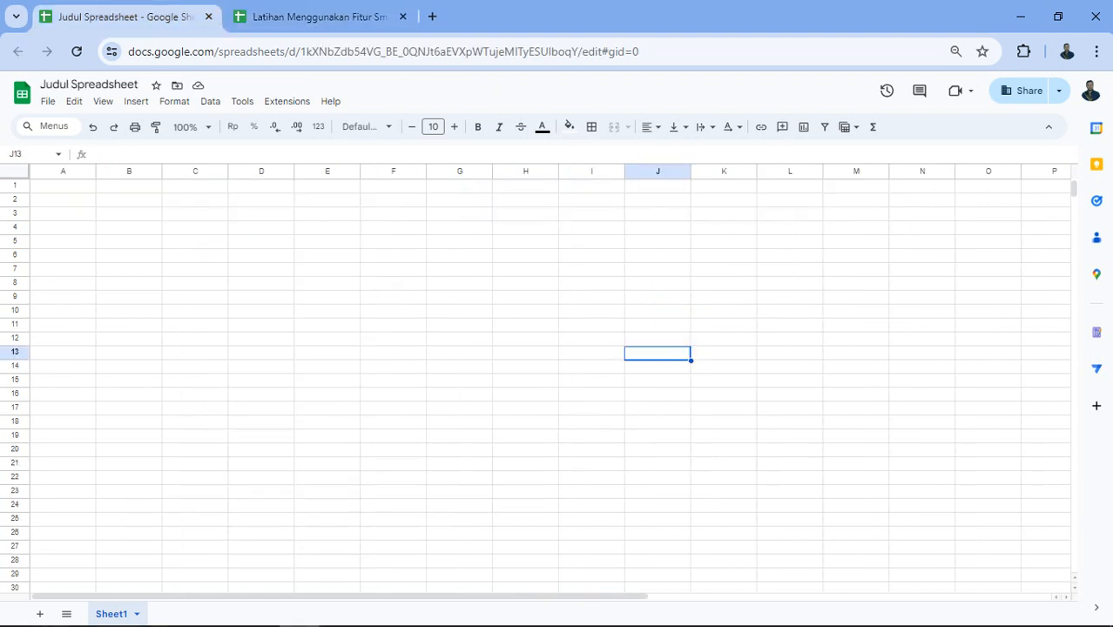
pyautogui.click(89, 85)
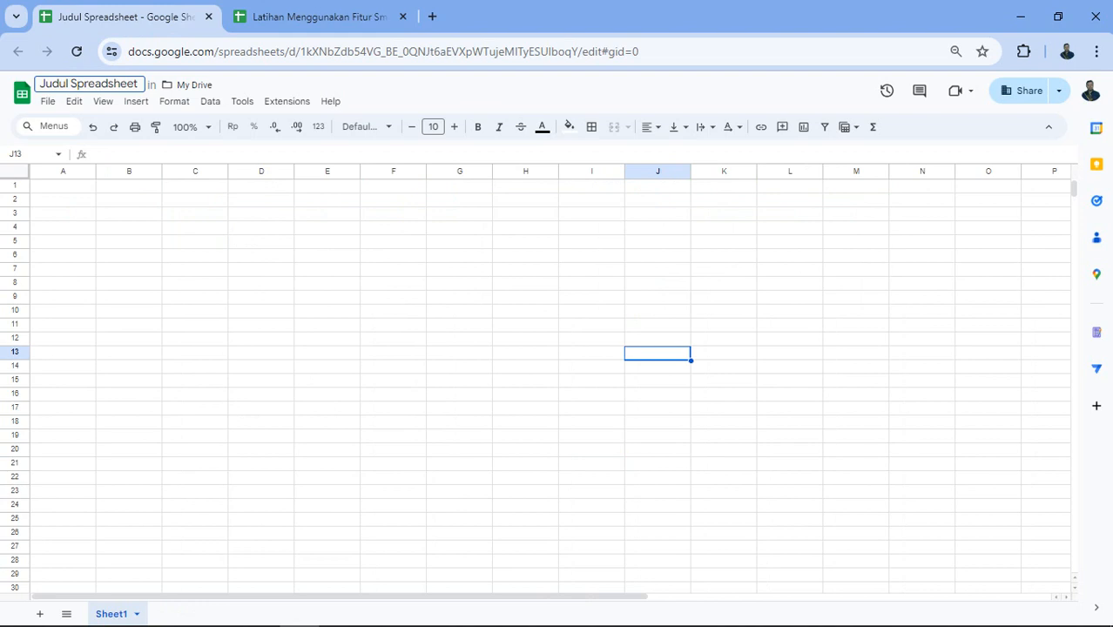
pyautogui.write('Latihan')
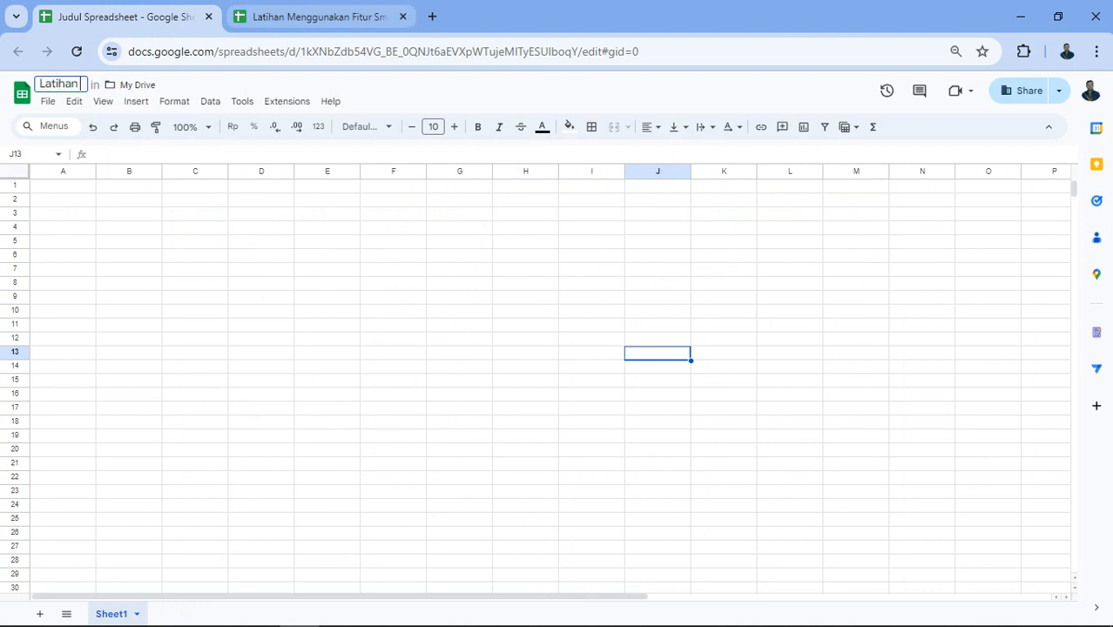
pyautogui.write('Smart')
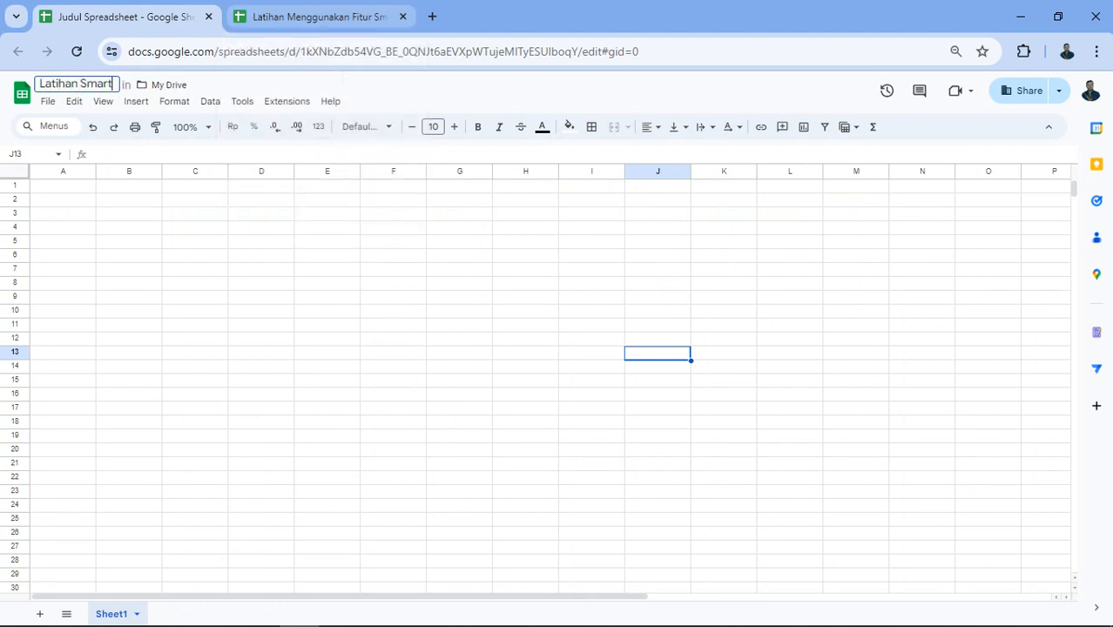
pyautogui.write(' Chips')
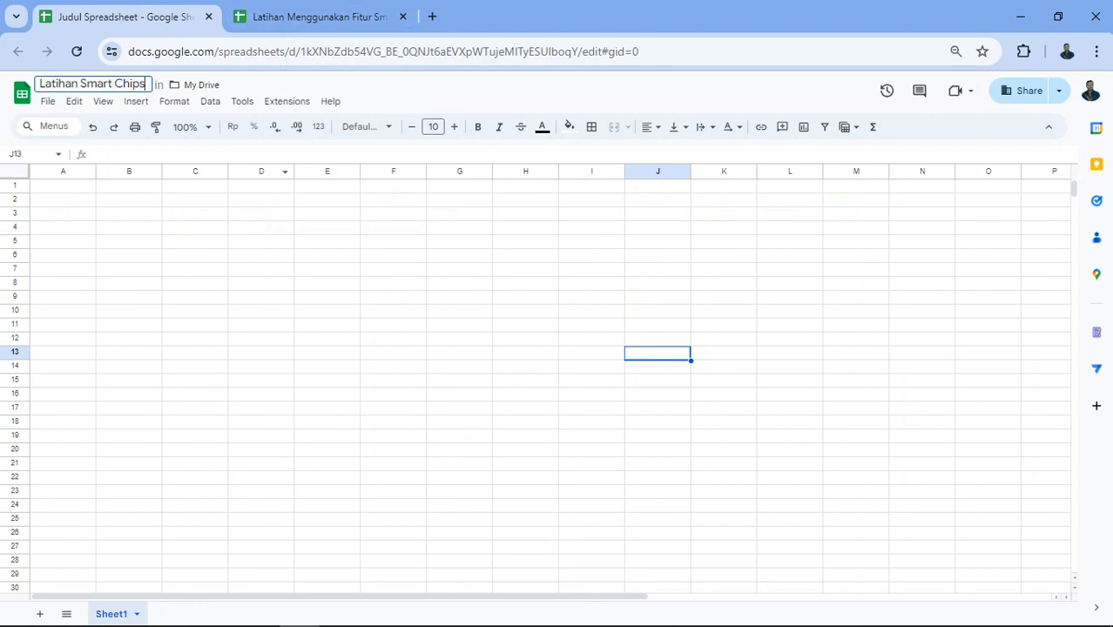
pyautogui.press('Return')
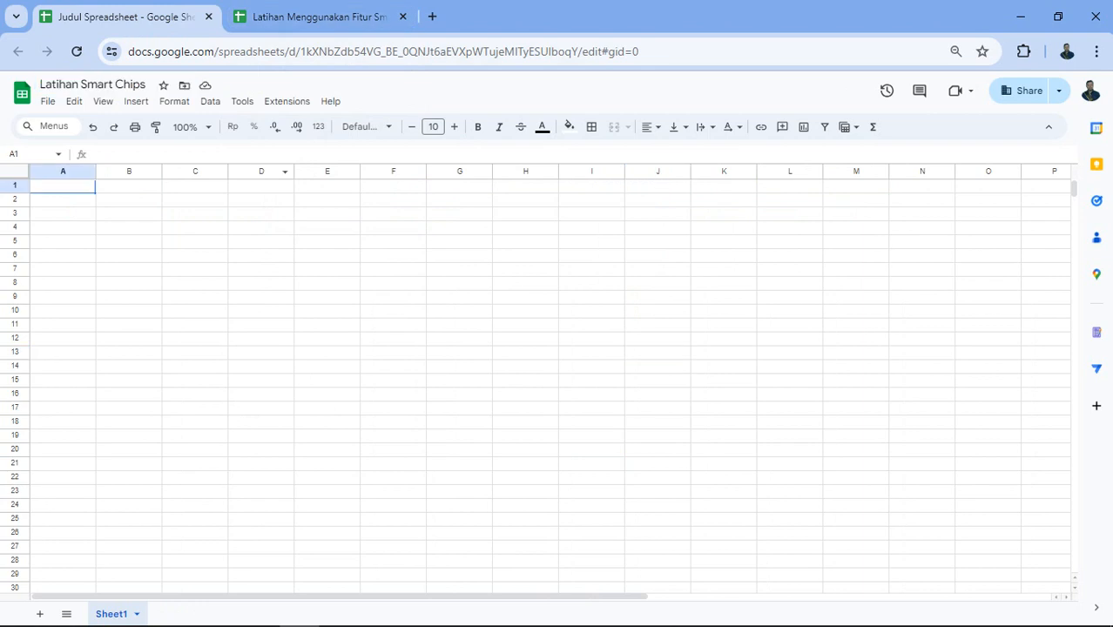
# Check the example schedule's header row, then enter the headers Nama Kegiatan and Anggota in A1:B1 of Latihan Smart Chips
pyautogui.hotkey('ctrl', 'Tab')
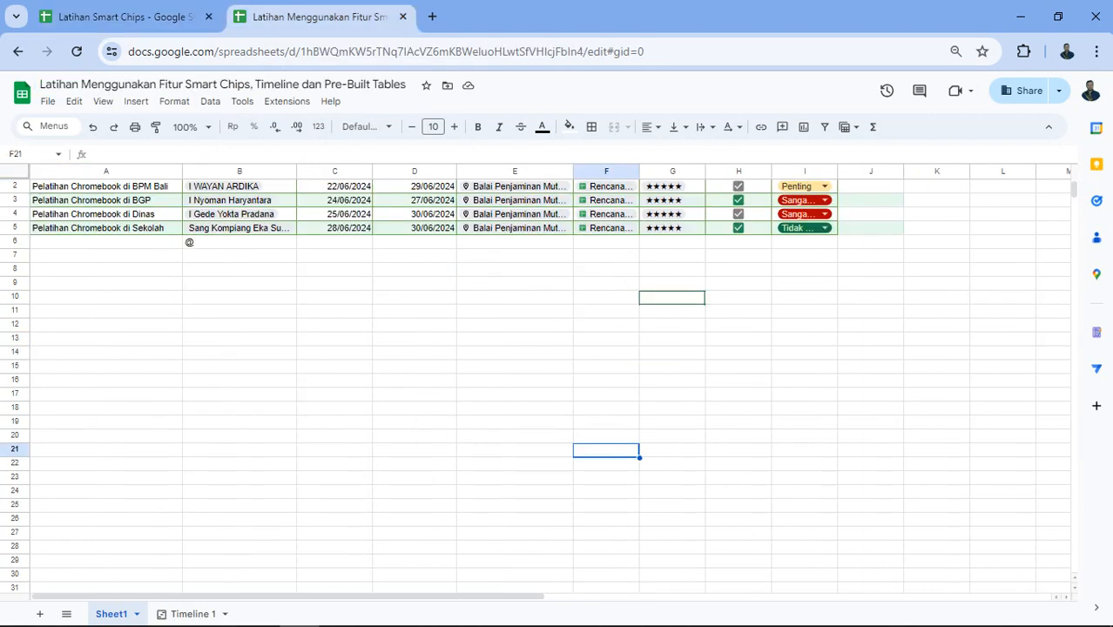
pyautogui.scroll(1, 551, 383)
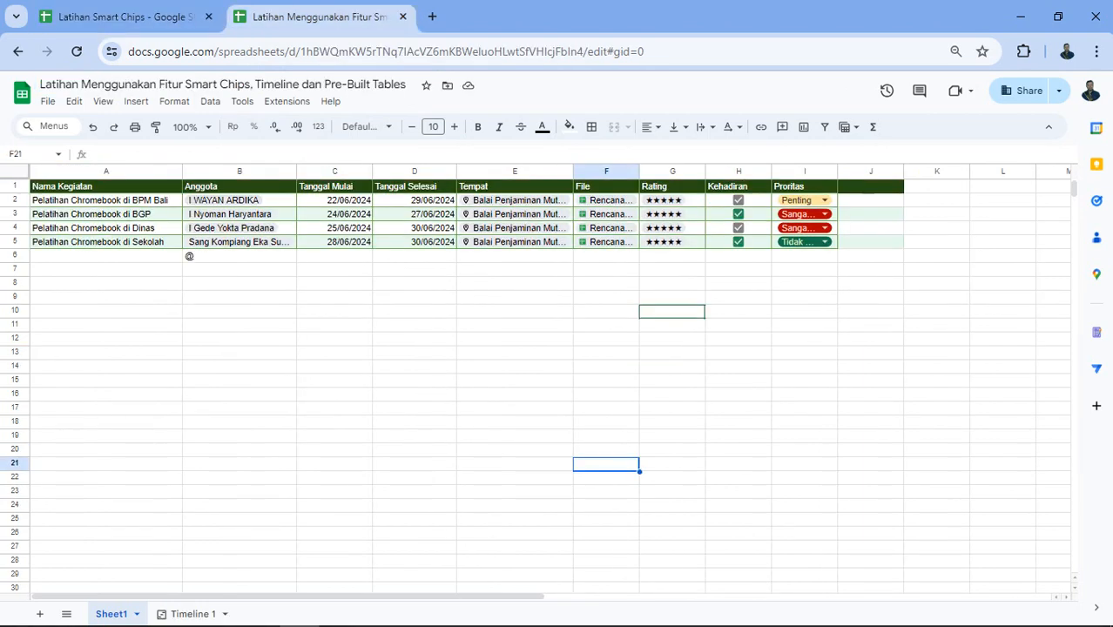
pyautogui.hotkey('ctrl', 'Tab')
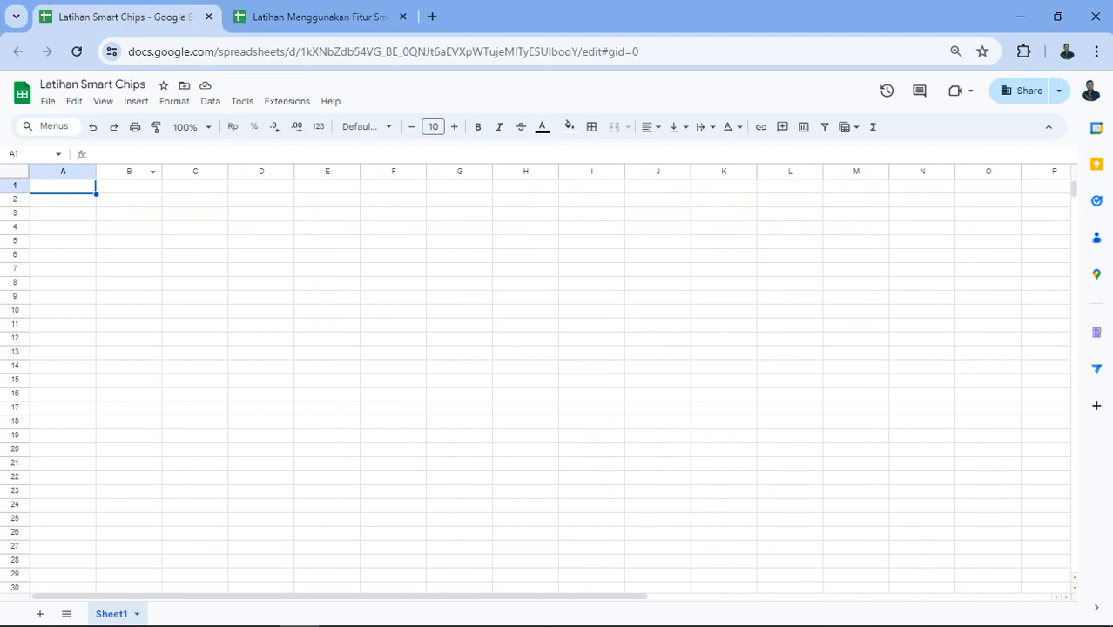
pyautogui.write('Nama ')
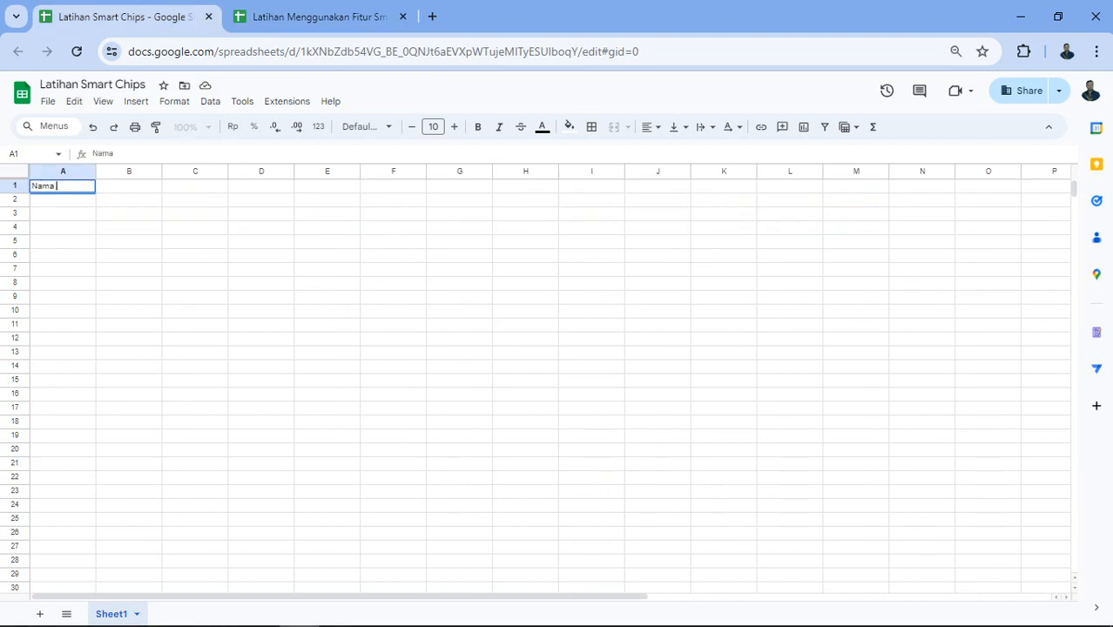
pyautogui.write('Kegiatan')
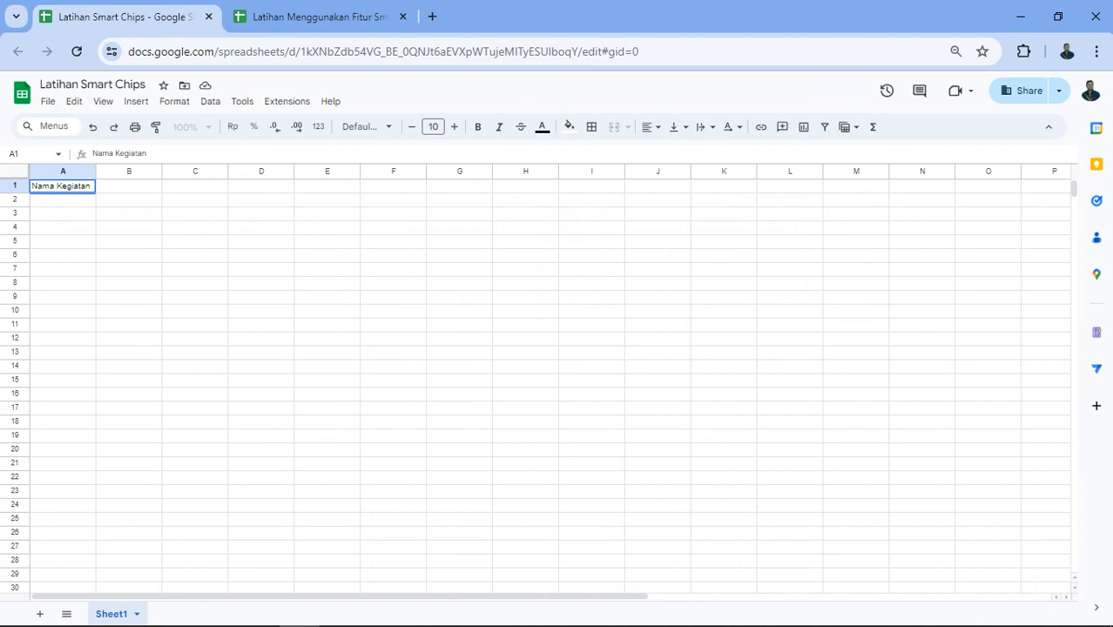
pyautogui.press('Tab')
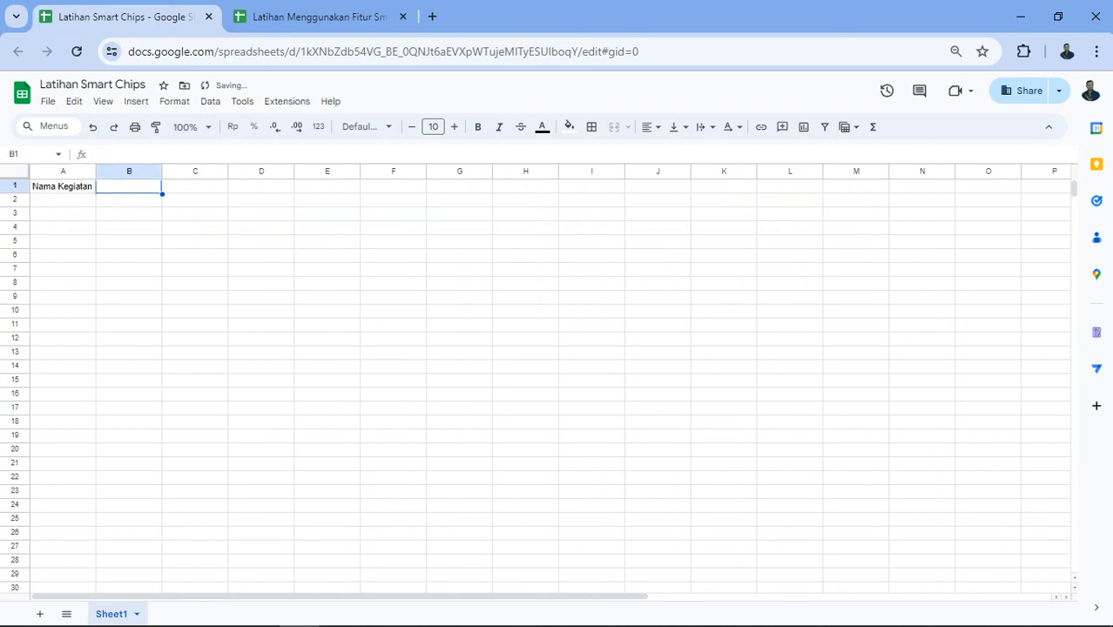
pyautogui.write('Anggota')
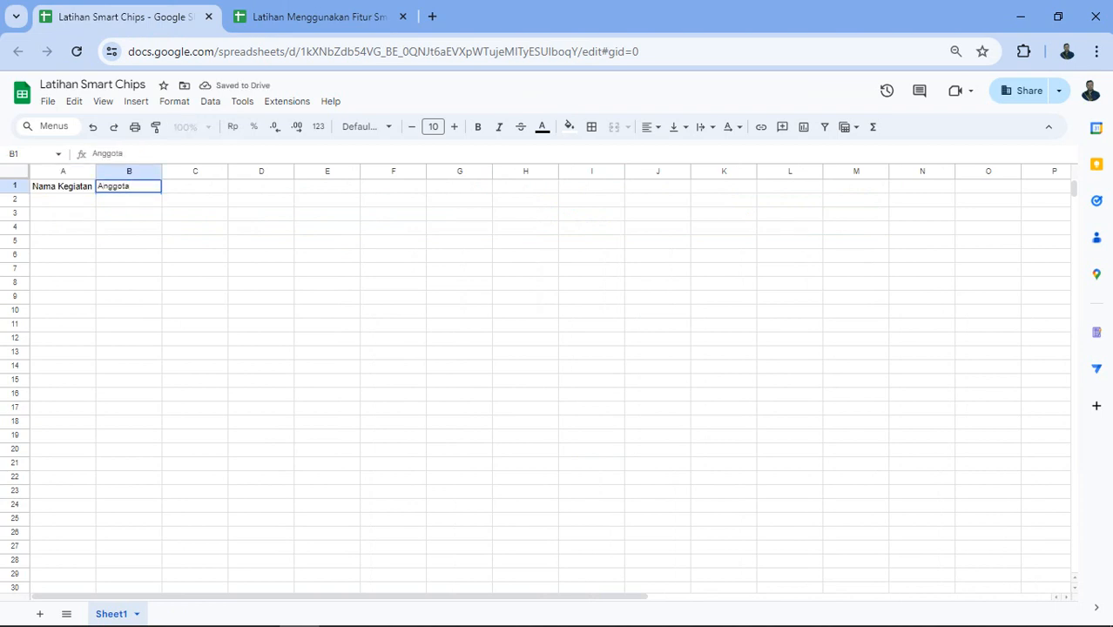
pyautogui.press('Tab')
# Enter the headers Tanggal Mulai, Tanggal Selesai and Tempat in cells C1:E1
pyautogui.write('Tang')
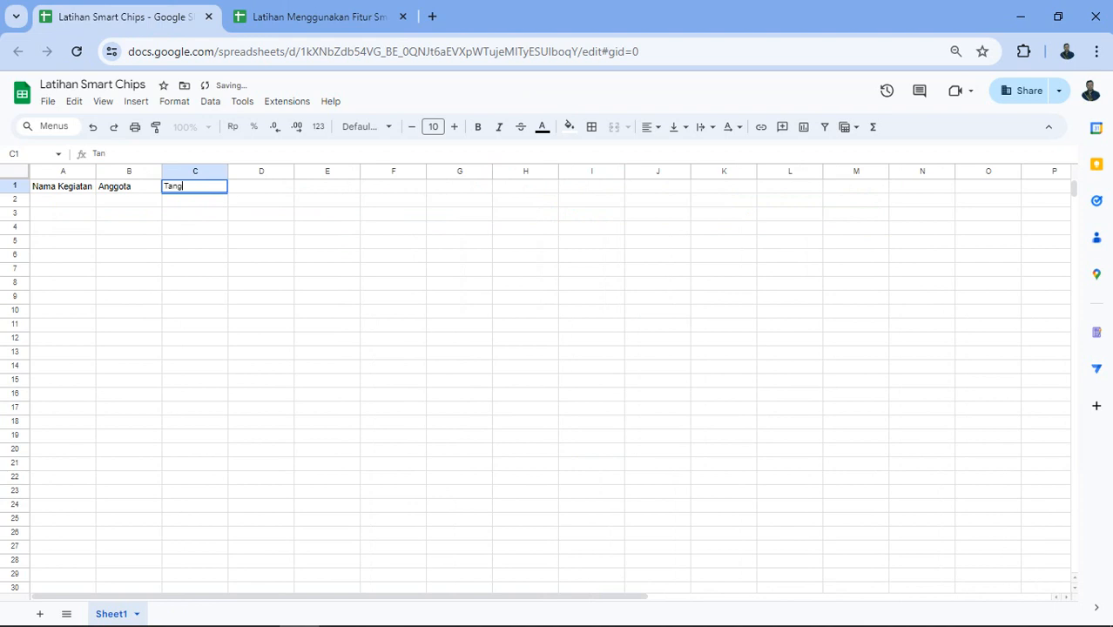
pyautogui.write('gal Mulai')
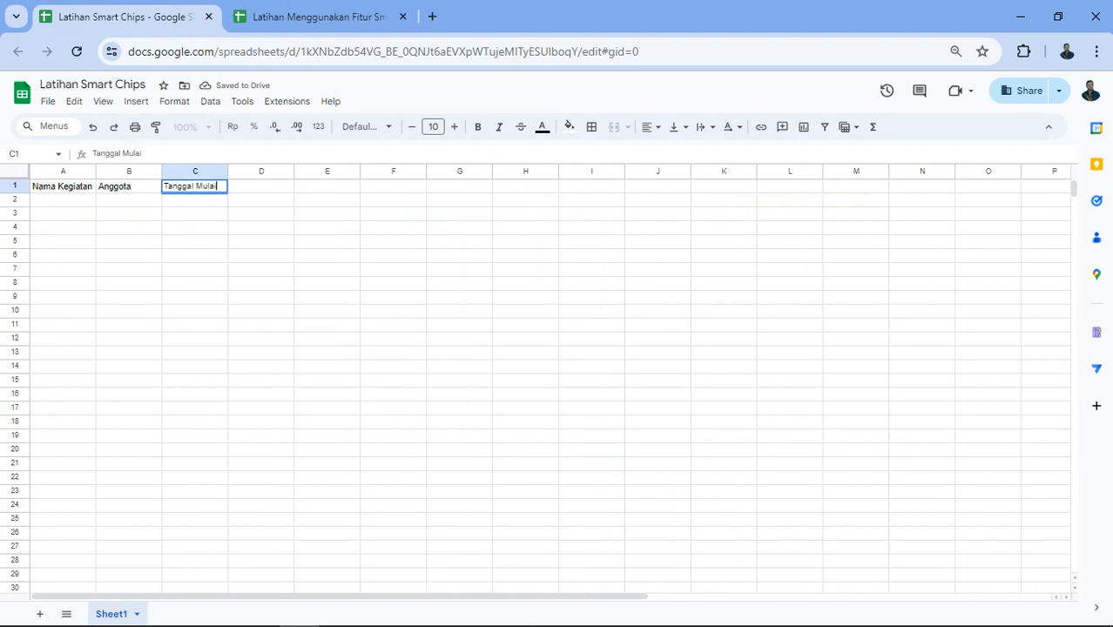
pyautogui.press('Tab')
pyautogui.write('Tanggal')
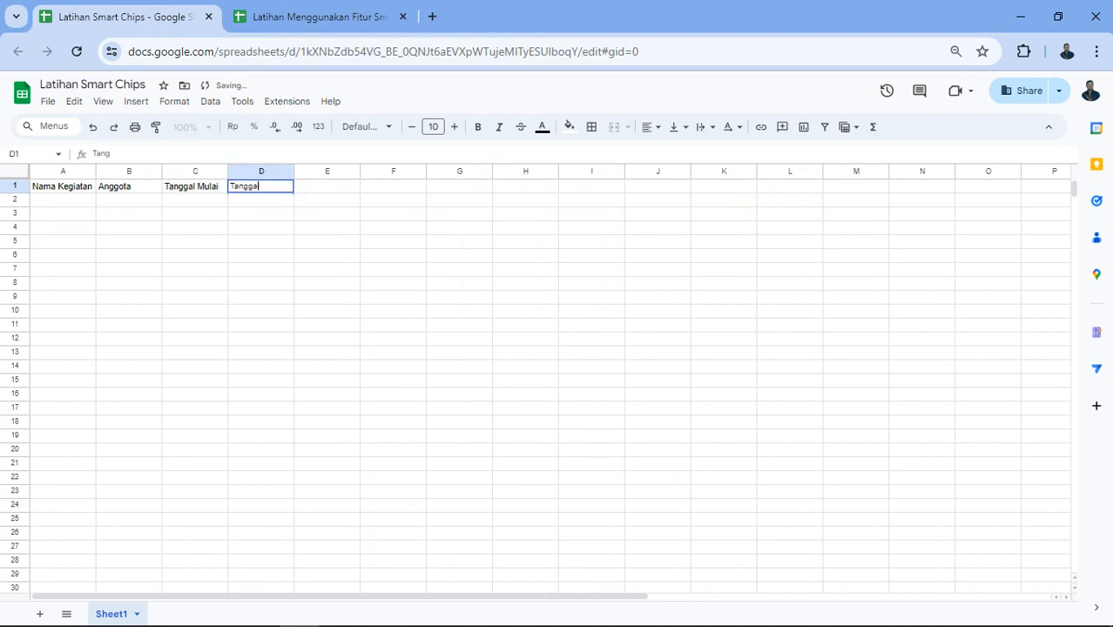
pyautogui.write(' Selesai')
pyautogui.press('Tab')
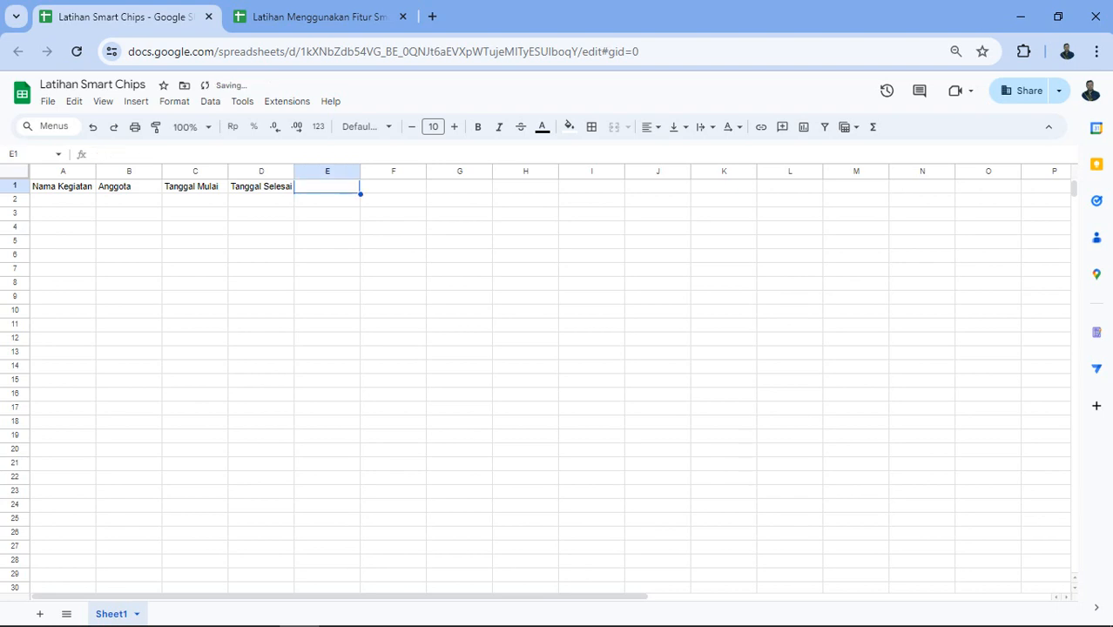
pyautogui.write('Tempa')
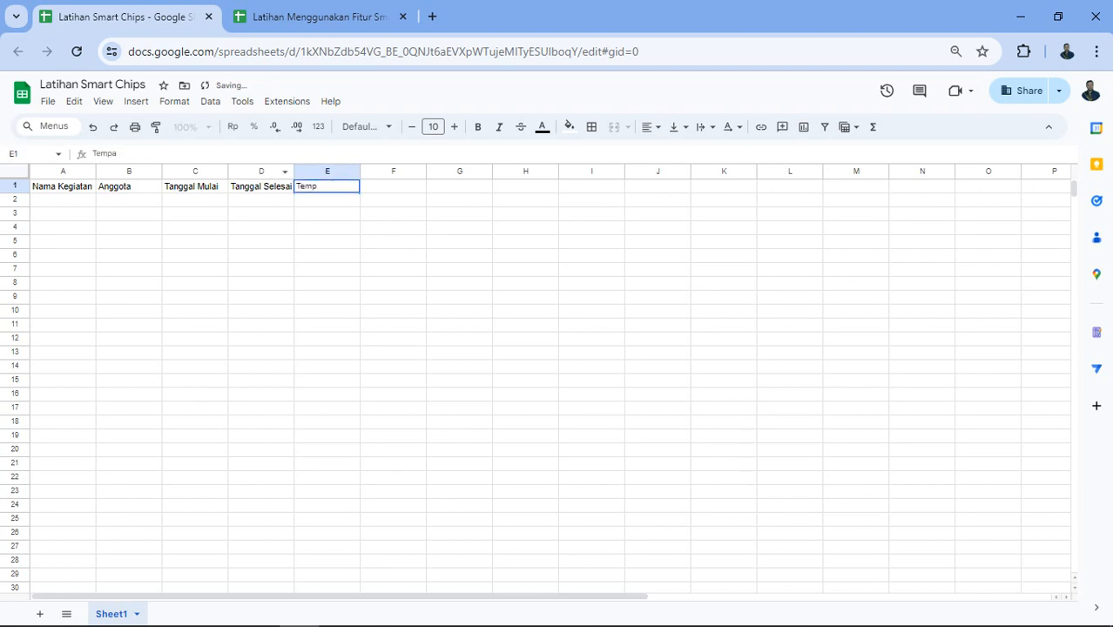
pyautogui.write('t')
pyautogui.press('Tab')
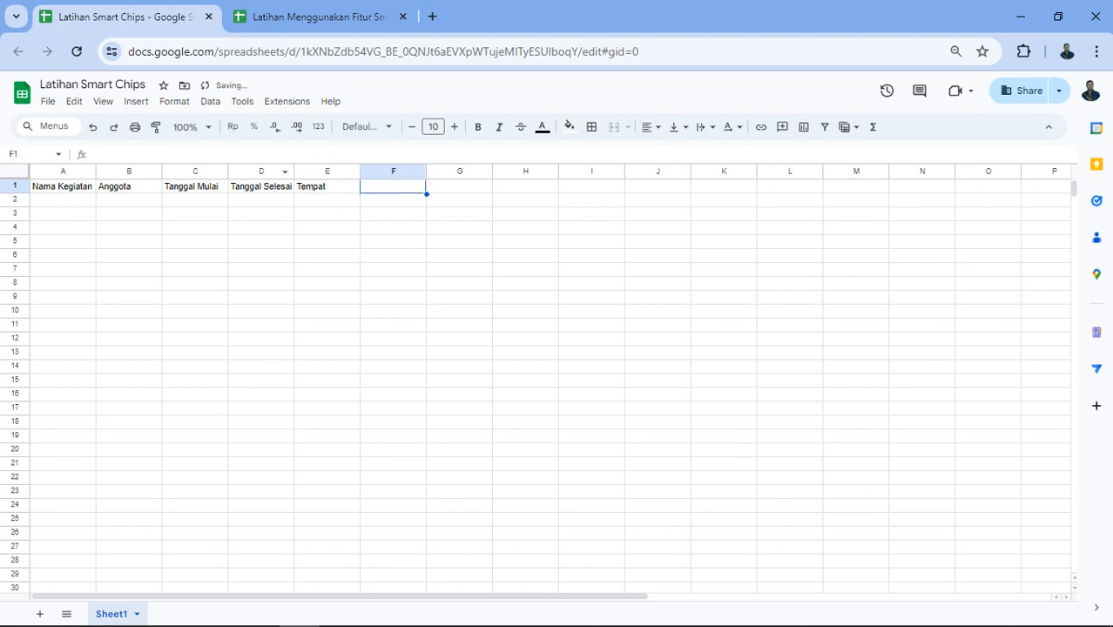
# Complete the header row with File, Rating, Kehadiran and Prioritas in cells F1:I1
pyautogui.write('File')
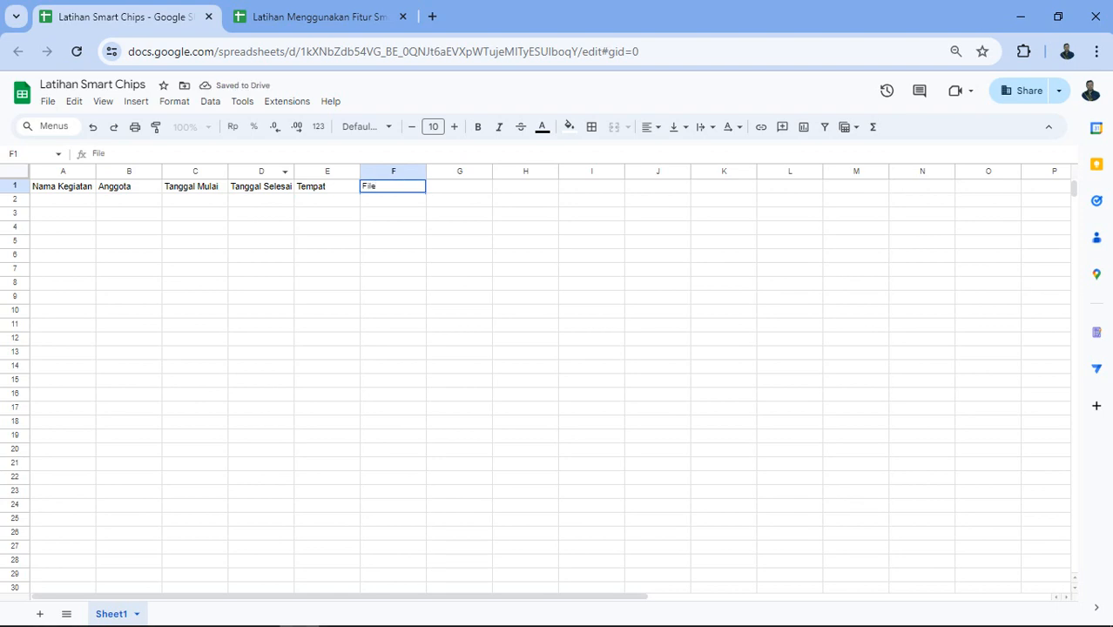
pyautogui.press('Tab')
pyautogui.write('Rating')
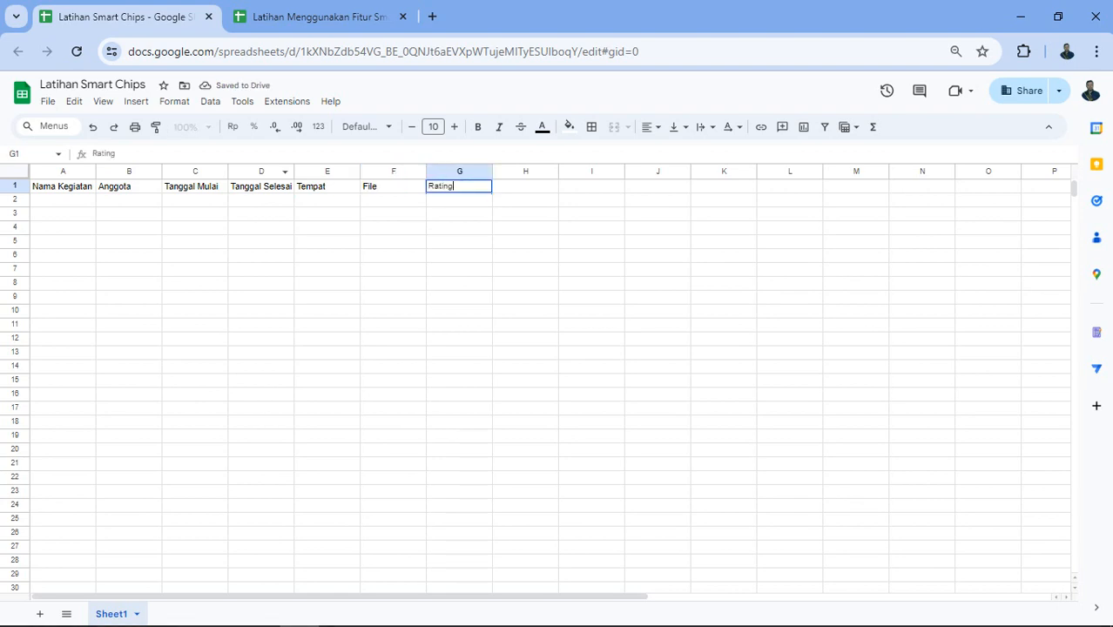
pyautogui.press('Tab')
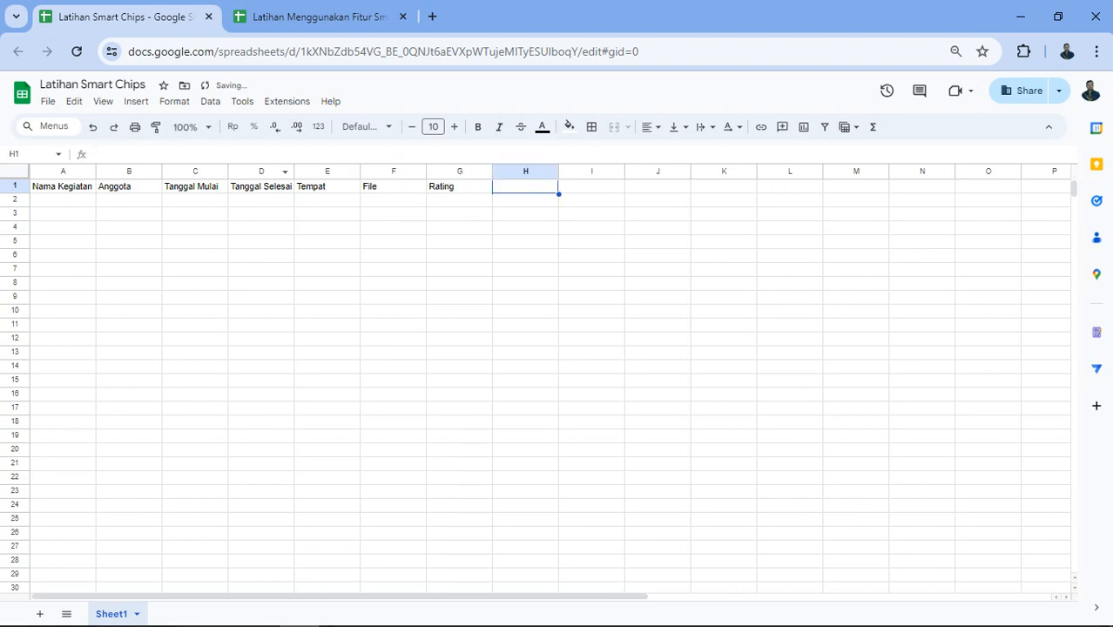
pyautogui.write('Kehadiran')
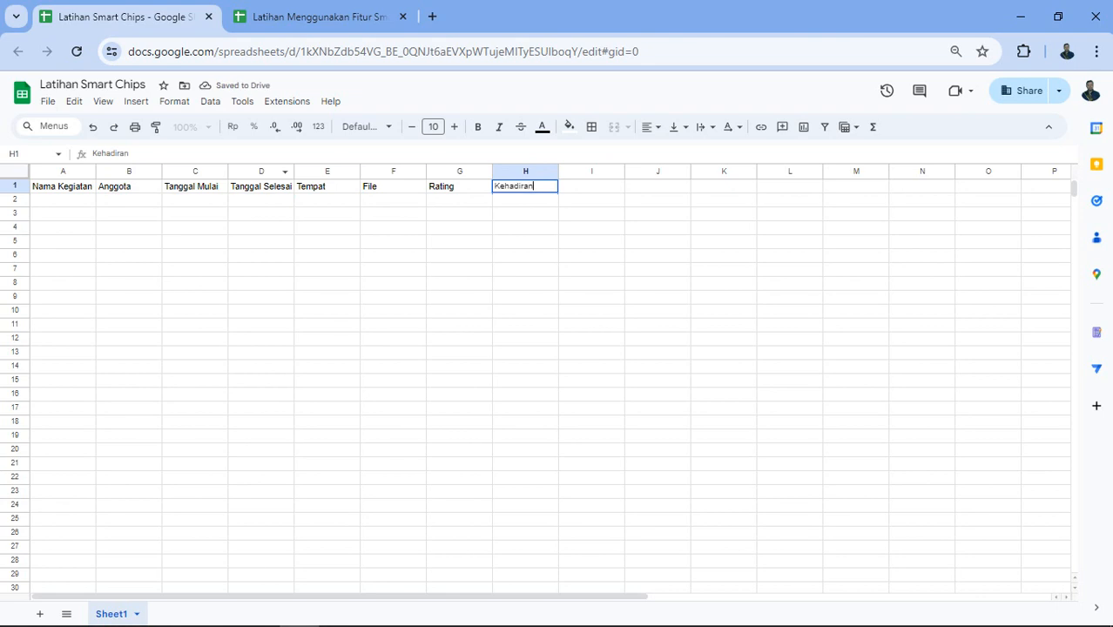
pyautogui.press('Tab')
pyautogui.write('Pri')
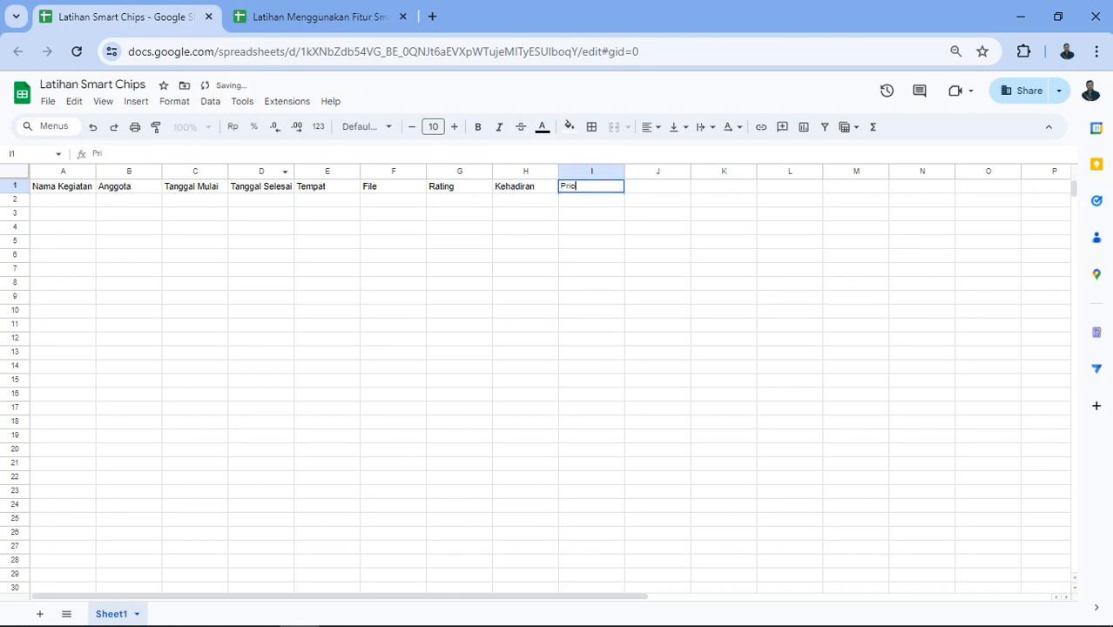
pyautogui.write('oritas')
pyautogui.click(260, 214)
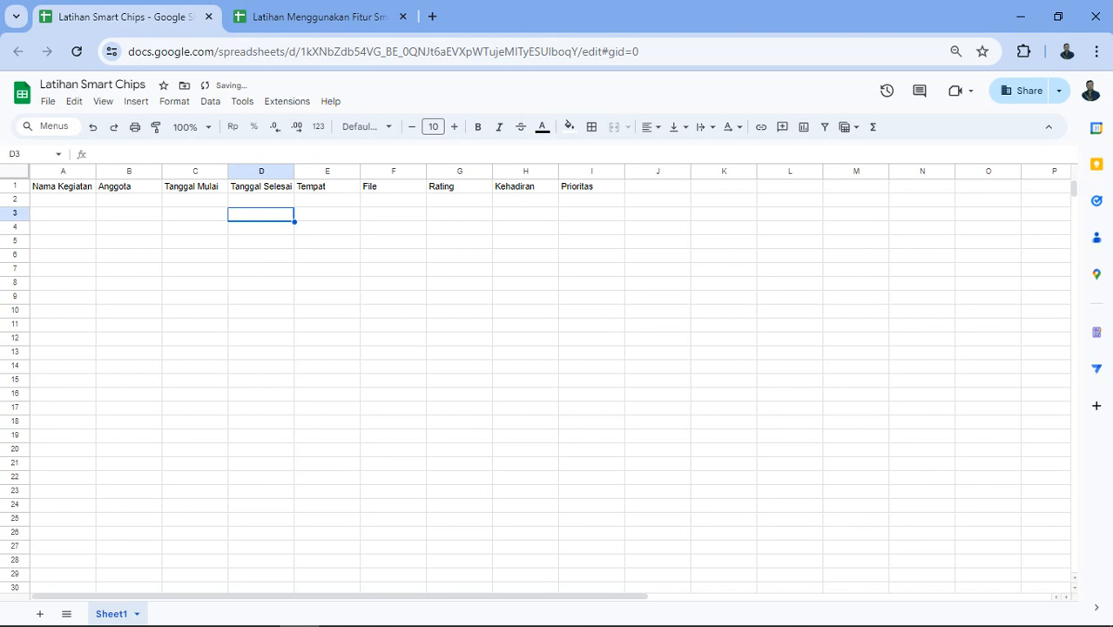
pyautogui.moveTo(63, 187); pyautogui.dragTo(592, 255)
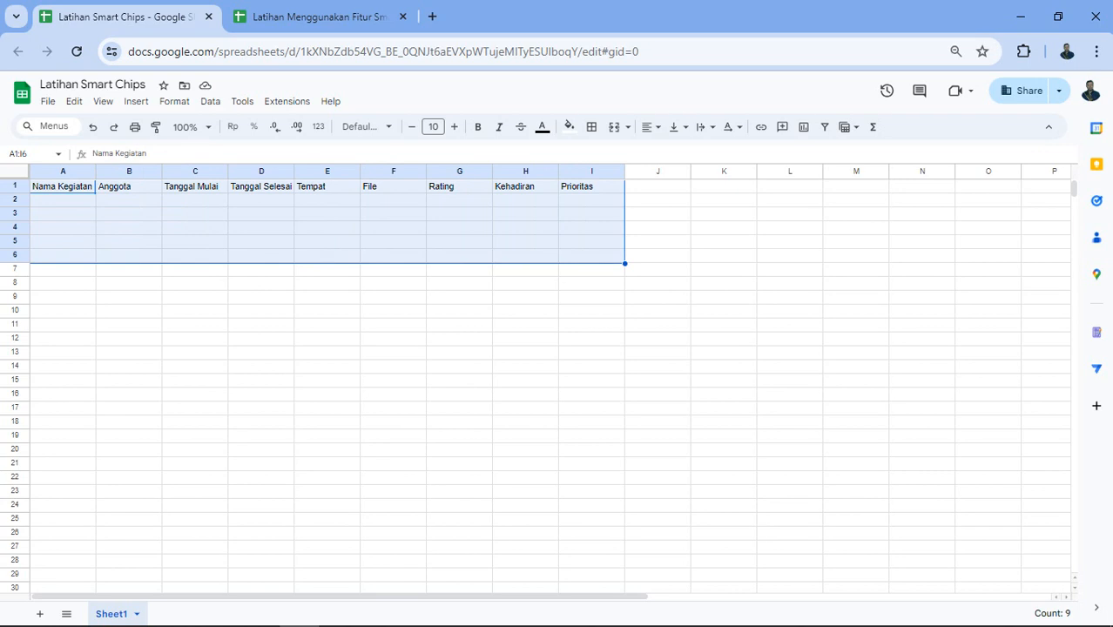
pyautogui.click(174, 101)
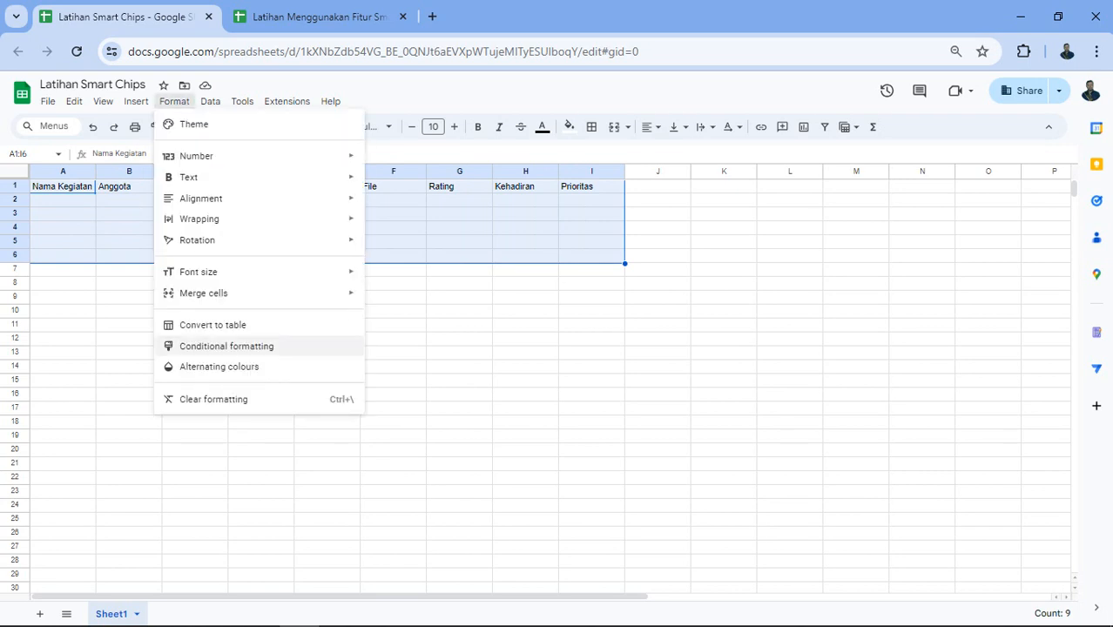
pyautogui.click(592, 324)
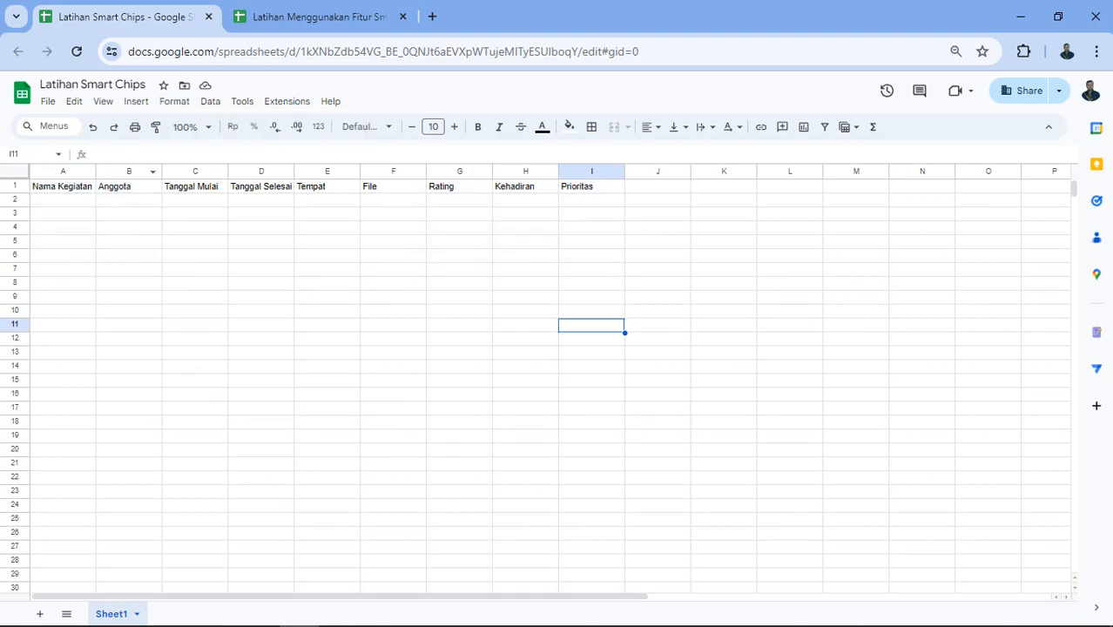
# Select A1:I9 and look at the fill colours and the single colour and colour scale conditional formatting rules, without adding a rule
pyautogui.moveTo(62, 187); pyautogui.dragTo(625, 304)
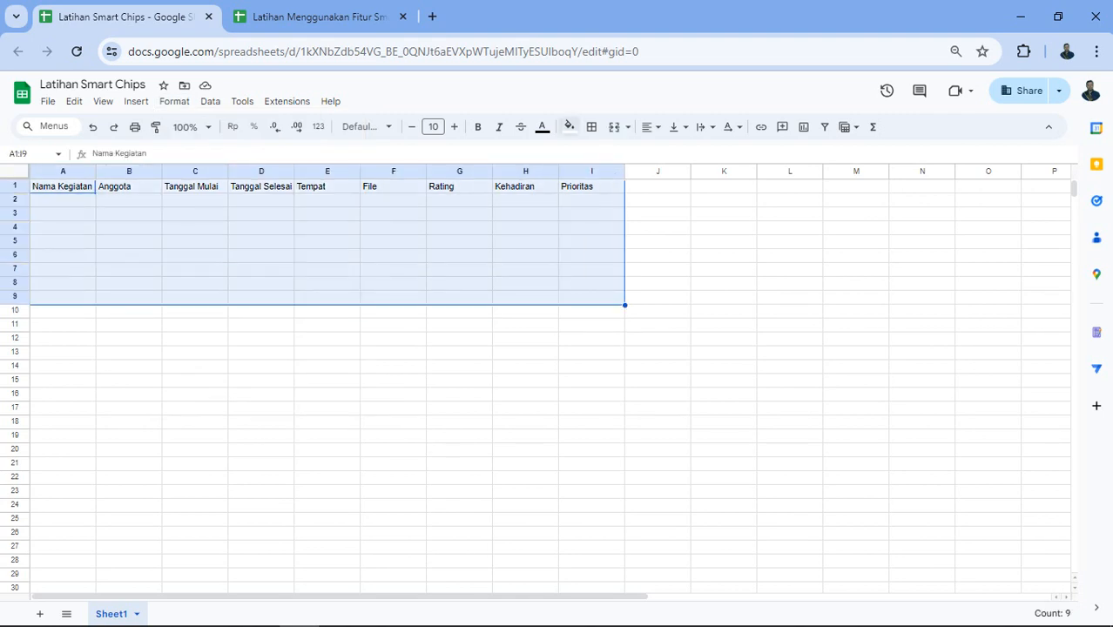
pyautogui.click(569, 127)
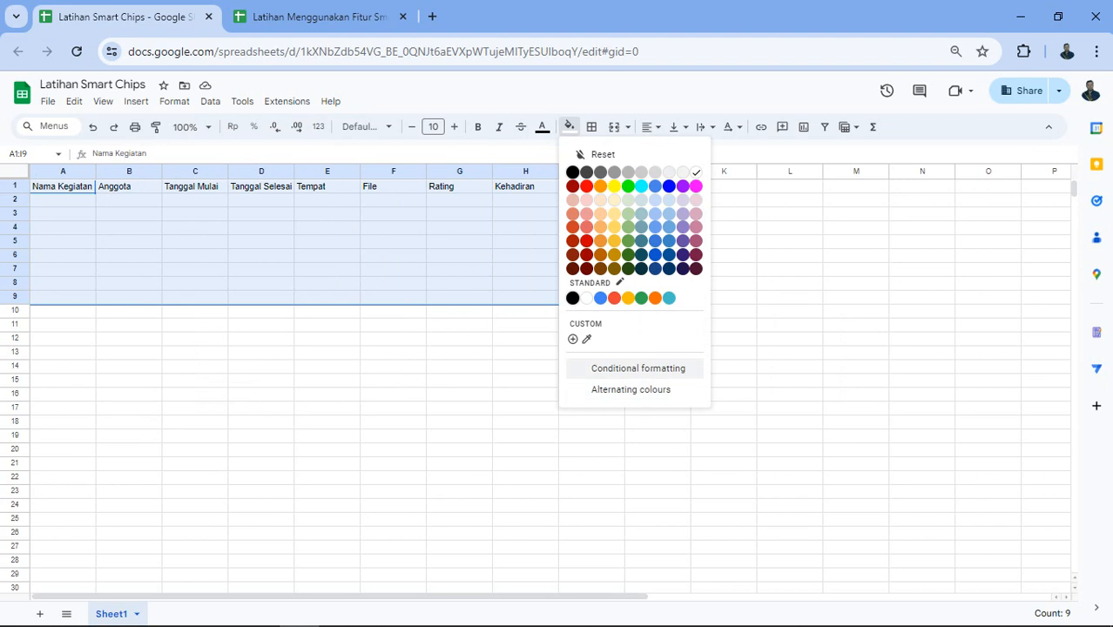
pyautogui.click(174, 101)
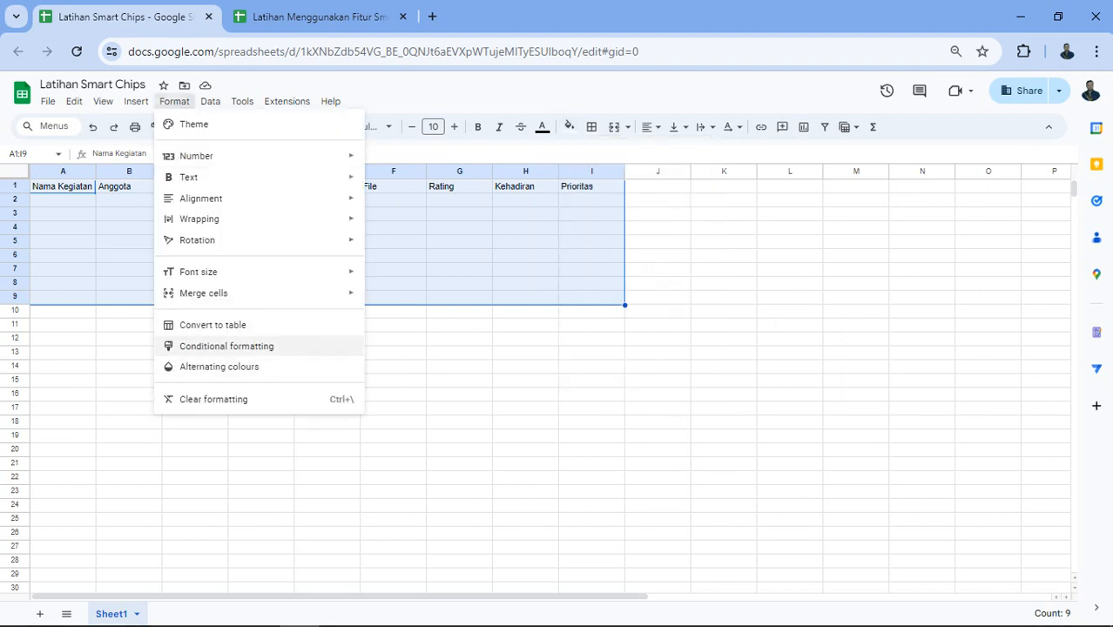
pyautogui.click(222, 346)
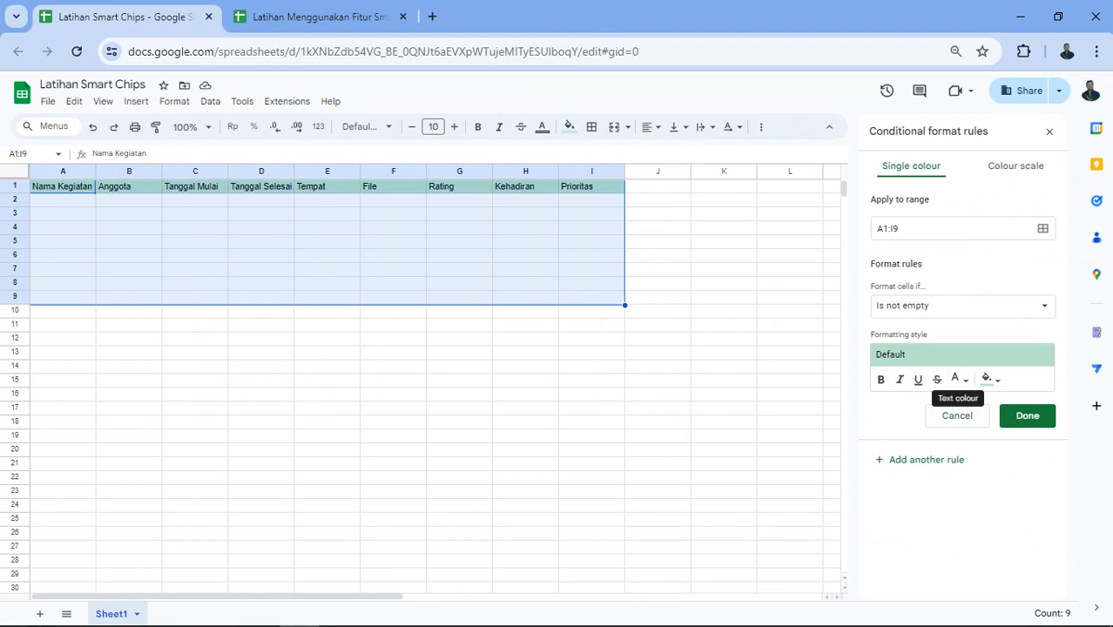
pyautogui.click(1016, 165)
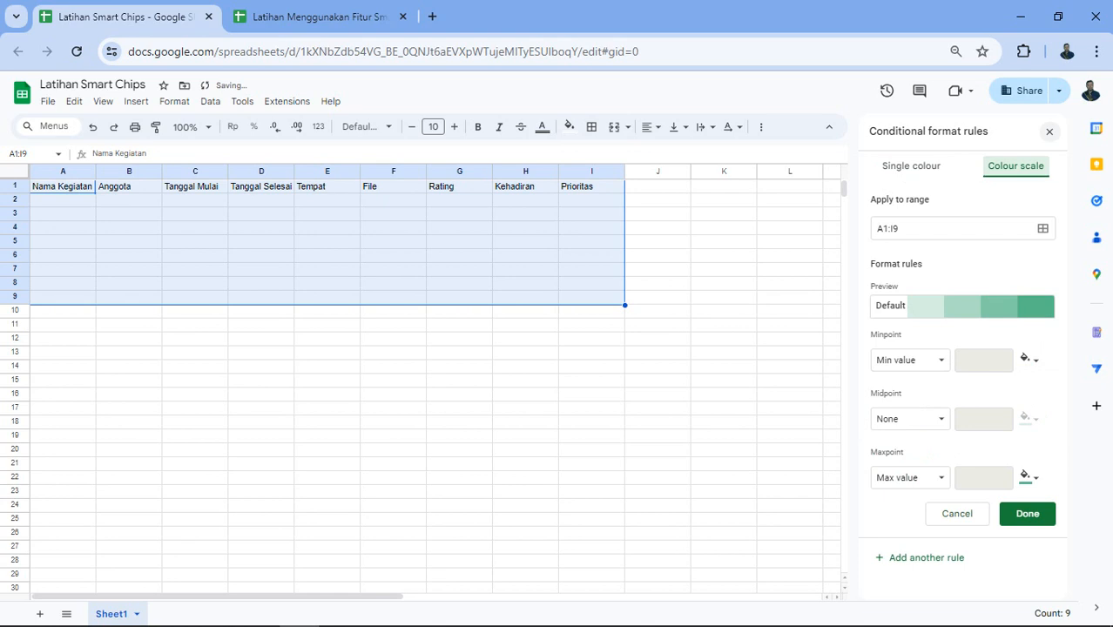
pyautogui.click(1049, 131)
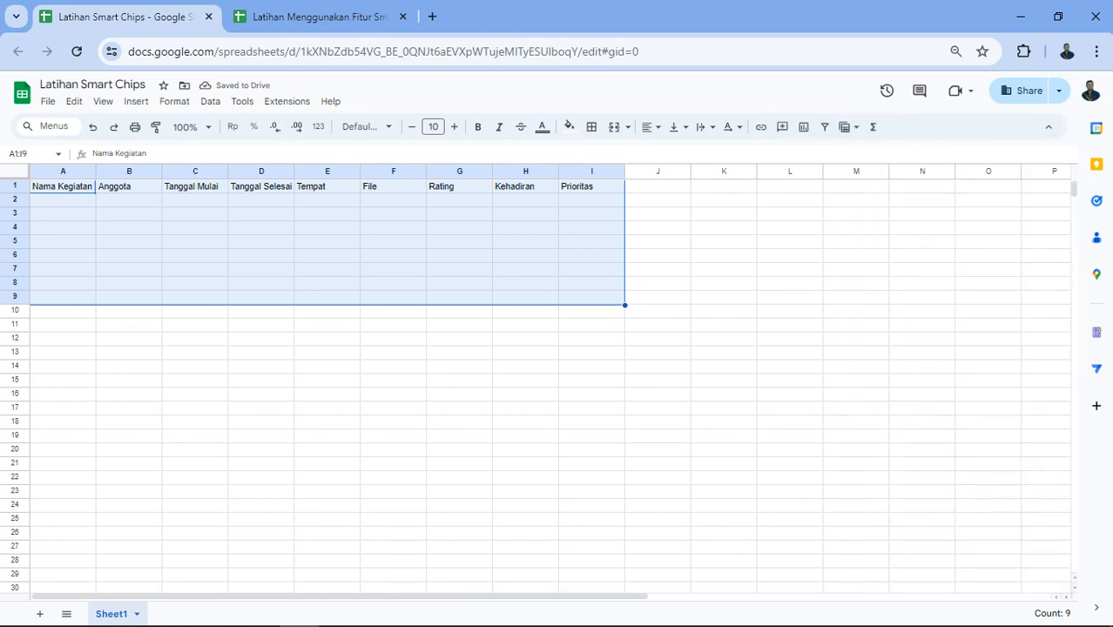
# Check the example schedule's colours, then apply alternating colours to A1:I9 with a header and the teal default style
pyautogui.click(174, 101)
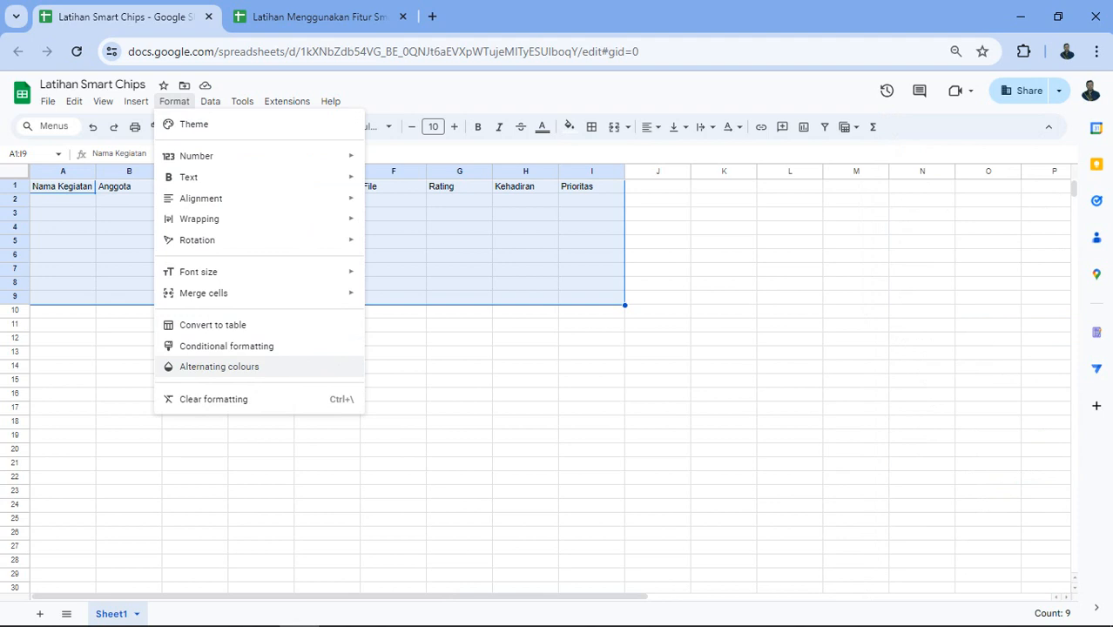
pyautogui.click(318, 17)
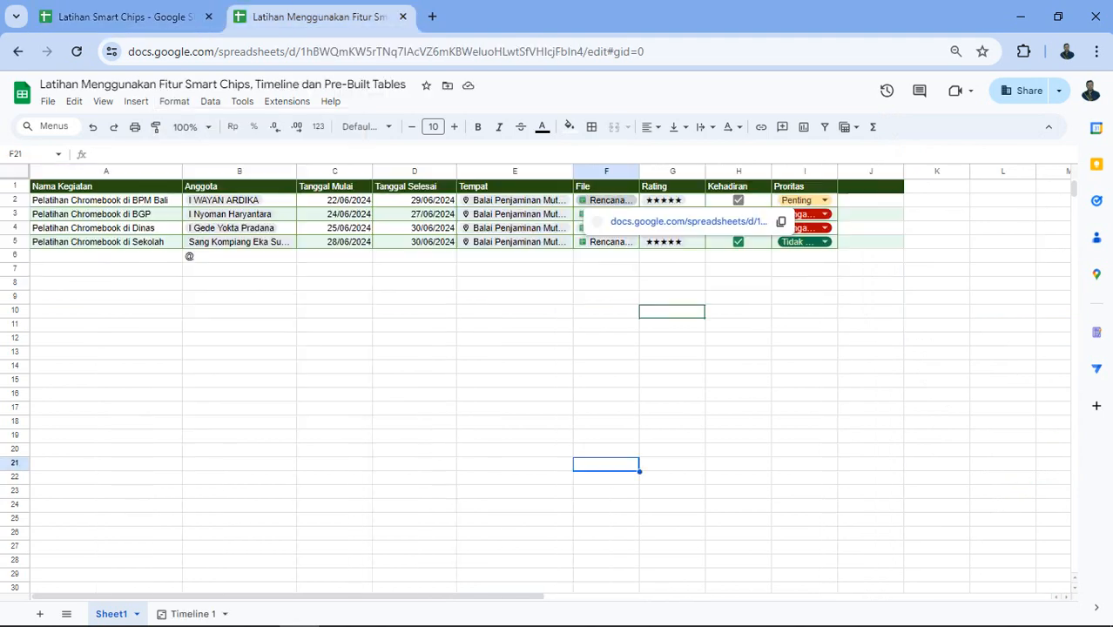
pyautogui.click(122, 17)
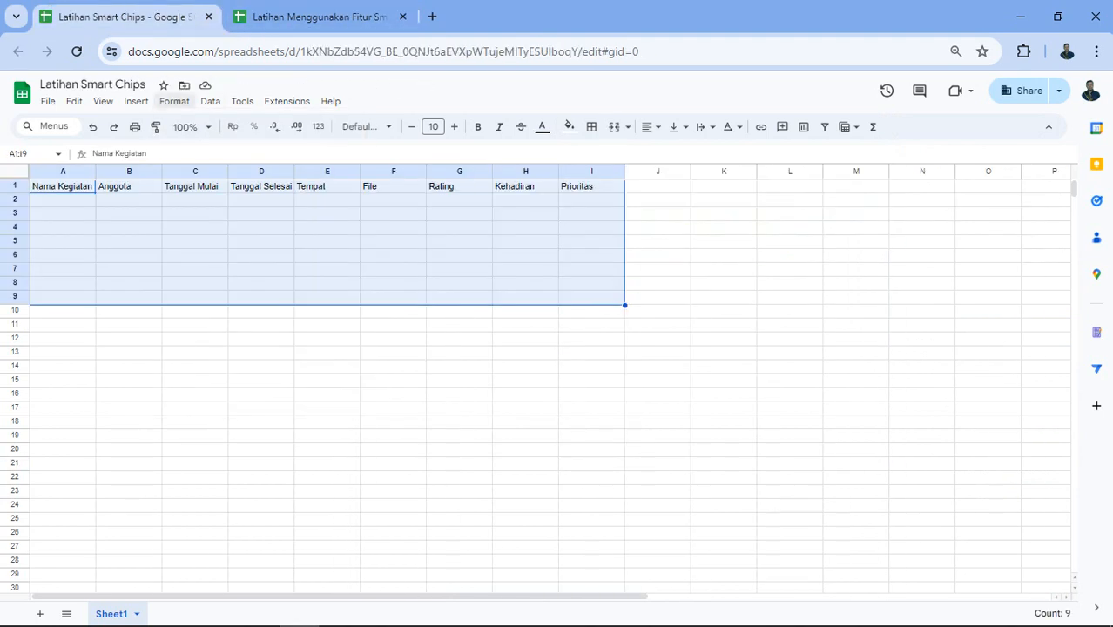
pyautogui.click(174, 101)
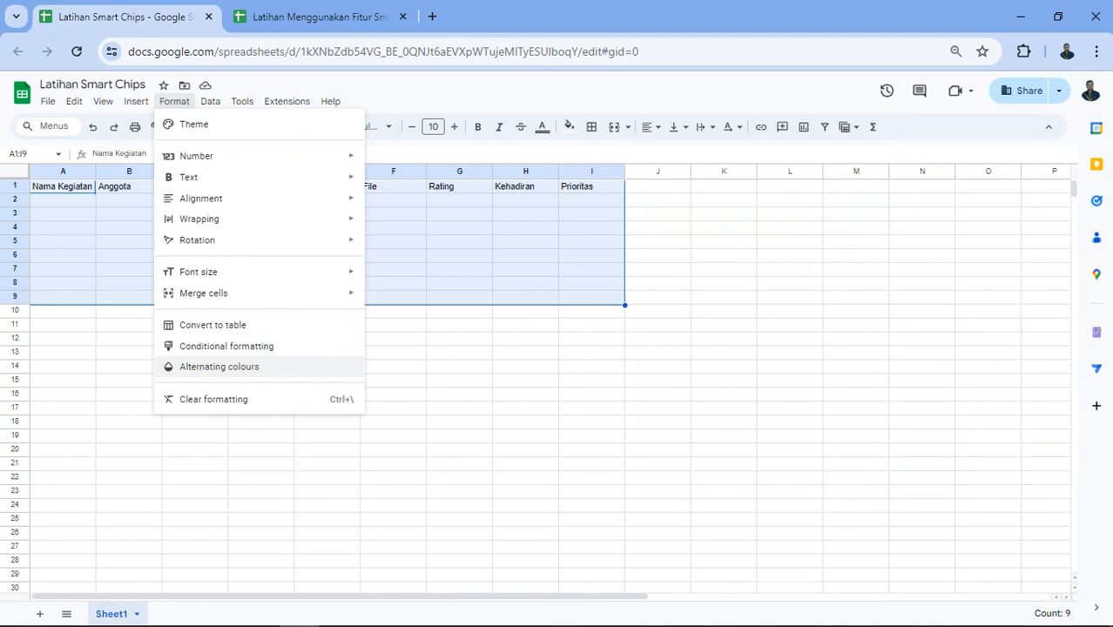
pyautogui.click(219, 367)
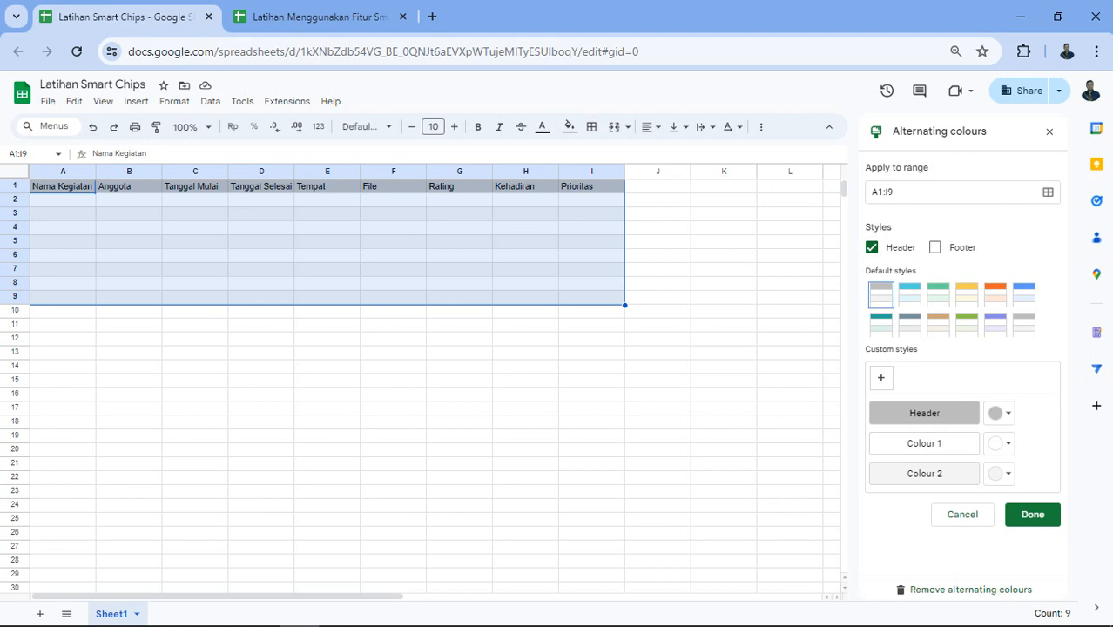
pyautogui.click(881, 325)
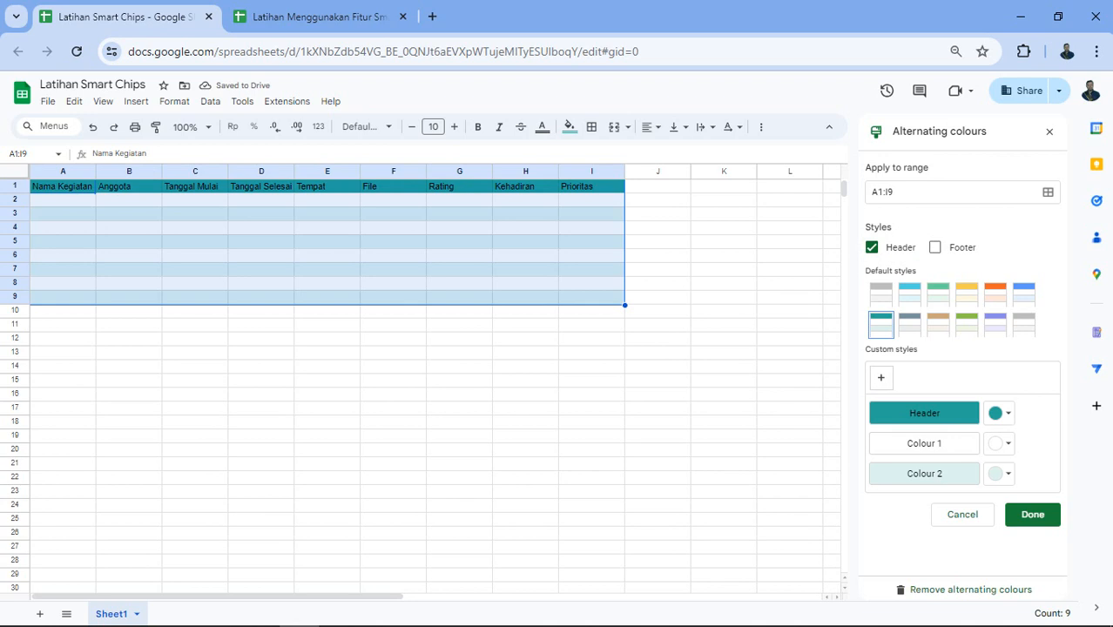
# Try dark cyan and dark green as the header colour of the alternating colours
pyautogui.click(999, 413)
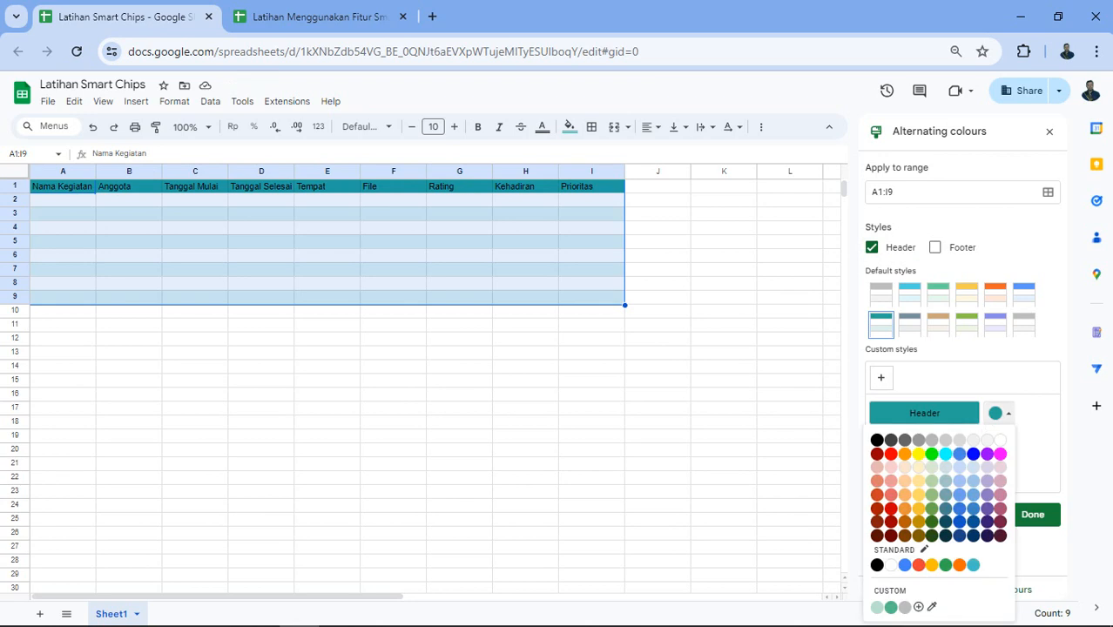
pyautogui.click(946, 536)
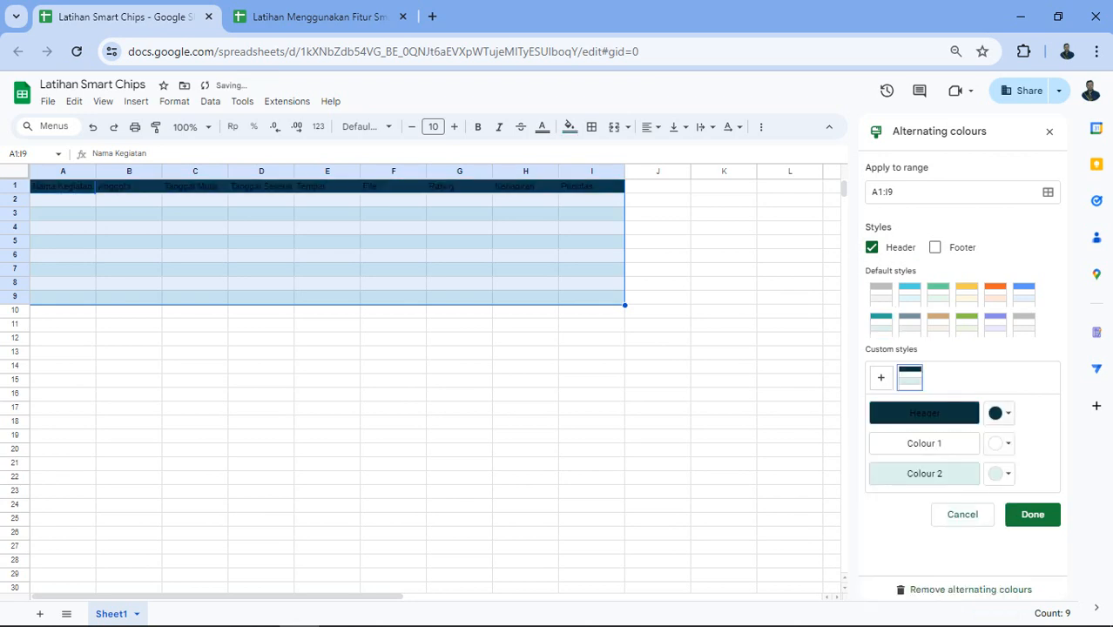
pyautogui.click(999, 413)
pyautogui.click(932, 522)
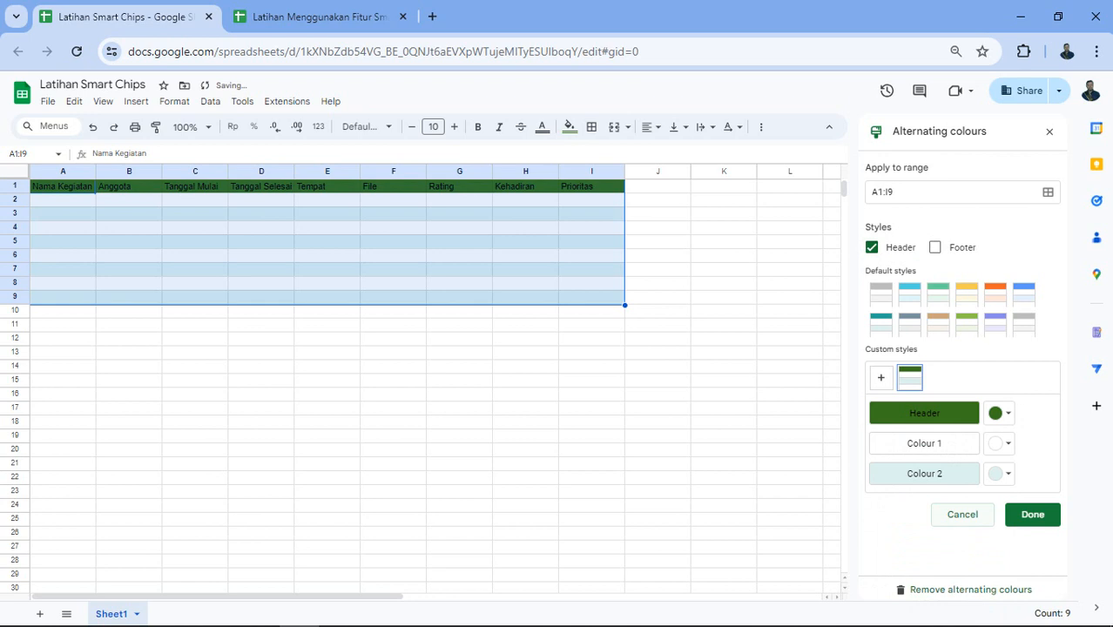
pyautogui.click(999, 413)
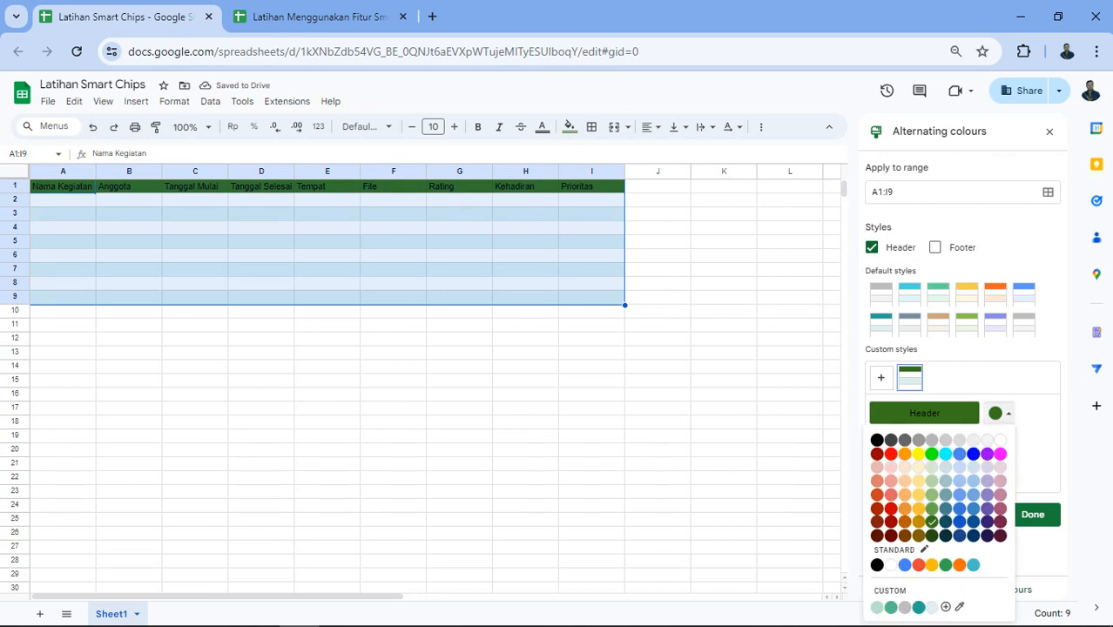
# Finish the alternating colours with the teal default style and add all borders to A1:I9
pyautogui.click(881, 324)
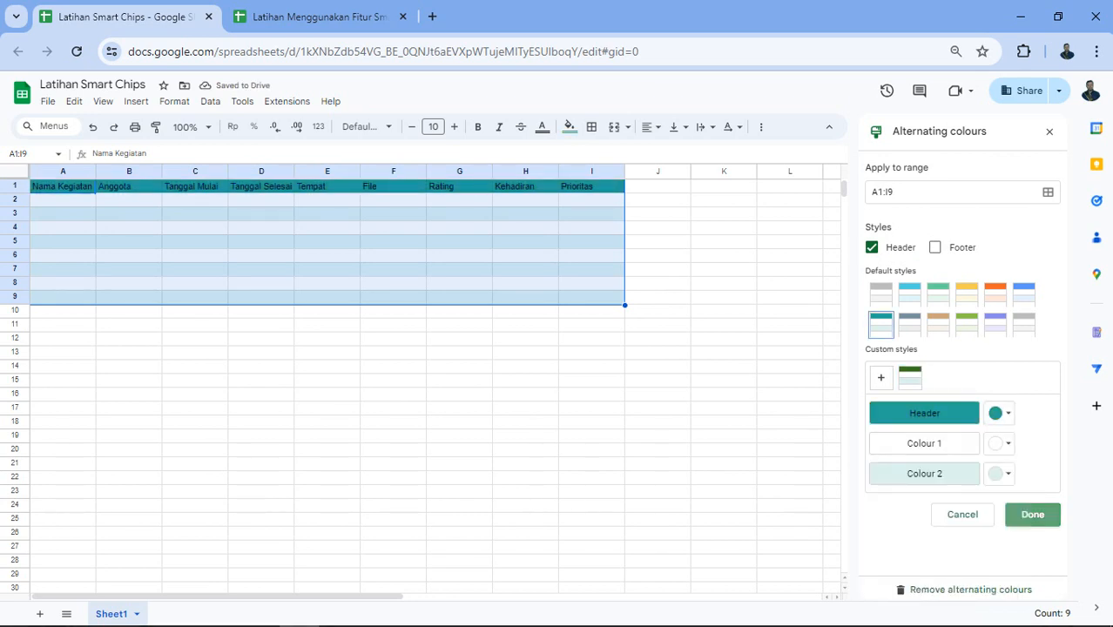
pyautogui.click(1032, 514)
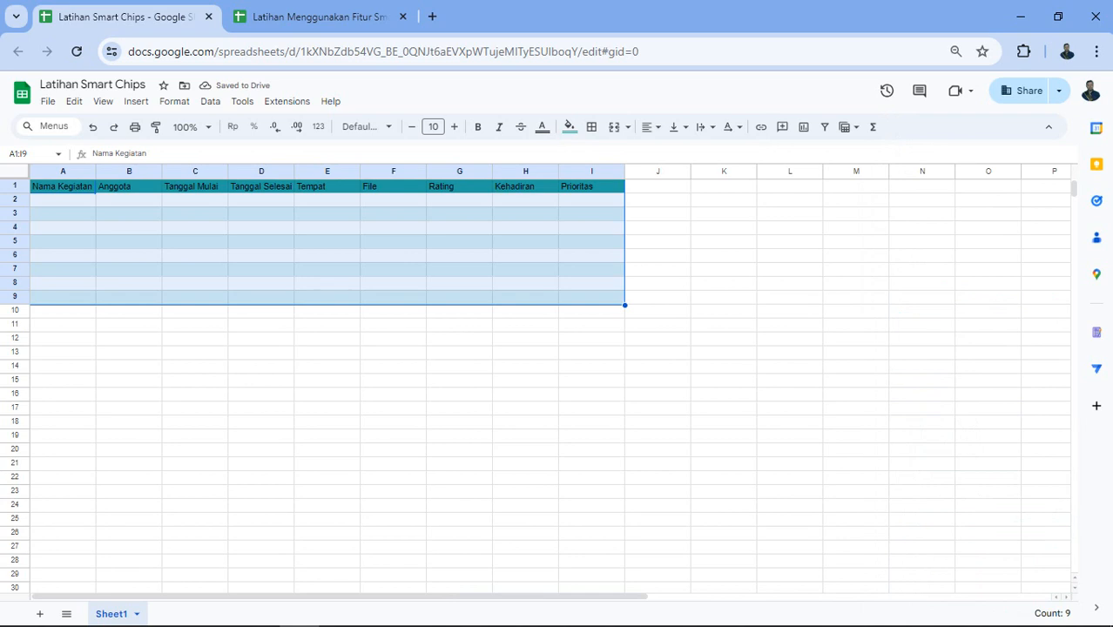
pyautogui.click(591, 127)
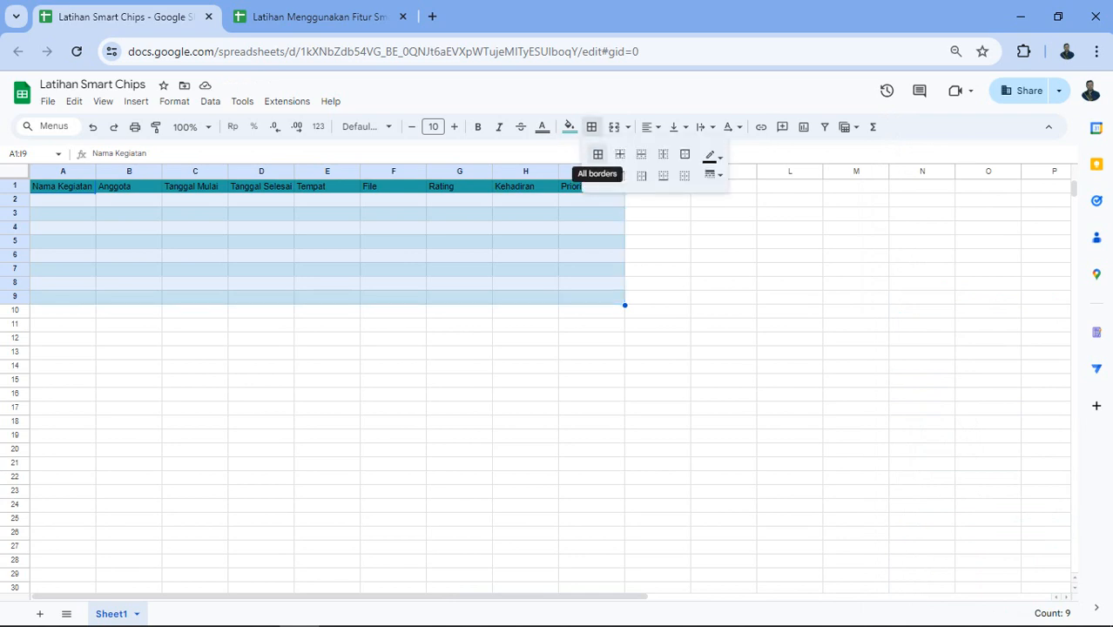
pyautogui.click(598, 155)
pyautogui.click(459, 394)
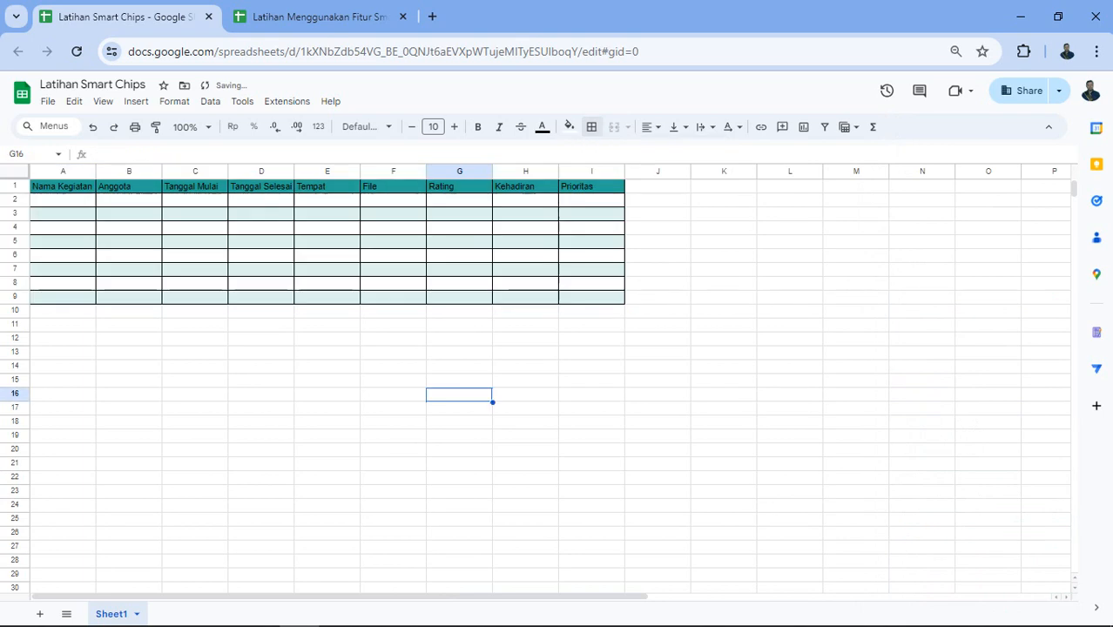
# Enter Rapat Chromebook di BPMP Bali in A2 and widen column A to fit the text
pyautogui.moveTo(96, 171); pyautogui.dragTo(146, 171)
pyautogui.click(88, 199)
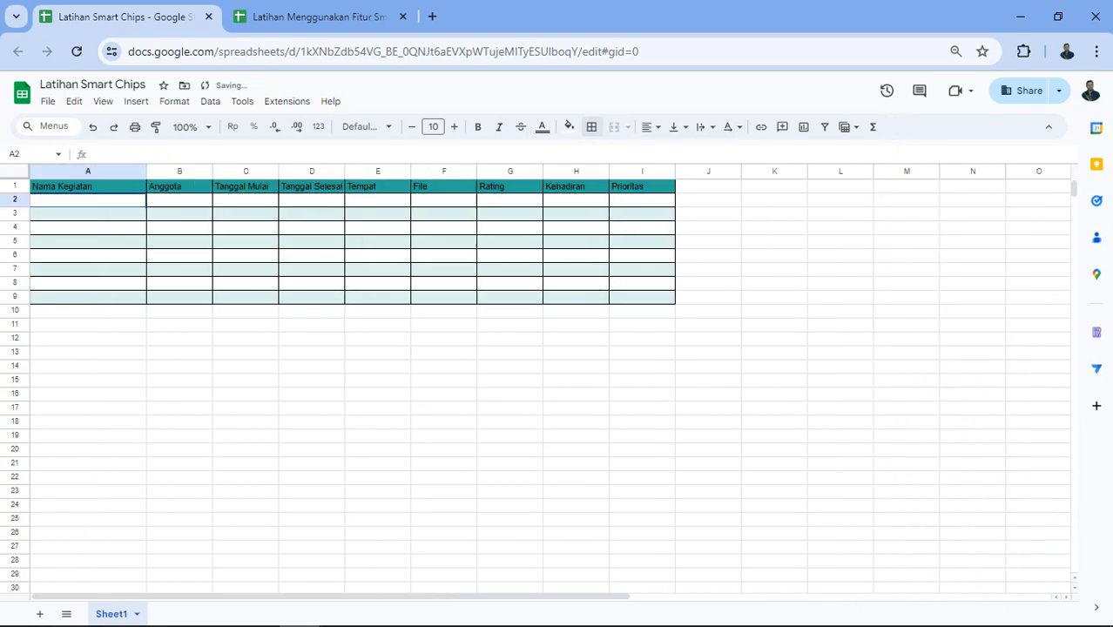
pyautogui.write('Te')
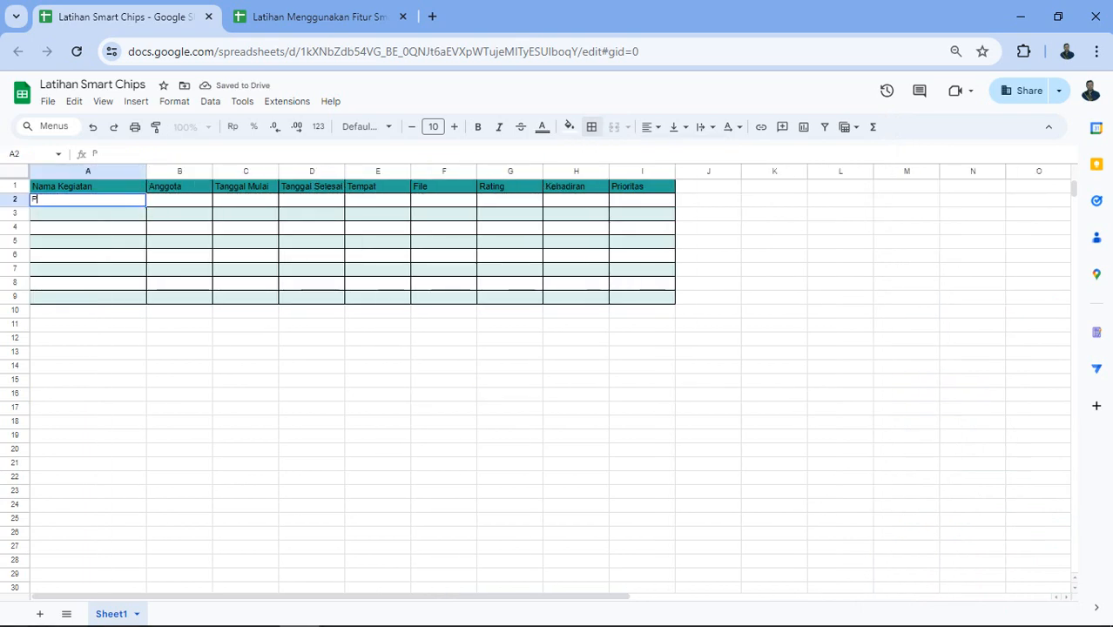
pyautogui.press('BackSpace')
pyautogui.press('BackSpace')
pyautogui.write('Rapat')
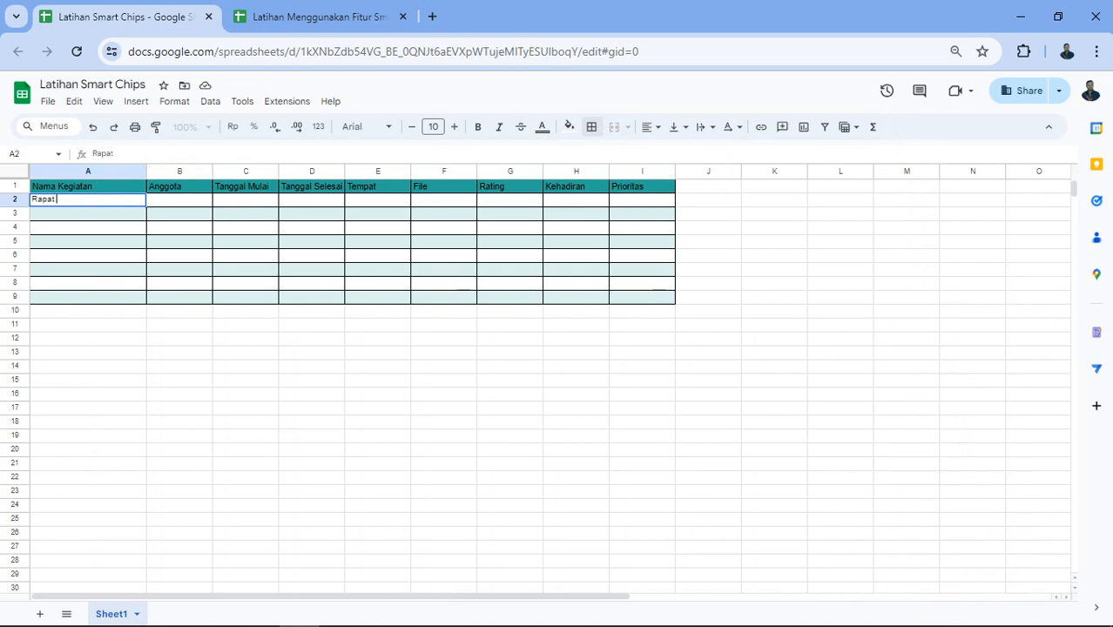
pyautogui.write(' Chroe')
pyautogui.press('BackSpace')
pyautogui.press('BackSpace')
pyautogui.write('omebook di')
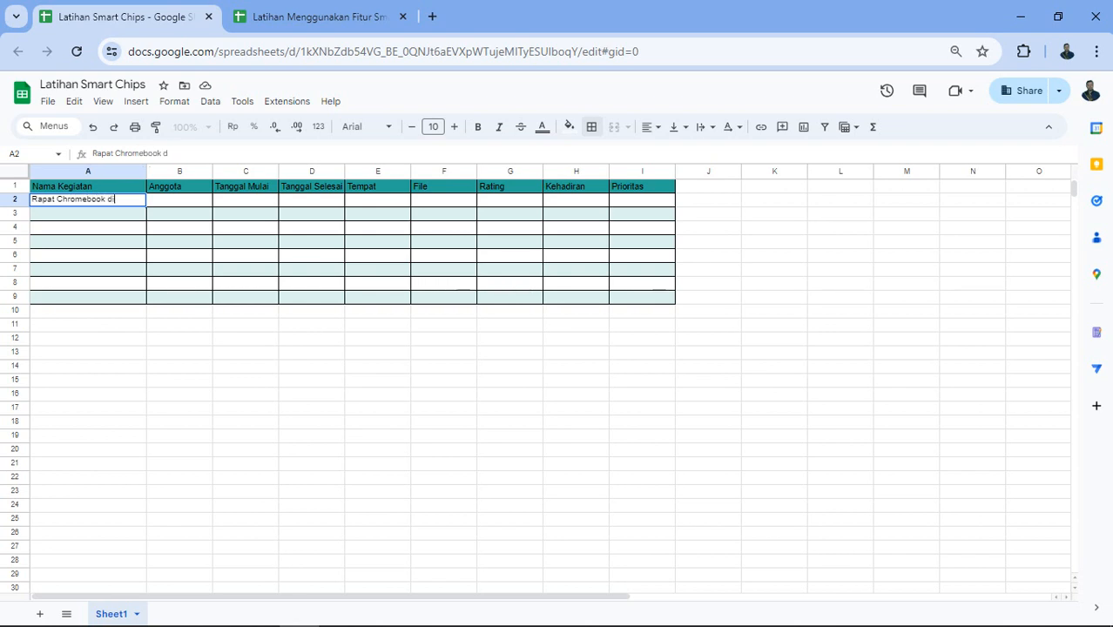
pyautogui.write(' BPMP B')
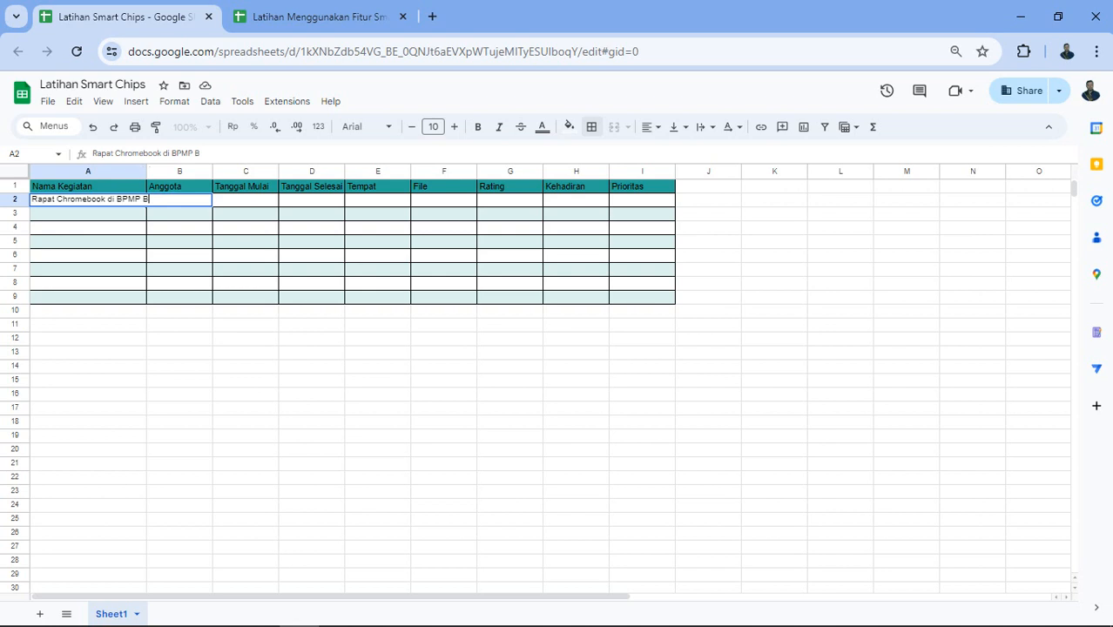
pyautogui.write('ali')
pyautogui.click(377, 269)
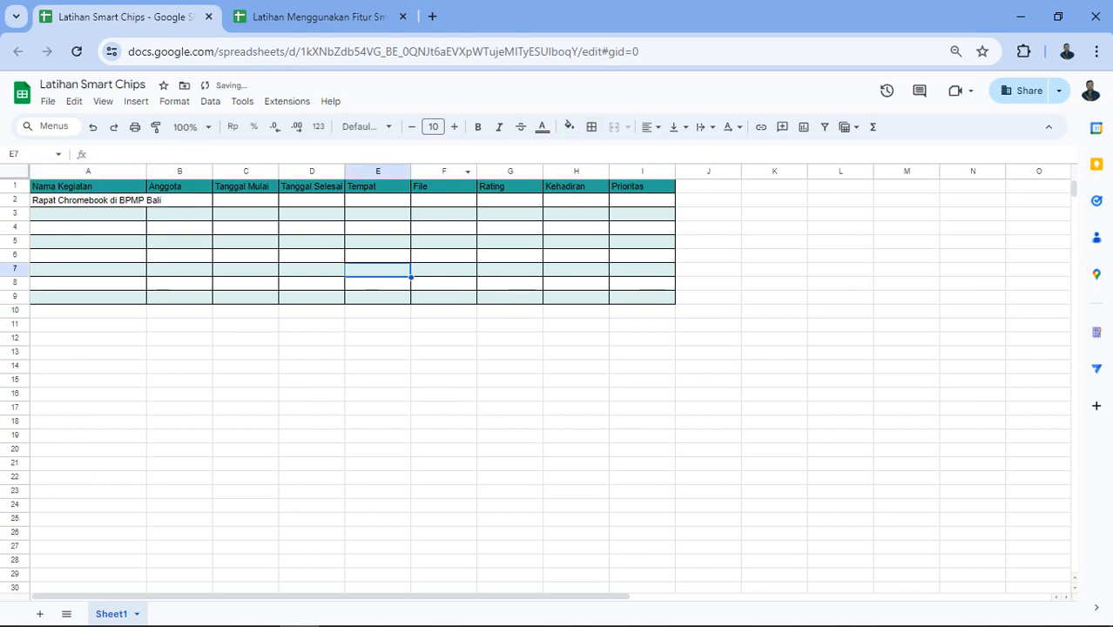
pyautogui.moveTo(146, 172); pyautogui.dragTo(195, 172)
# Insert a People smart chip in B2 for the first suggested contact, the account owner
pyautogui.click(228, 201)
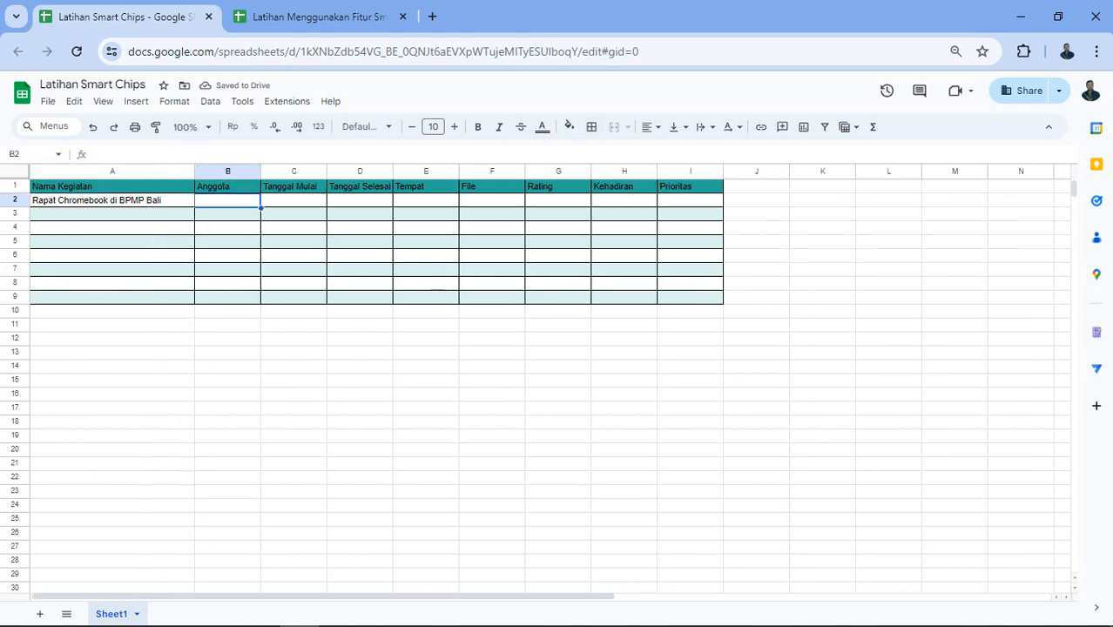
pyautogui.click(136, 101)
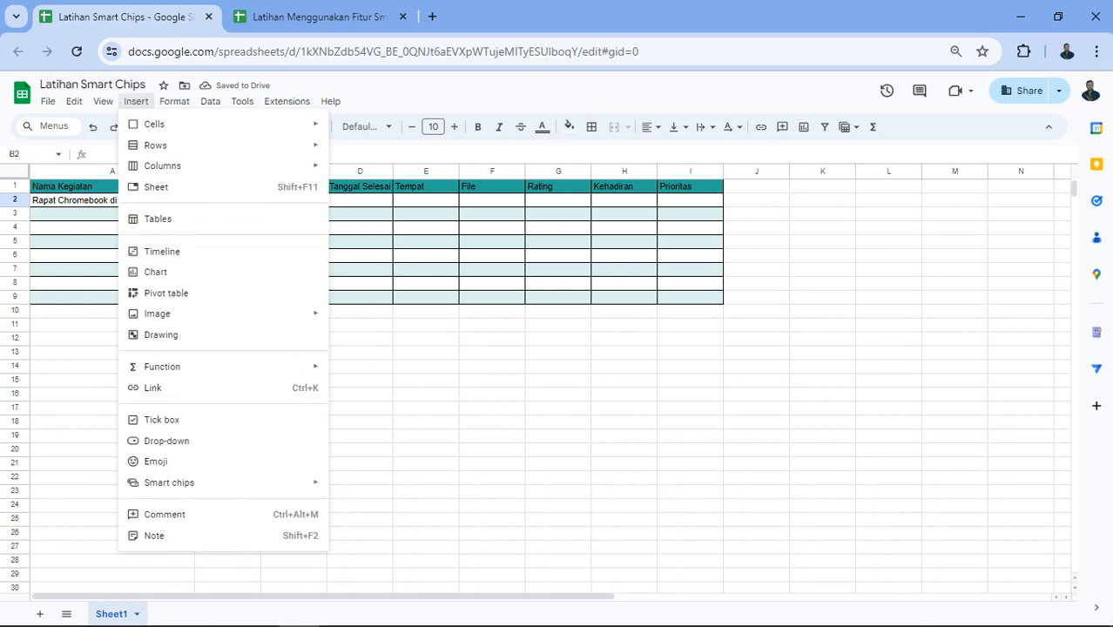
pyautogui.moveTo(261, 482)
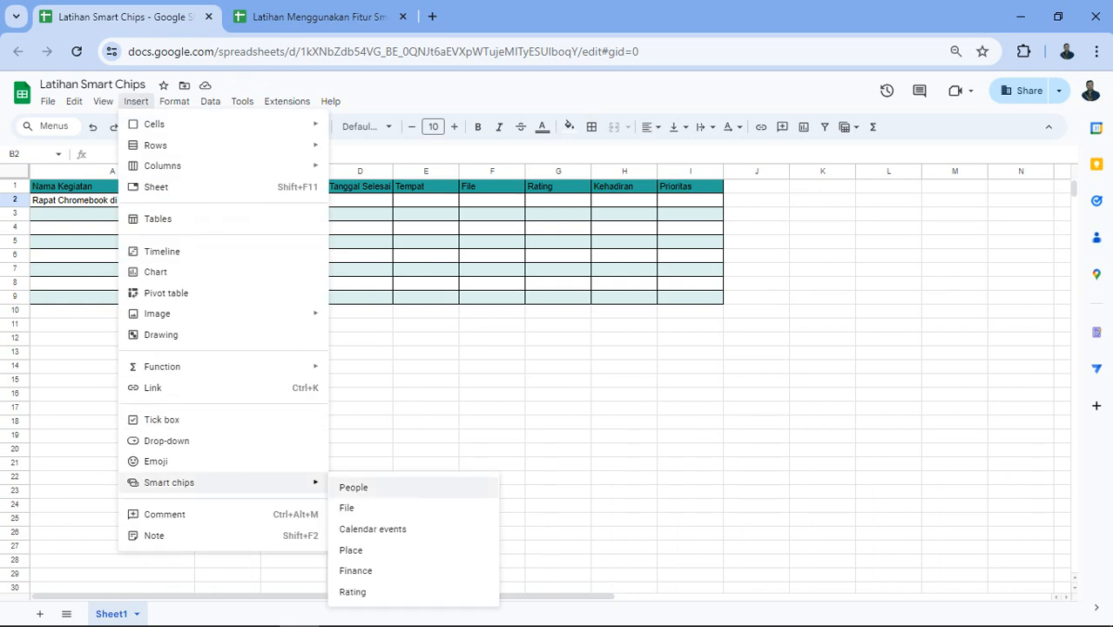
pyautogui.click(354, 487)
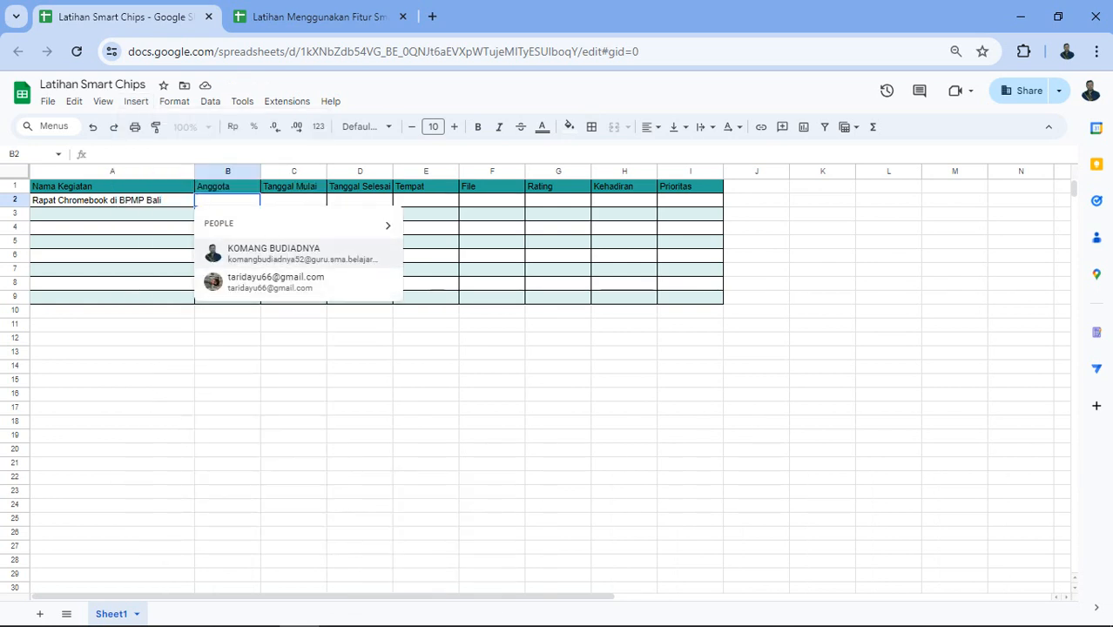
pyautogui.press('Return')
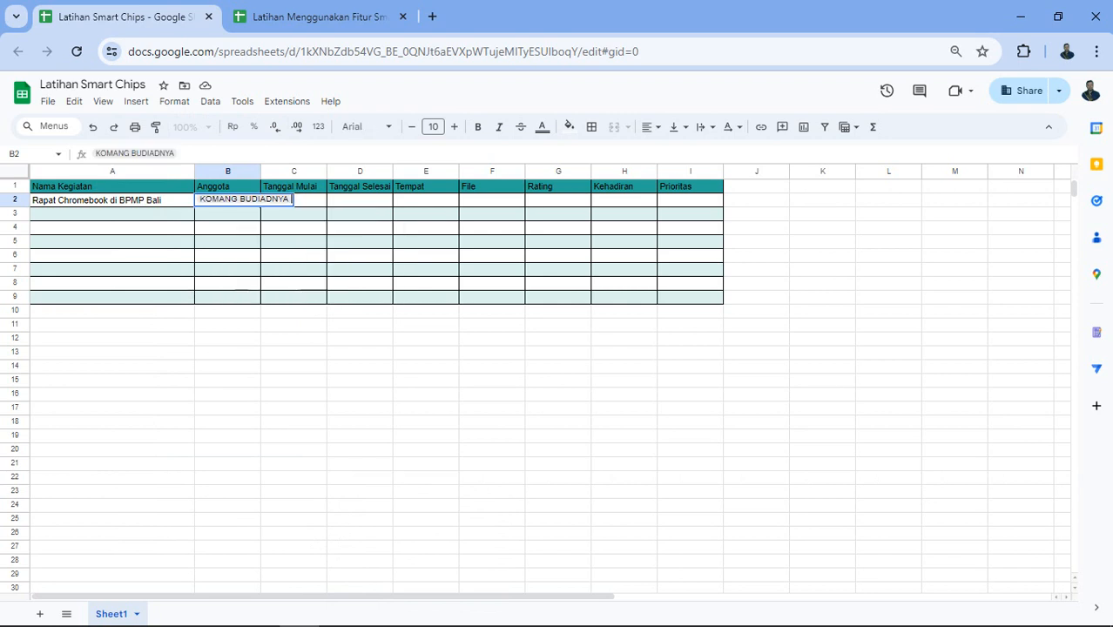
# Add a second people chip to B2 after a comma, using the third suggested contact
pyautogui.write(', @')
pyautogui.press('Right')
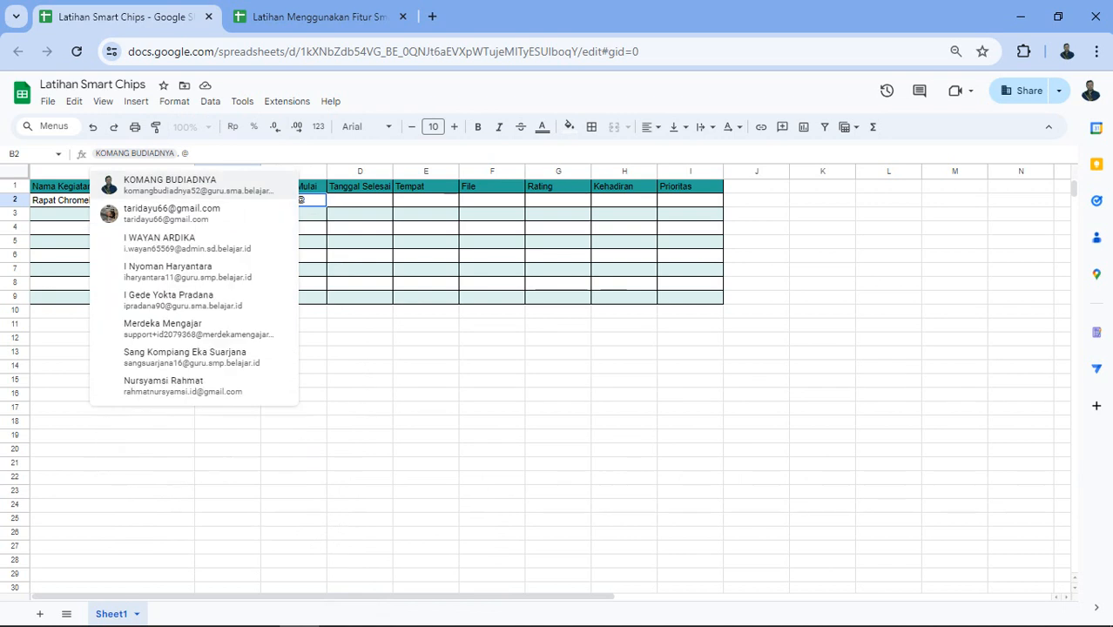
pyautogui.press('Down')
pyautogui.press('Down')
pyautogui.press('Return')
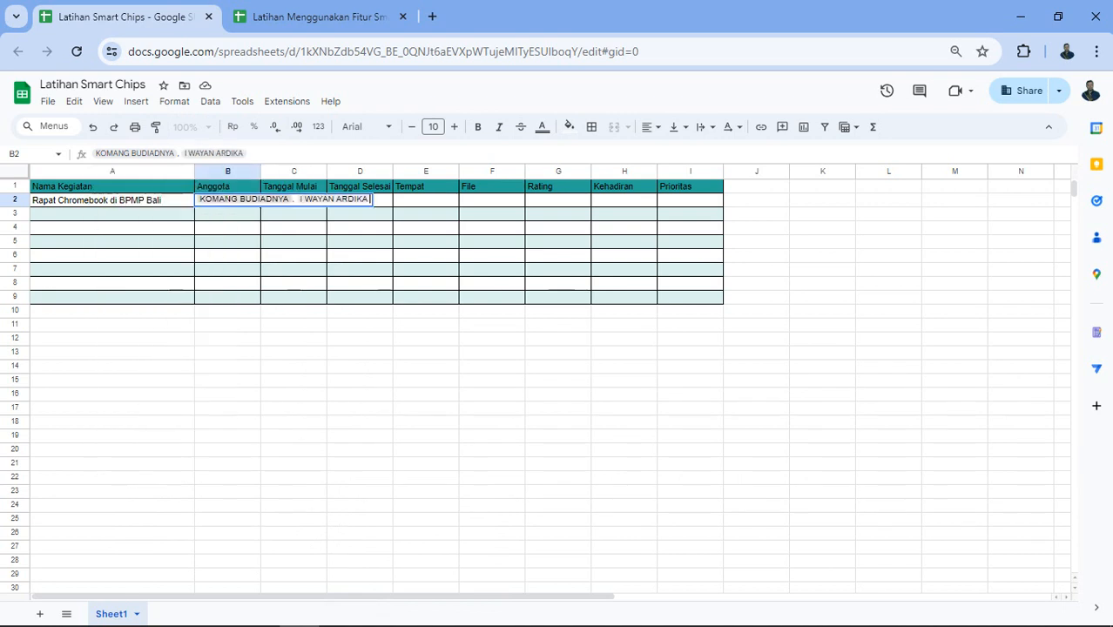
# Add a third people chip to B2 after a comma, using the fourth suggested contact
pyautogui.write(', @')
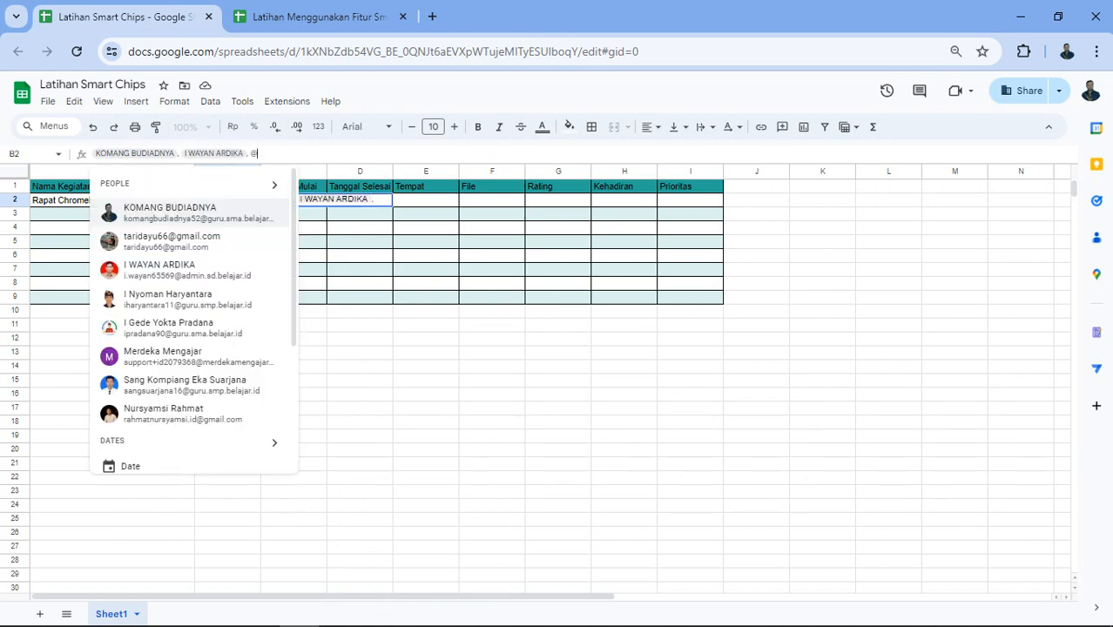
pyautogui.press('Down')
pyautogui.press('Down')
pyautogui.press('Down')
pyautogui.press('Return')
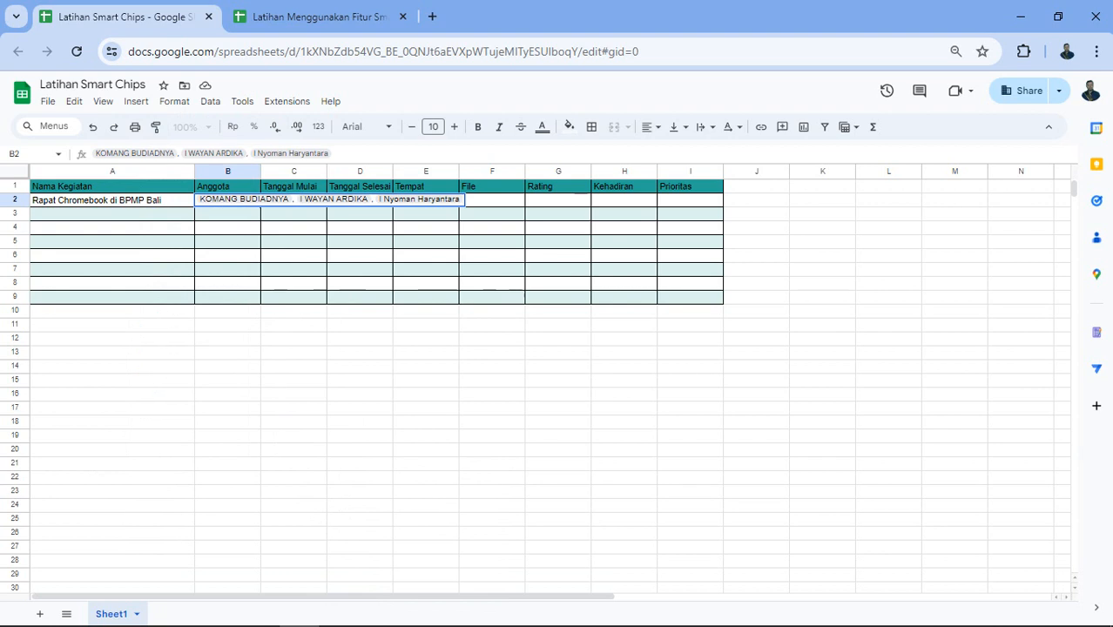
# Add a fourth people chip to B2 for the fifth suggested contact and complete the cell entry
pyautogui.write(', @')
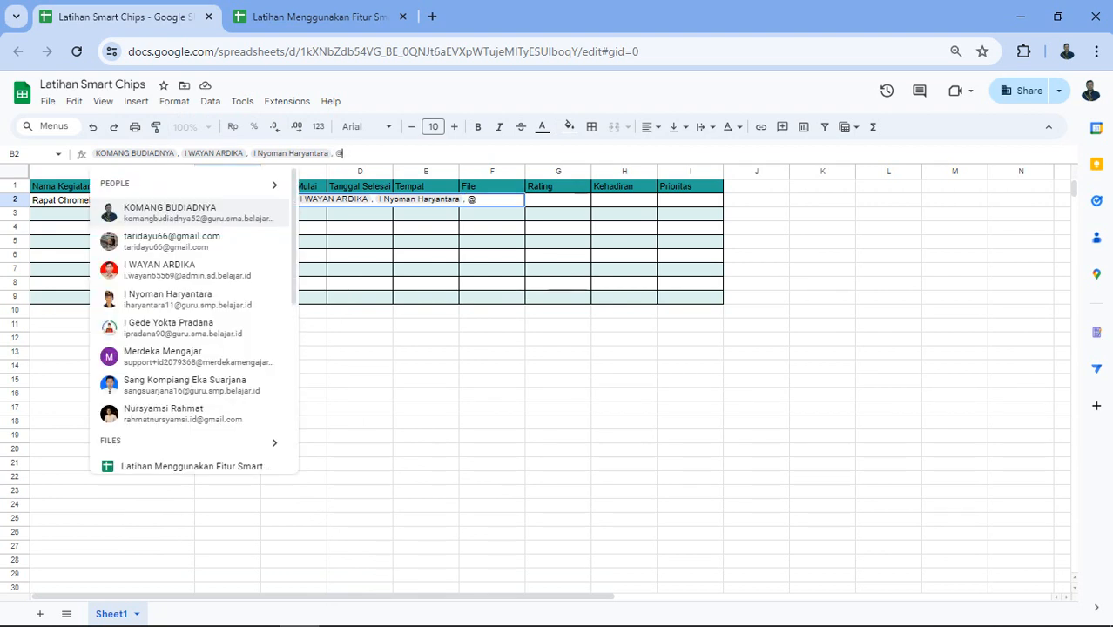
pyautogui.press('Down')
pyautogui.press('Down')
pyautogui.press('Down')
pyautogui.press('Down')
pyautogui.press('Down')
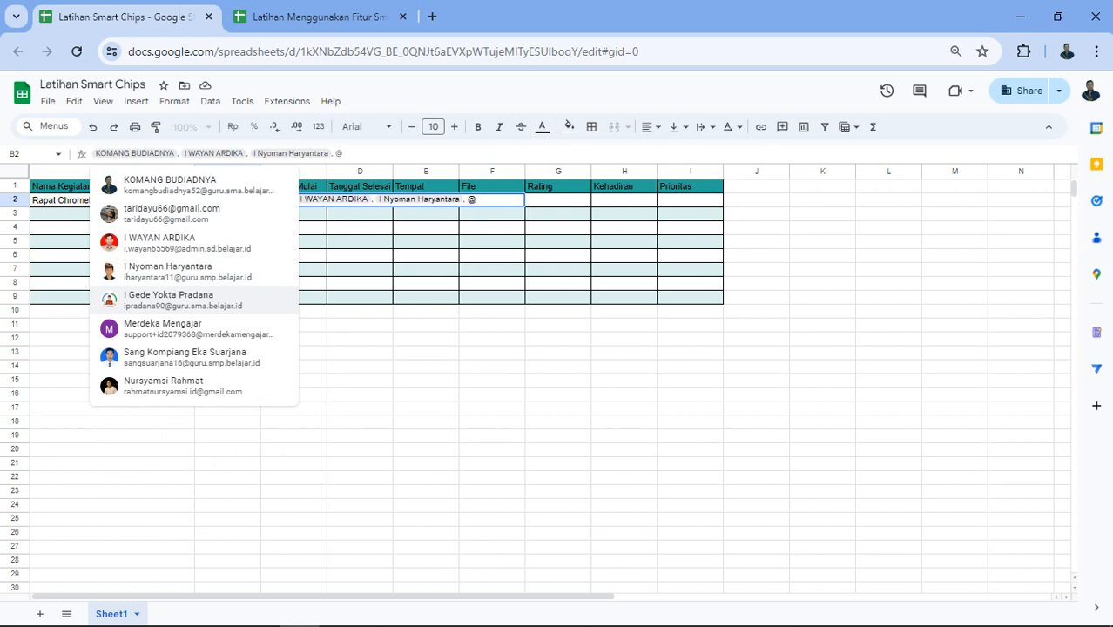
pyautogui.press('Return')
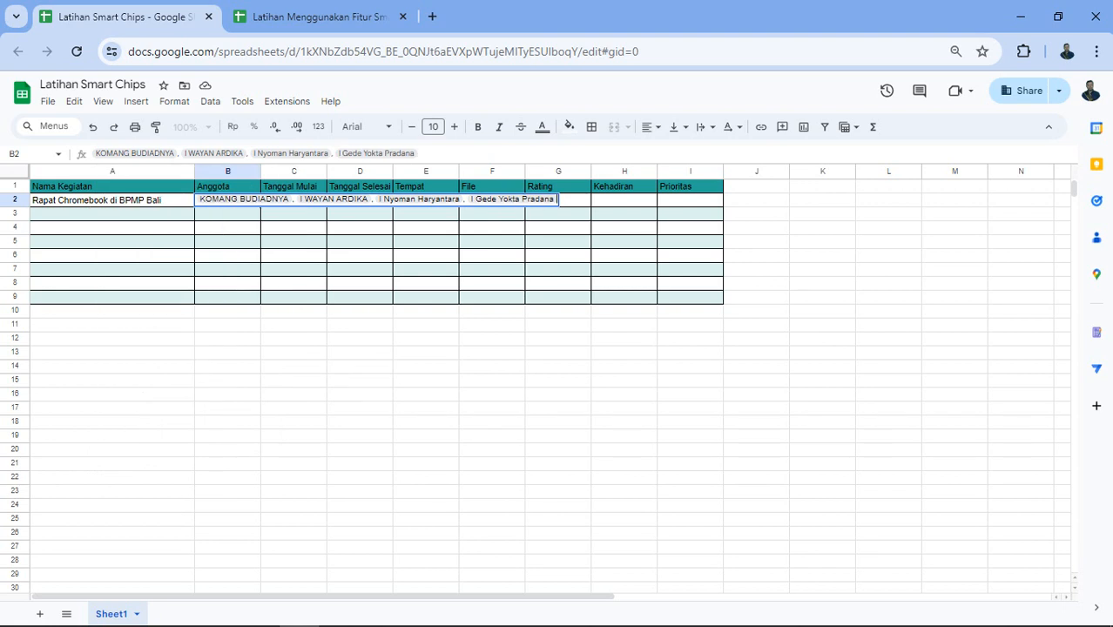
pyautogui.press('Return')
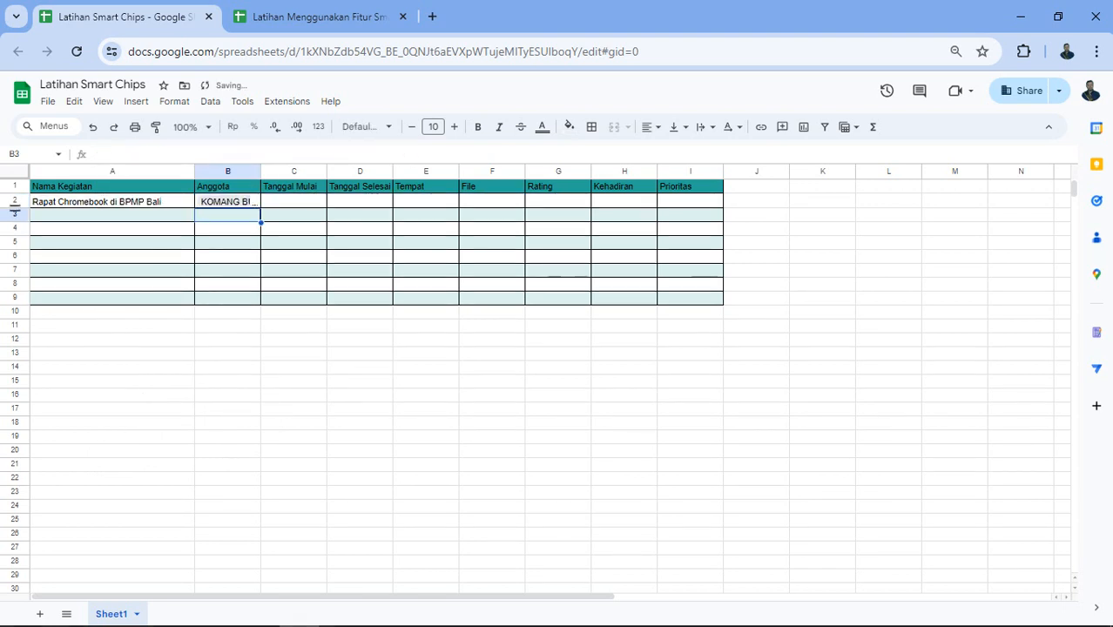
# Increase the height of row 2 and align cell B2 vertically to the middle
pyautogui.moveTo(15, 212); pyautogui.dragTo(15, 250)
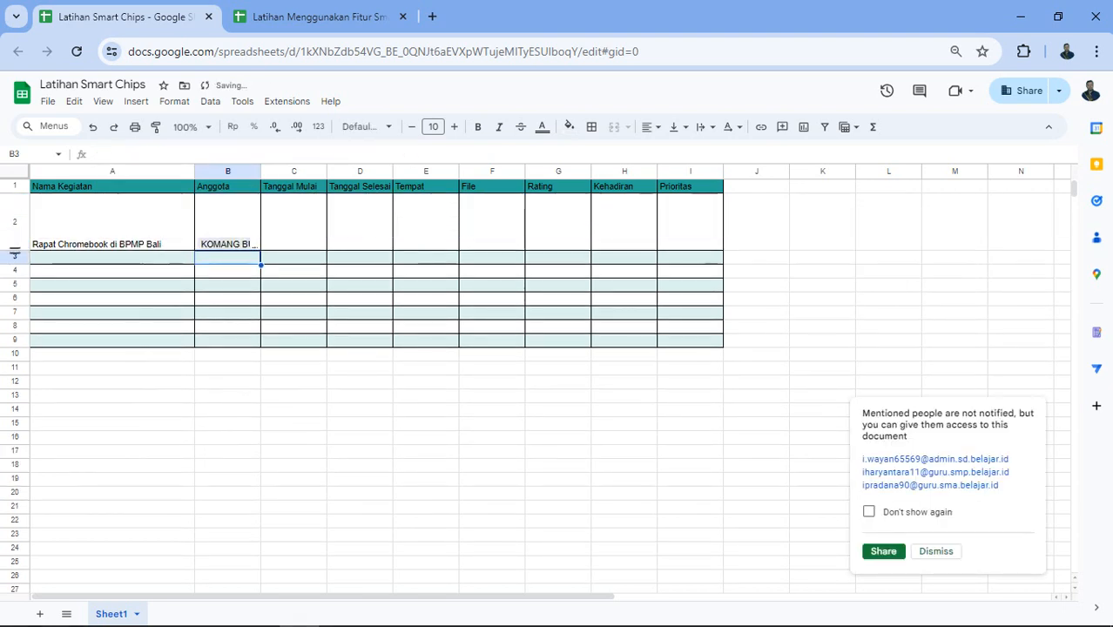
pyautogui.press('Up')
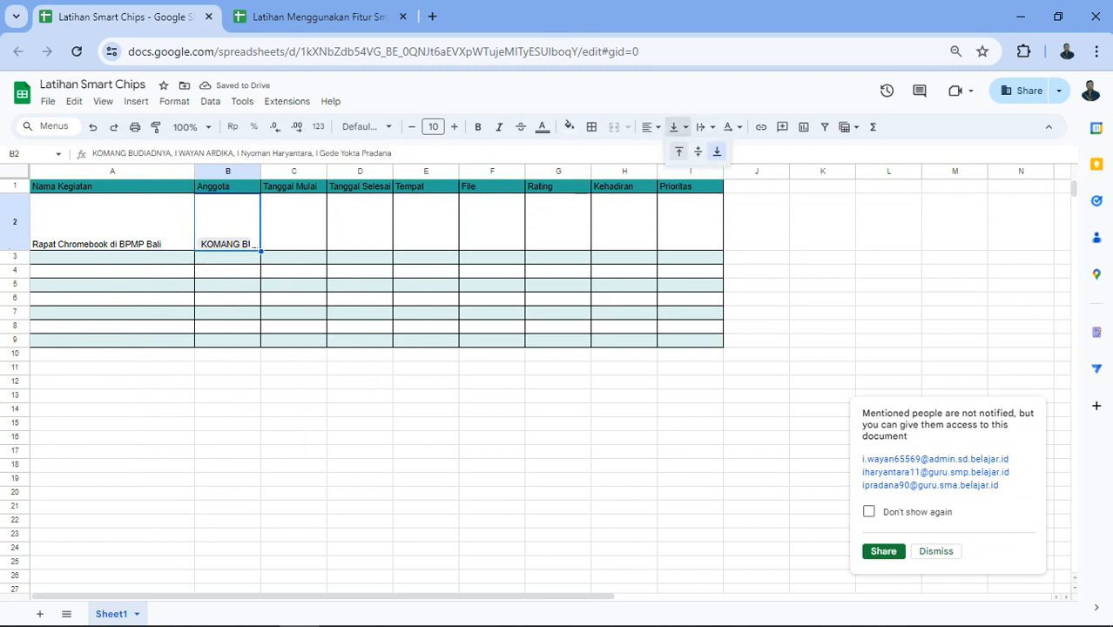
pyautogui.click(697, 151)
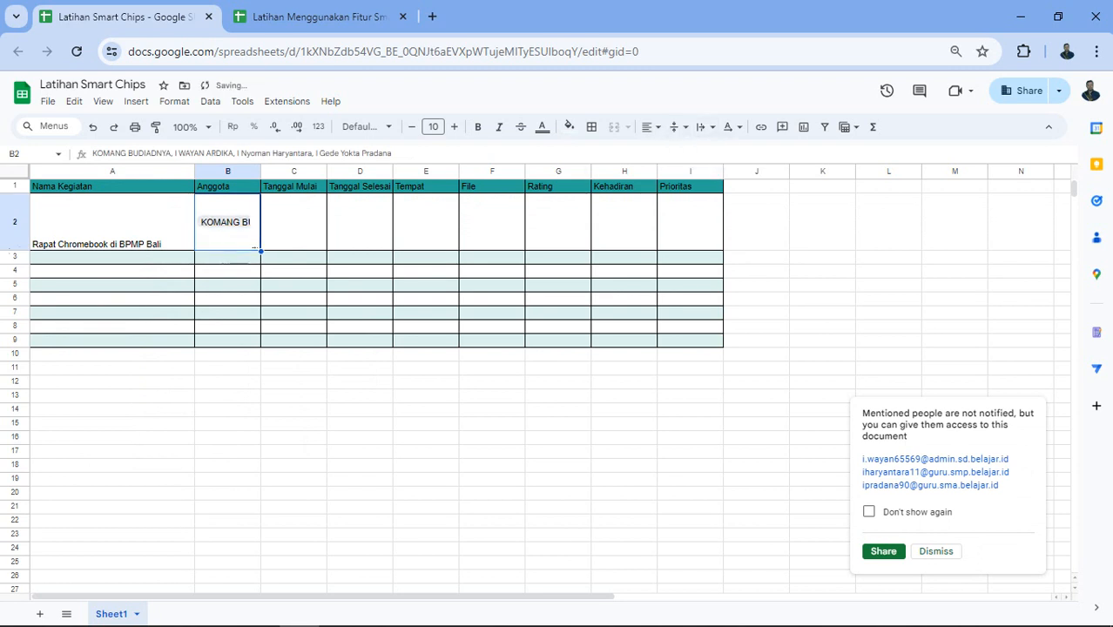
# Widen the Anggota column and set the text in B2 to wrap
pyautogui.moveTo(259, 172); pyautogui.dragTo(370, 171)
pyautogui.click(701, 127)
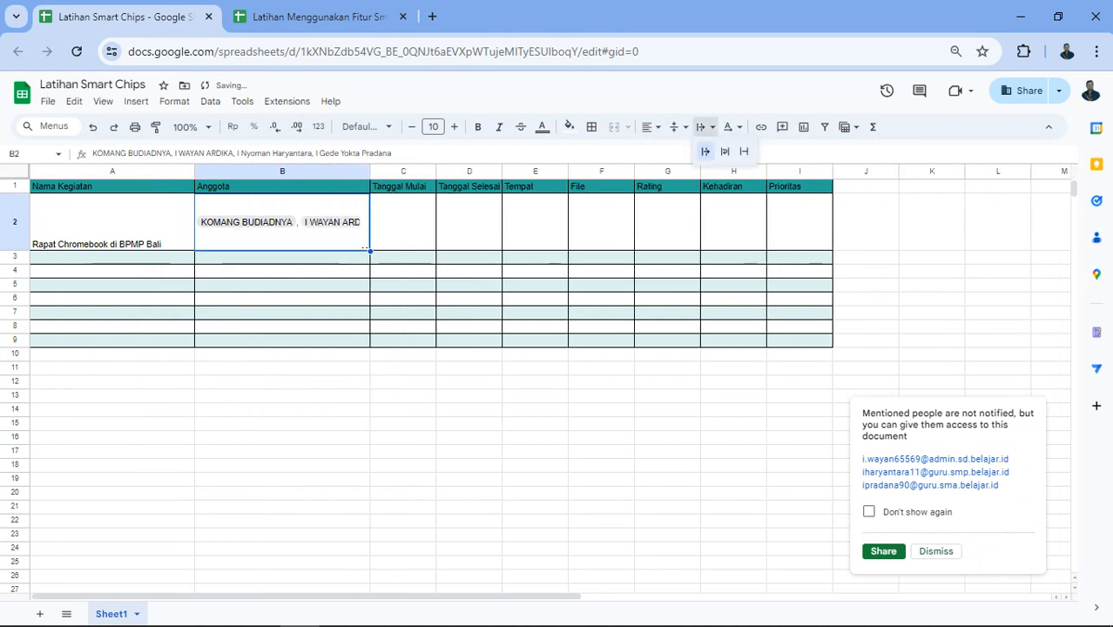
pyautogui.click(724, 151)
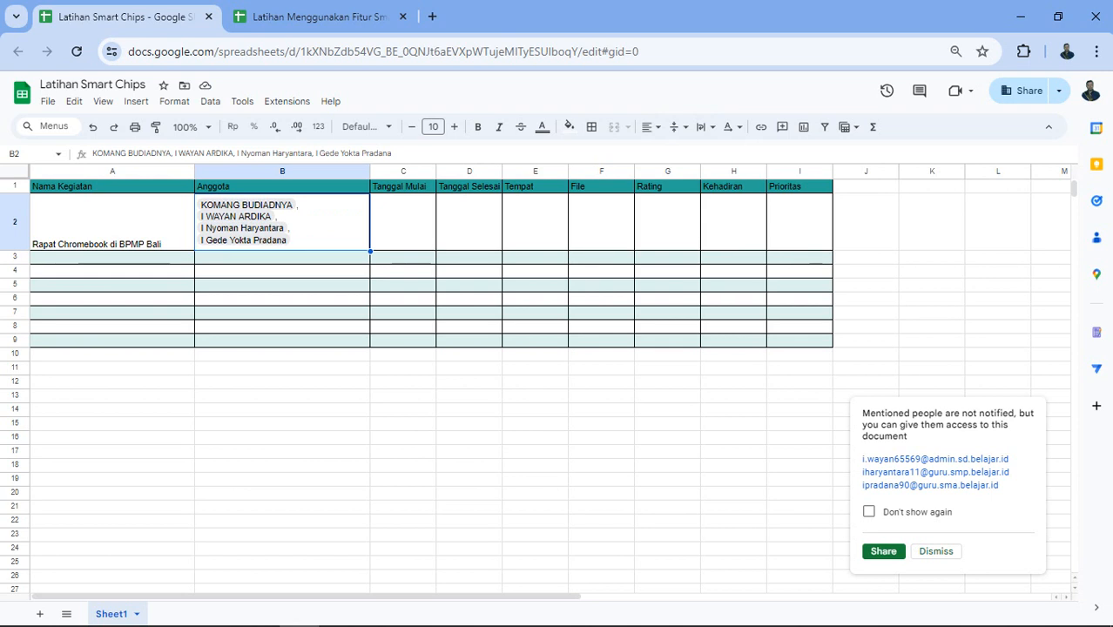
# Apply the Date number format to the Tanggal Mulai and Tanggal Selesai columns, C and D
pyautogui.click(403, 222)
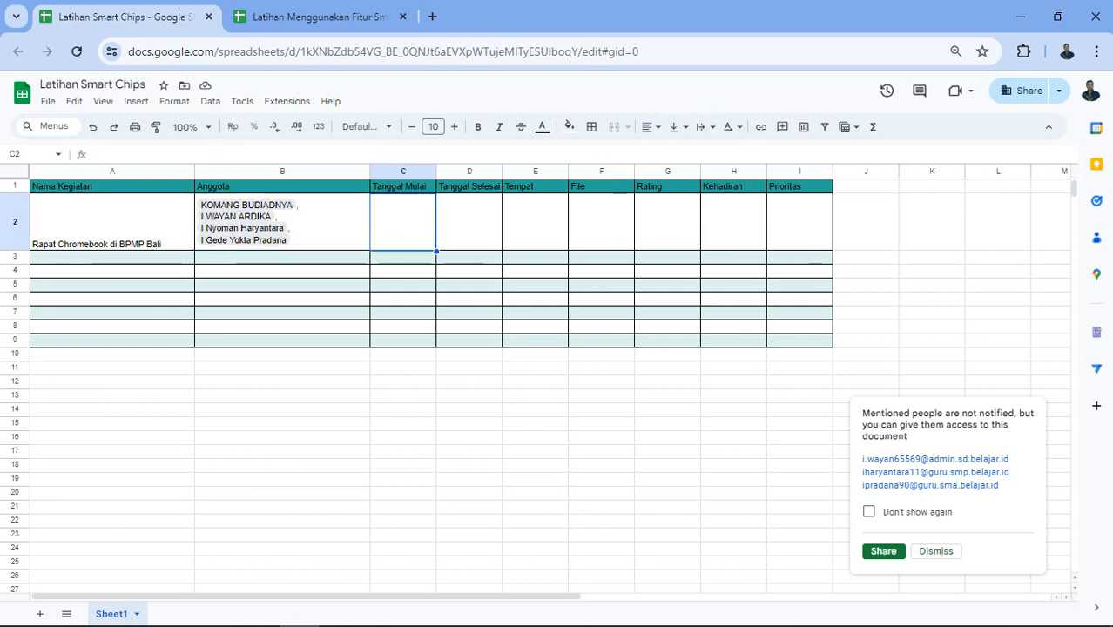
pyautogui.click(403, 172)
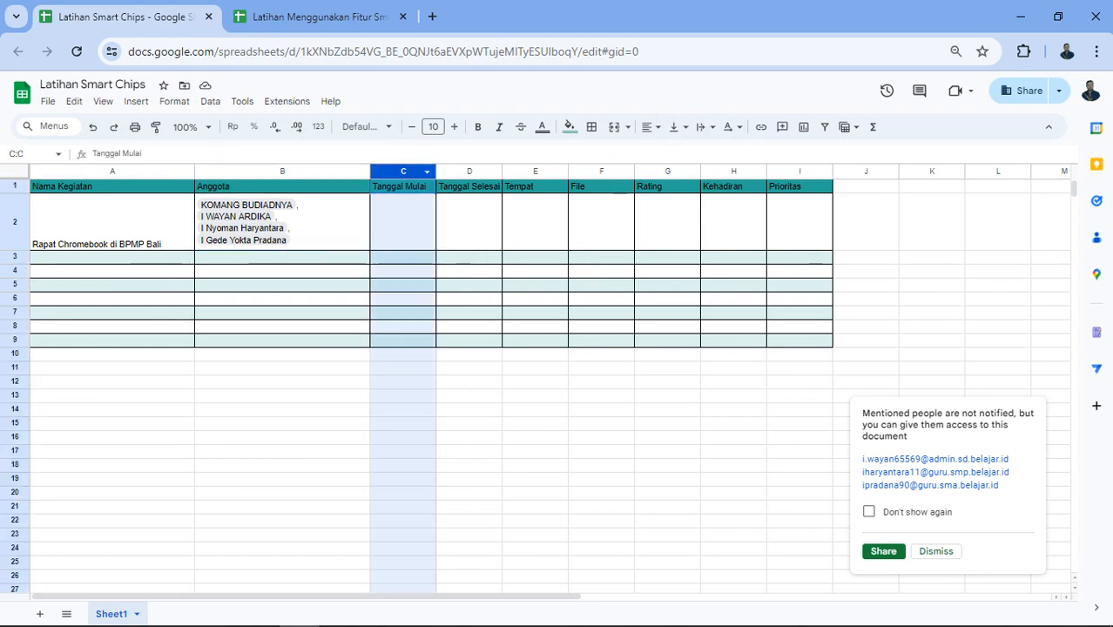
pyautogui.keyDown('ctrl'); pyautogui.click(470, 172); pyautogui.keyUp('ctrl')
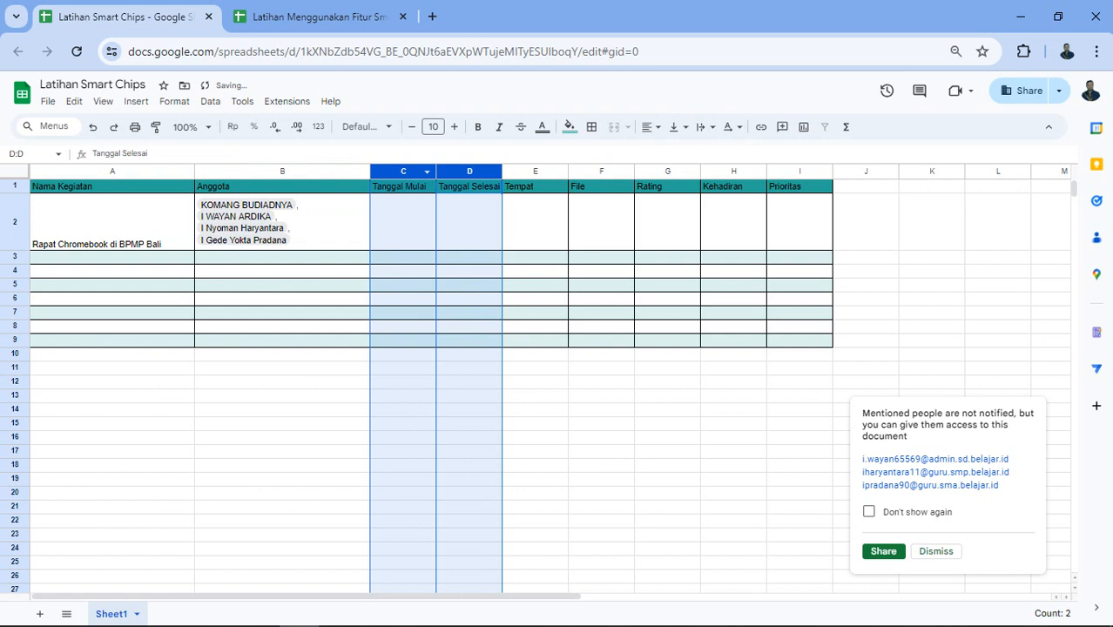
pyautogui.click(318, 127)
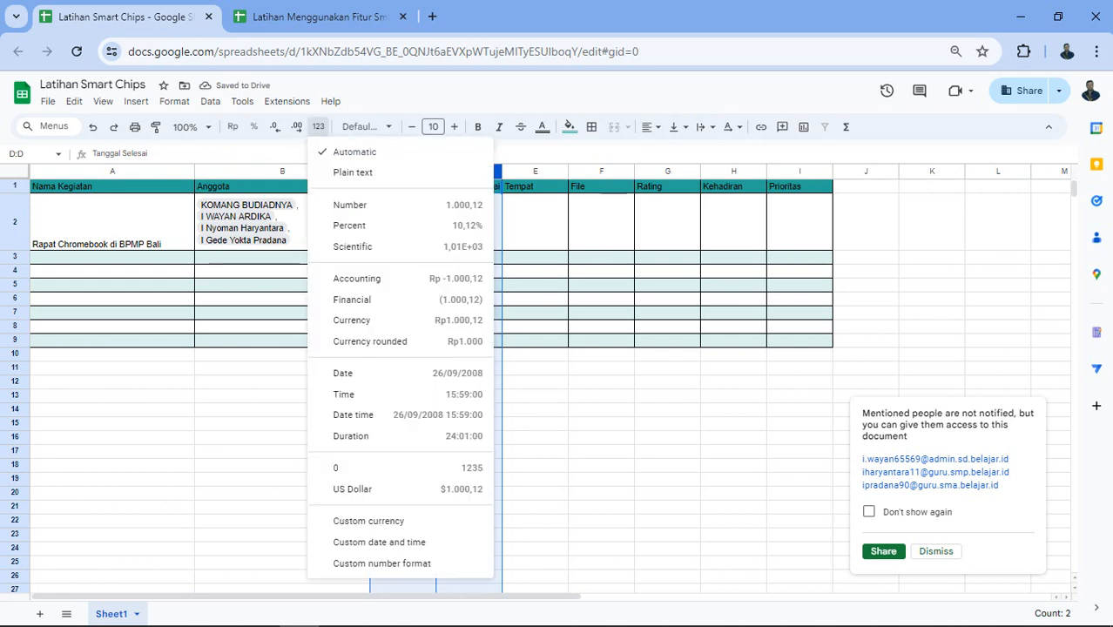
pyautogui.click(343, 374)
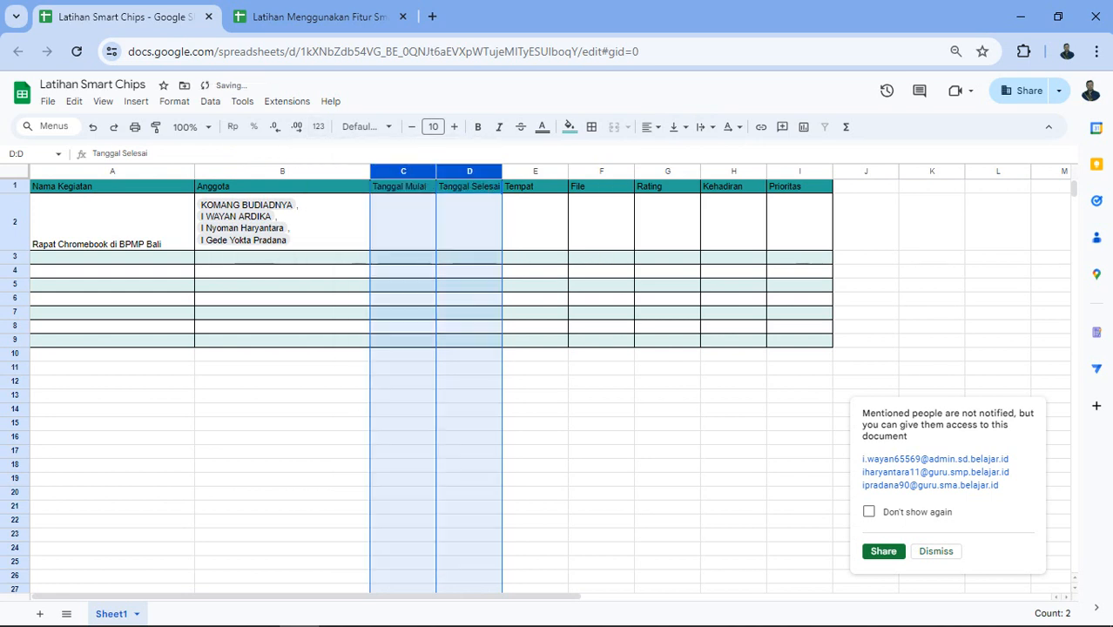
# Enter the start date 25 Juni 2024 in C2
pyautogui.click(403, 223)
pyautogui.write('25 H')
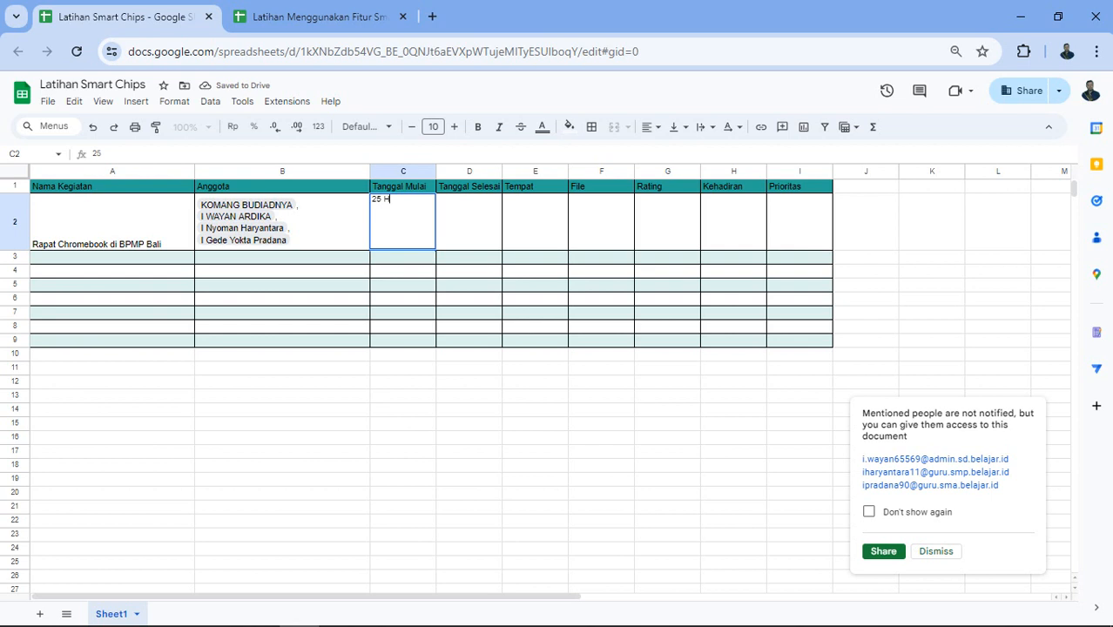
pyautogui.press('BackSpace')
pyautogui.write('Juni')
pyautogui.write(' 2024')
pyautogui.press('Tab')
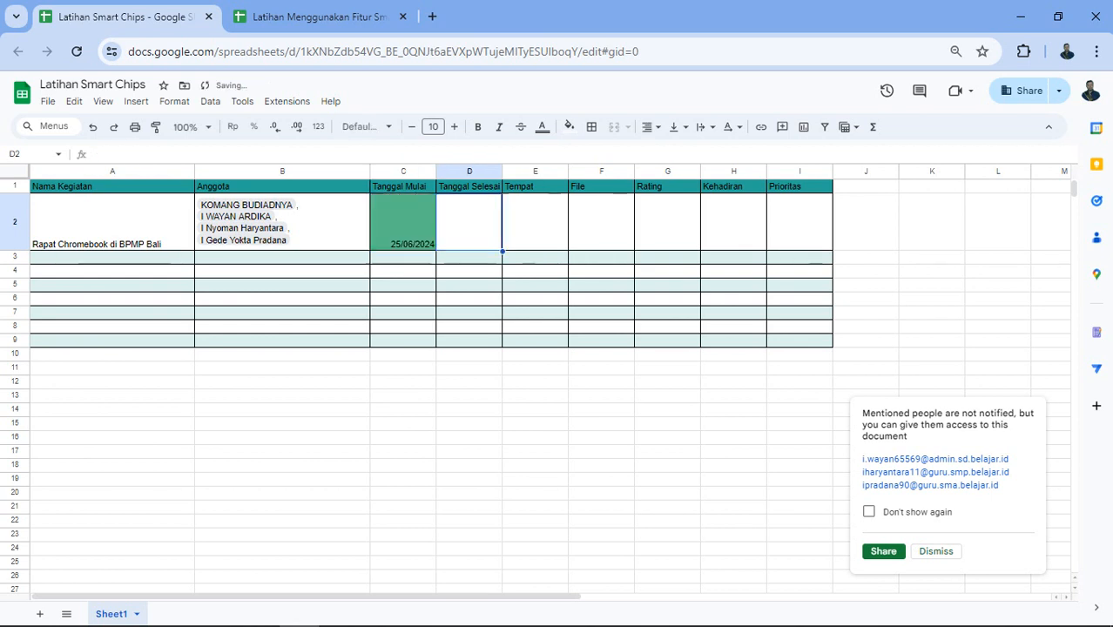
# Enter the end date 30 Juni 2024 in D2
pyautogui.write('30 ')
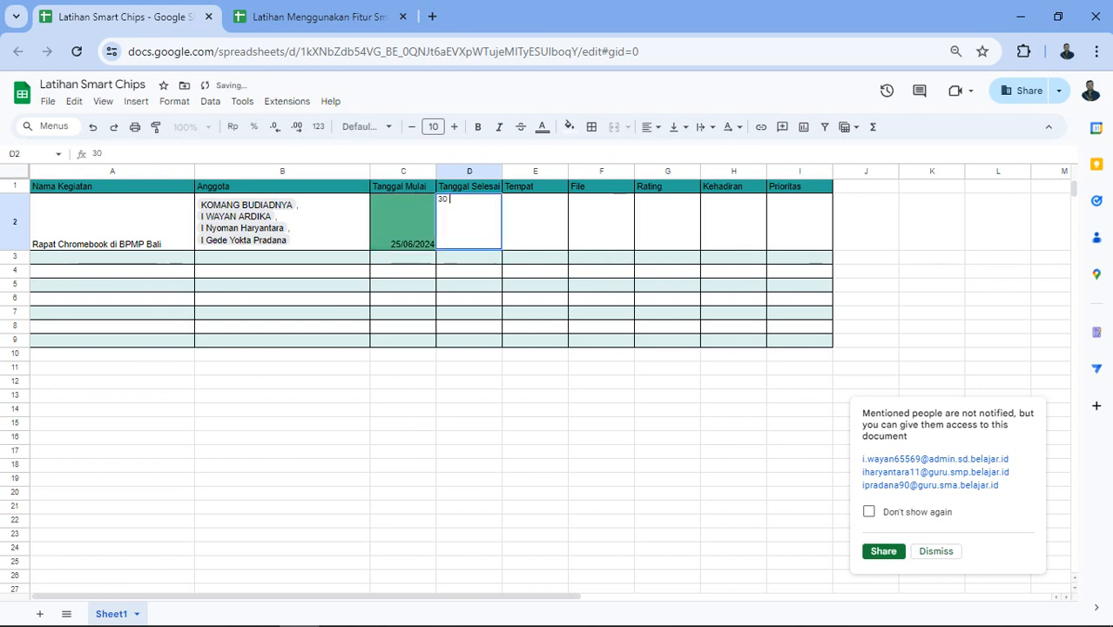
pyautogui.write('Juni 2024')
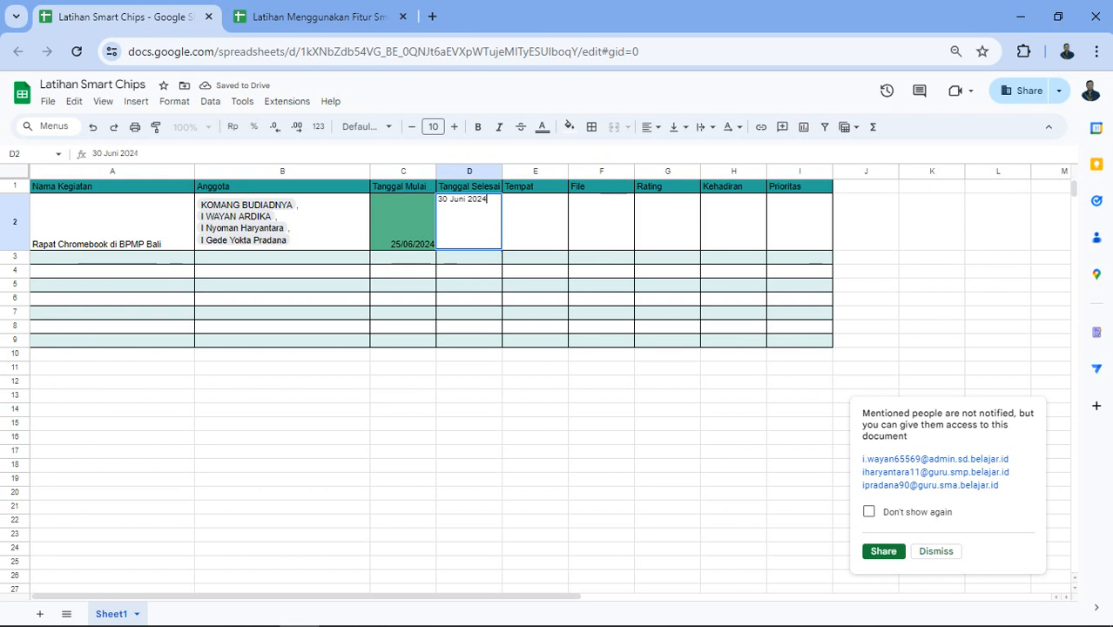
pyautogui.press('Tab')
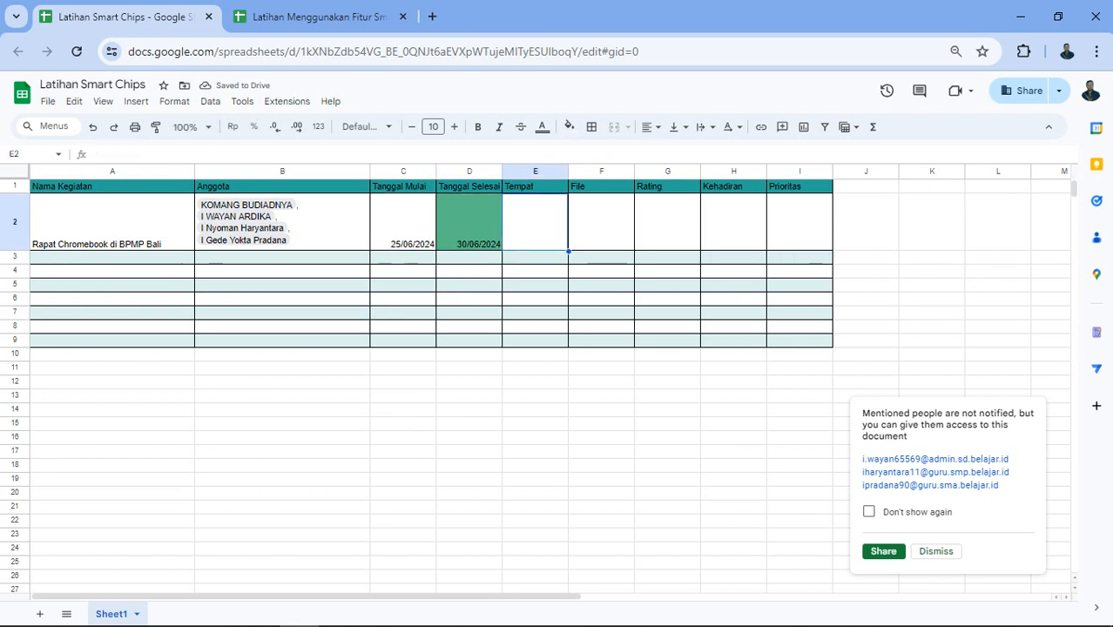
# Insert a Place smart chip in E2 by searching for BPMP Bali and accepting the suggested Balai Penjaminan Mutu Pendidikan location
pyautogui.click(136, 101)
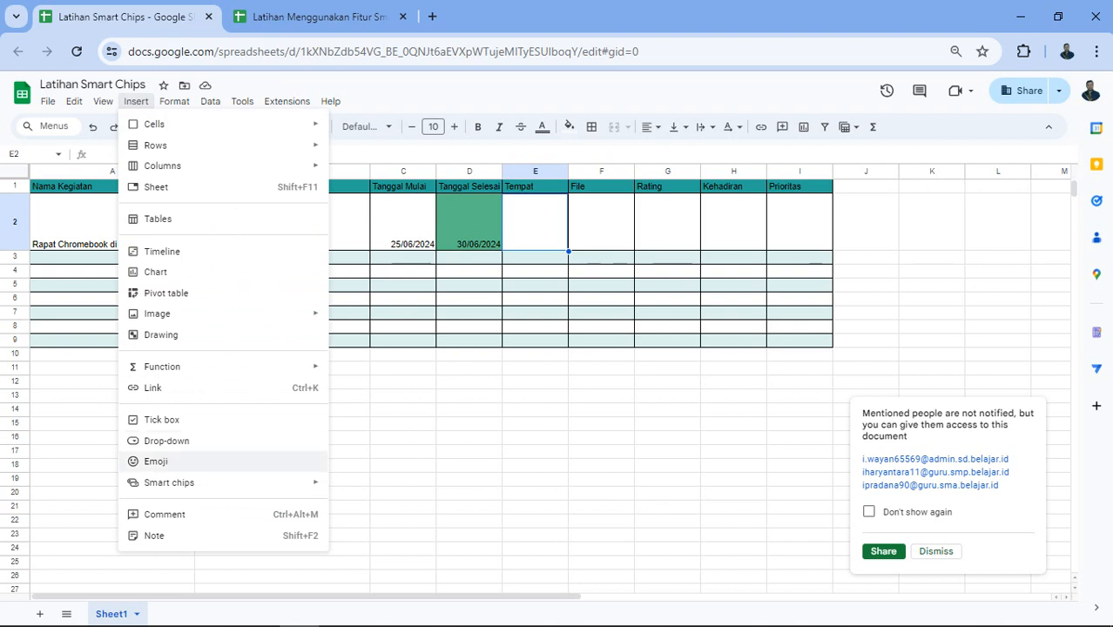
pyautogui.moveTo(169, 483)
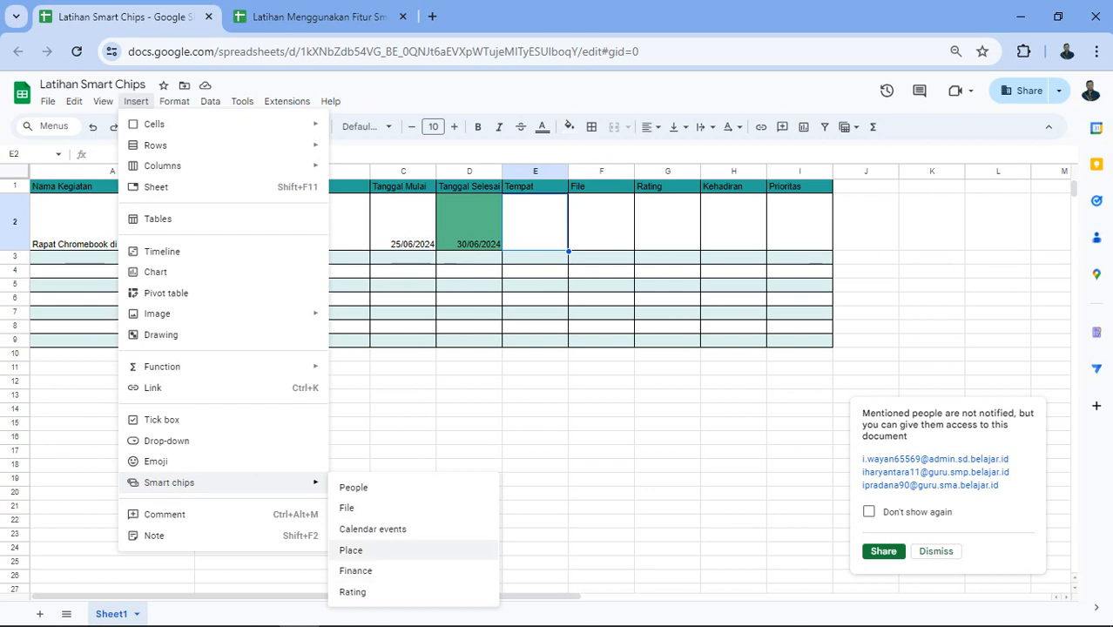
pyautogui.click(351, 550)
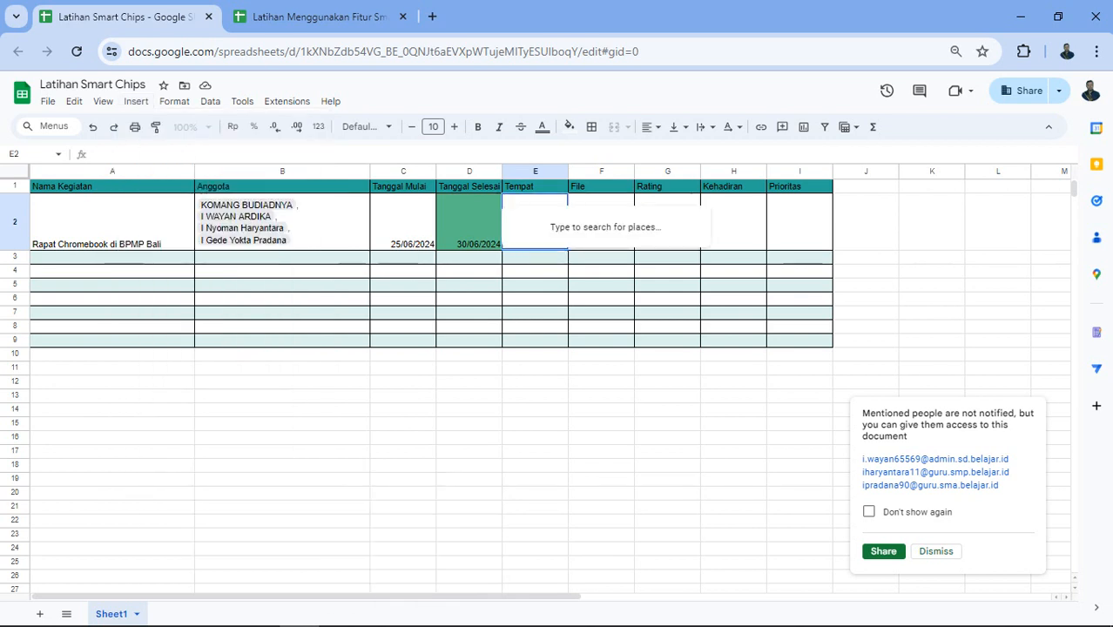
pyautogui.write('BPM')
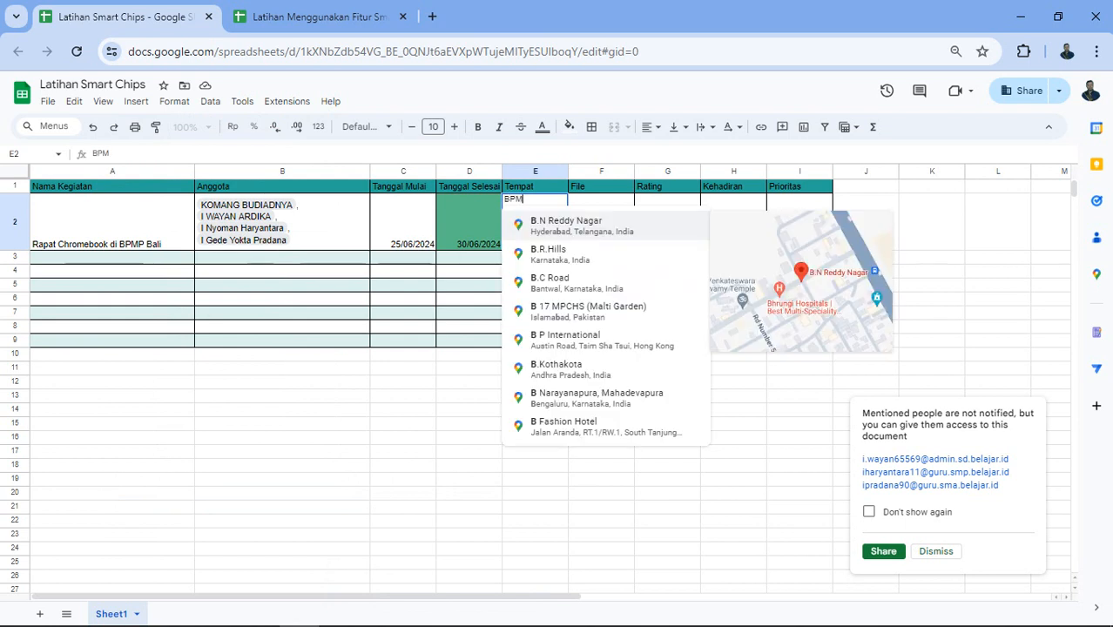
pyautogui.write('P Bali')
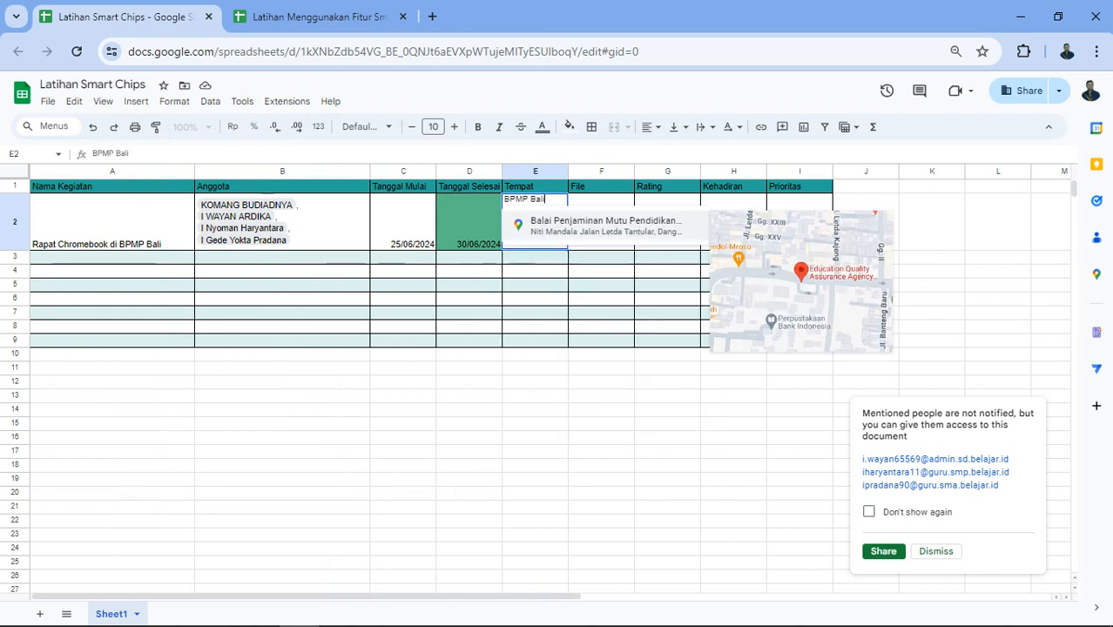
pyautogui.press('Return')
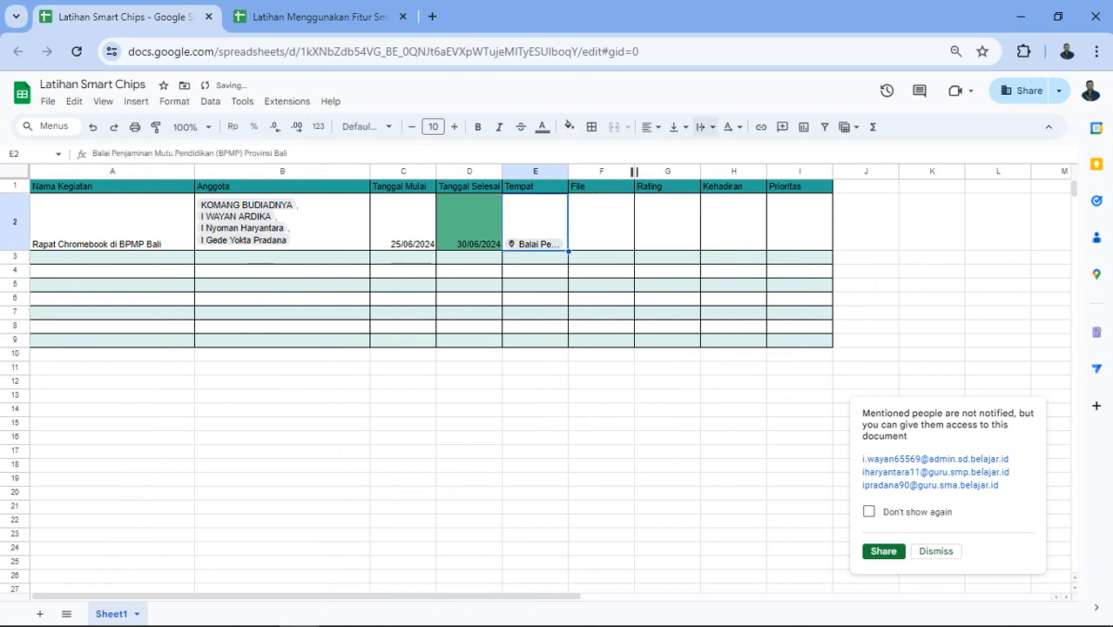
# Wrap and vertically middle-align the place chip in E2, and make row 2 tall enough to fit it
pyautogui.click(705, 127)
pyautogui.click(726, 152)
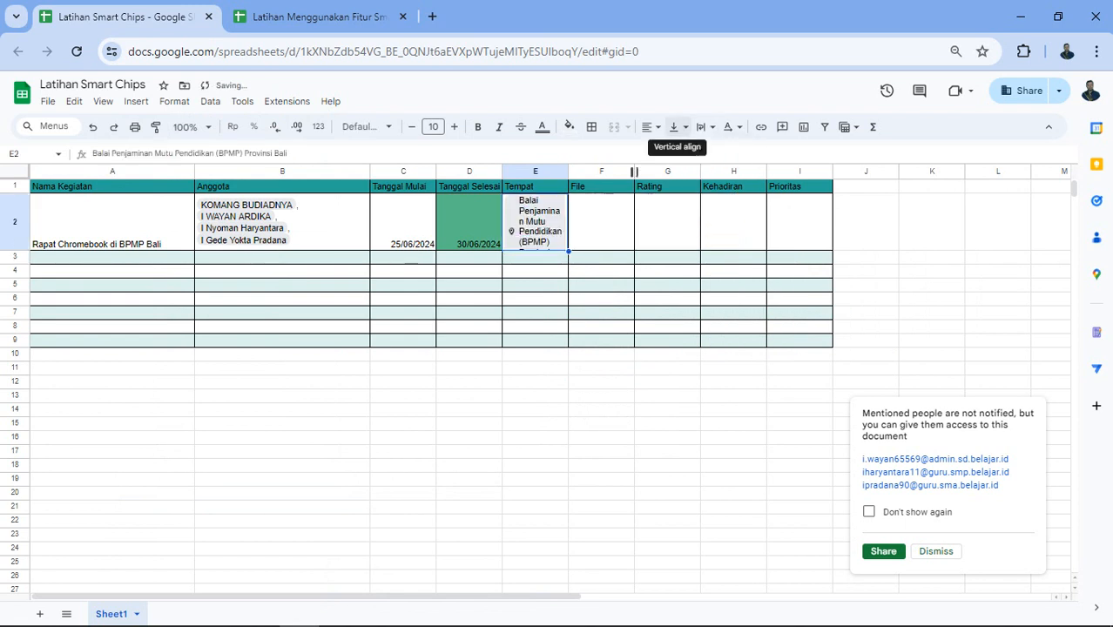
pyautogui.click(674, 127)
pyautogui.click(698, 155)
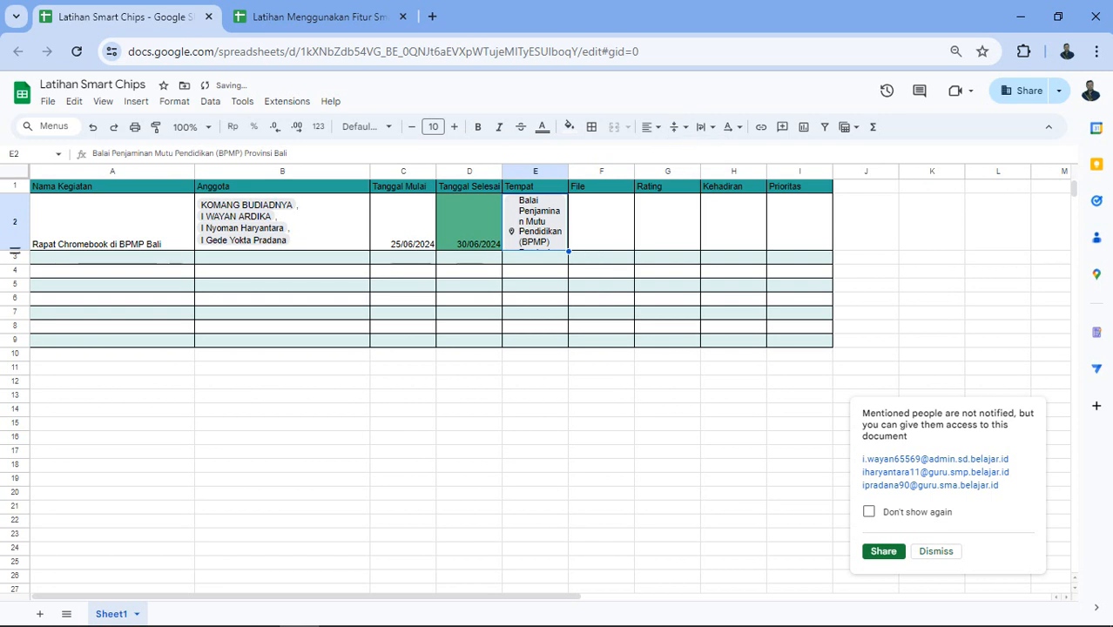
pyautogui.moveTo(15, 252); pyautogui.dragTo(15, 284)
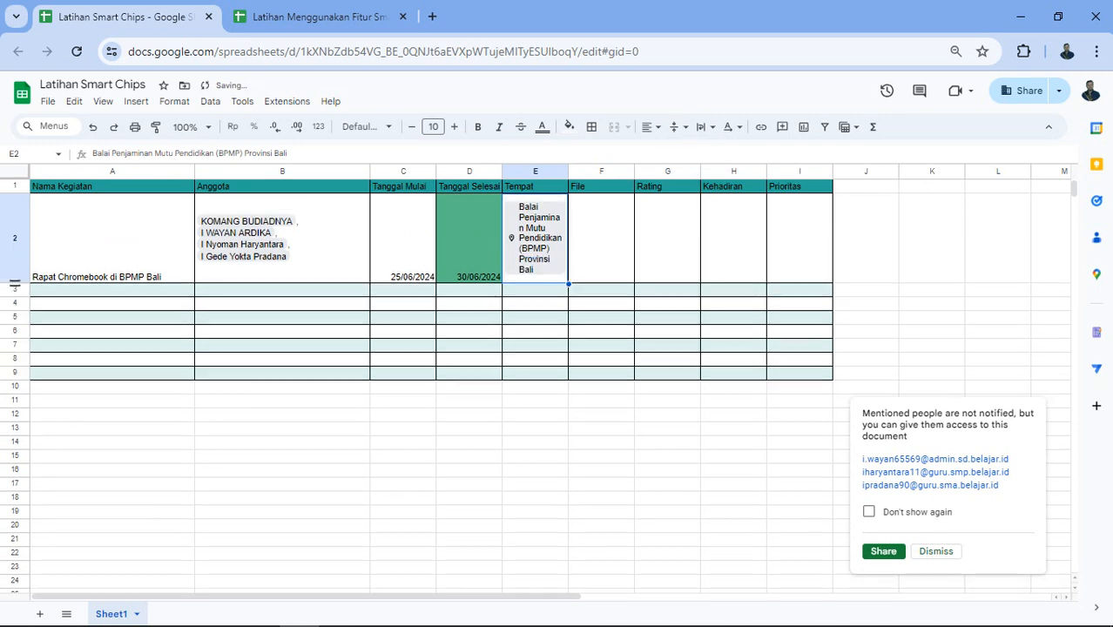
# Examine the @ suggestion list in E3 and the available smart chip types for a Place option, clearing the trial @ entry
pyautogui.moveTo(536, 239)
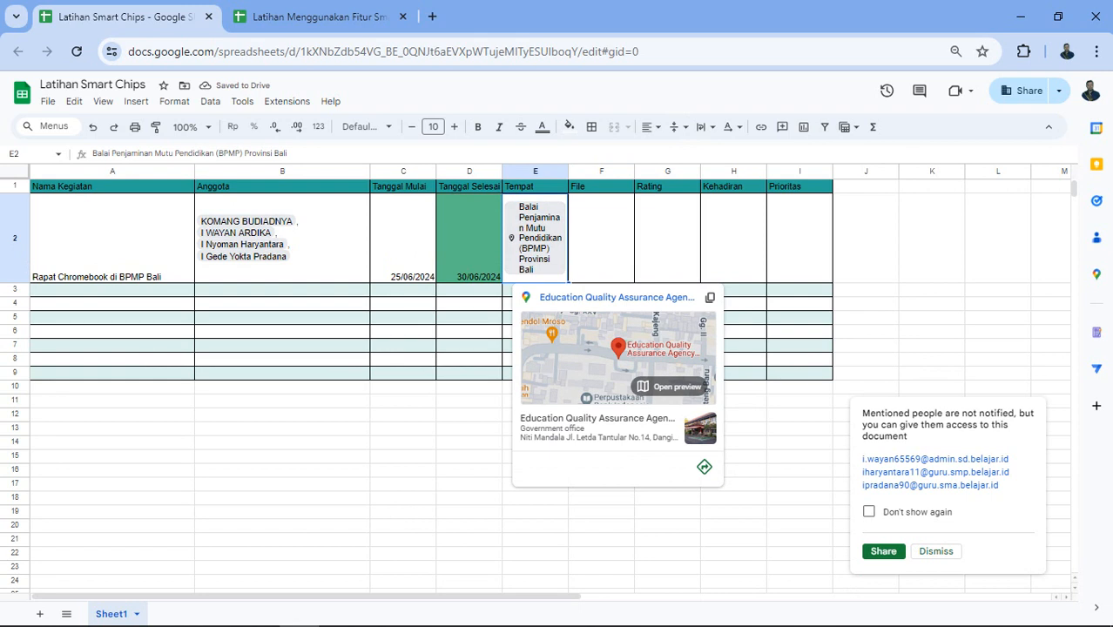
pyautogui.click(509, 290)
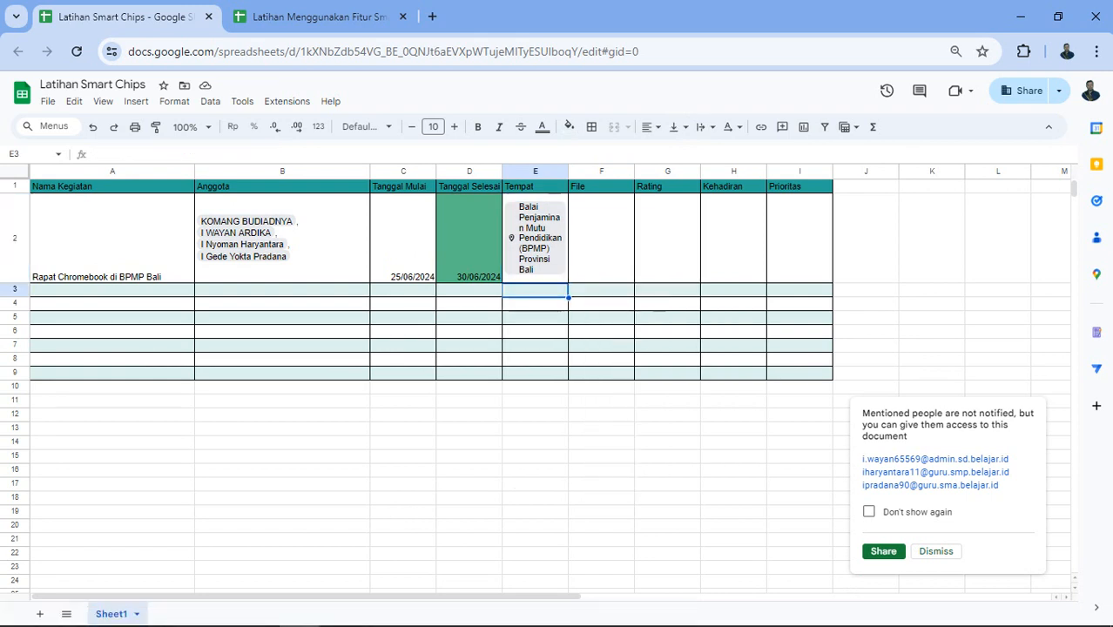
pyautogui.write('@')
pyautogui.scroll(-1, 601, 367)
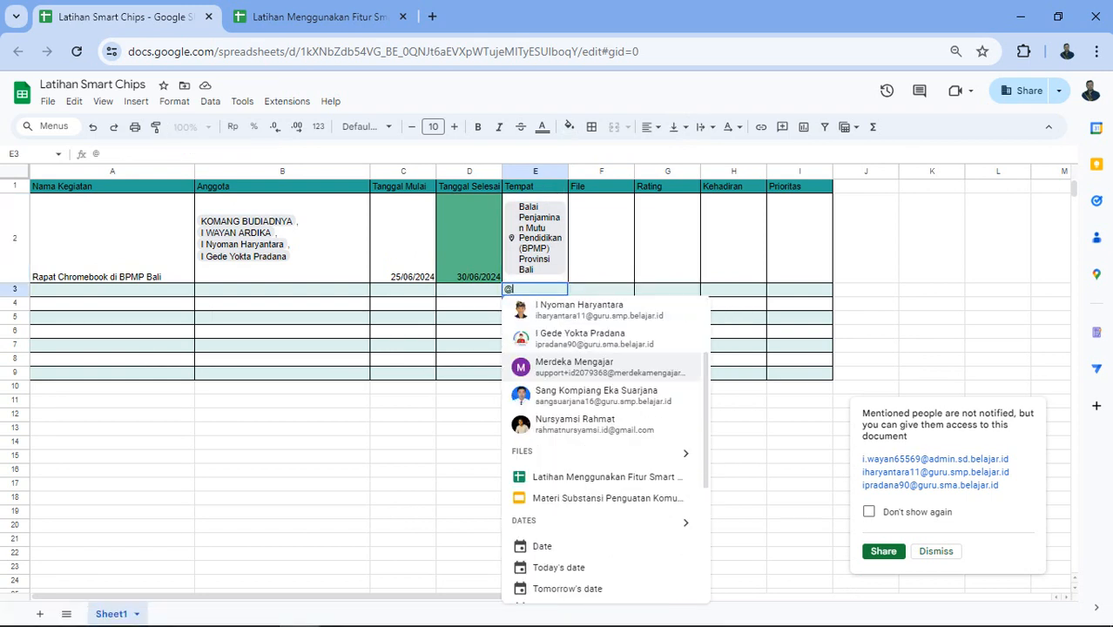
pyautogui.scroll(-5, 601, 367)
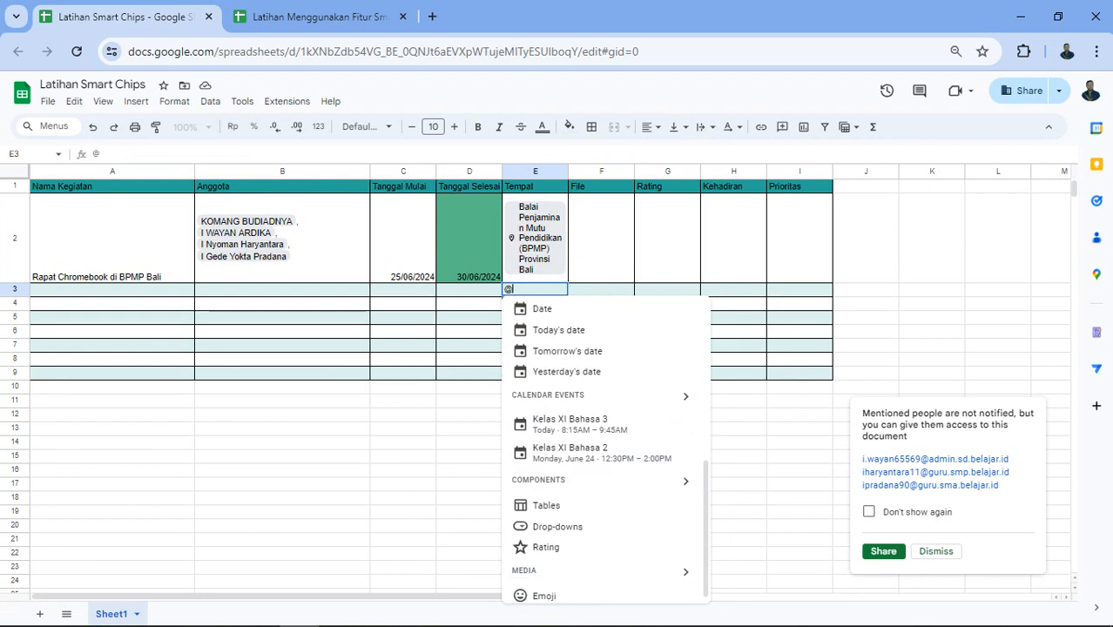
pyautogui.scroll(3, 601, 462)
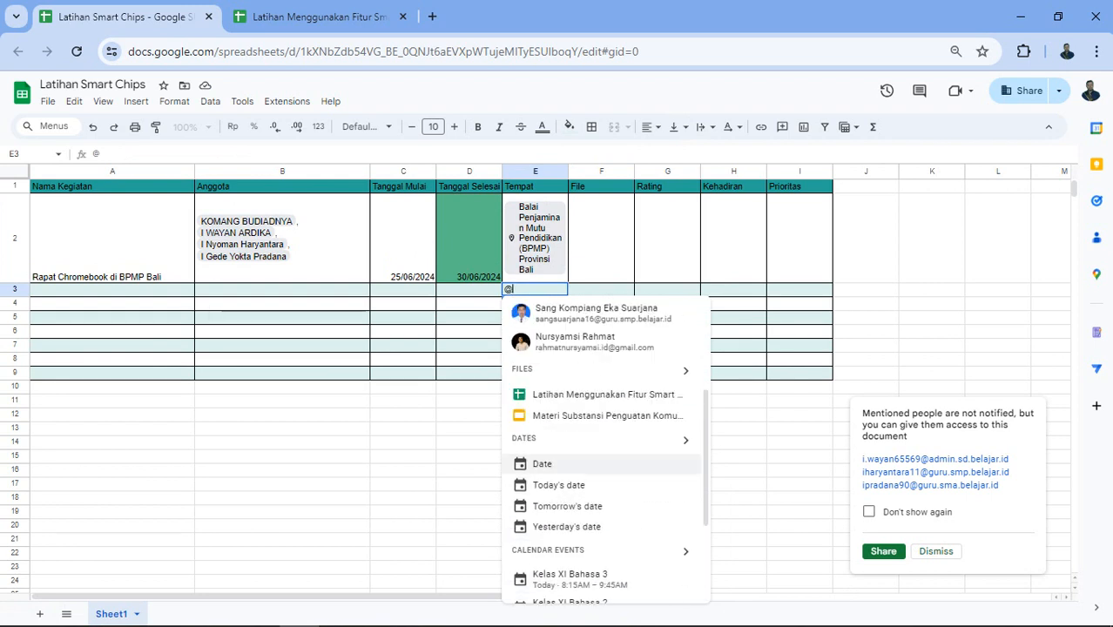
pyautogui.scroll(-2, 602, 488)
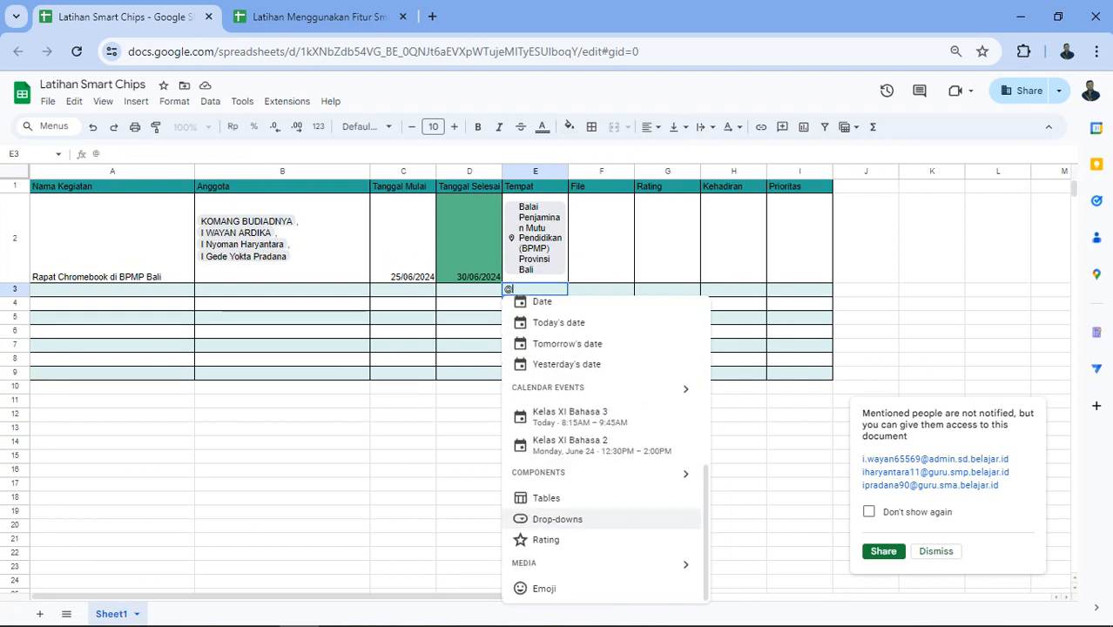
pyautogui.click(470, 471)
pyautogui.click(535, 291)
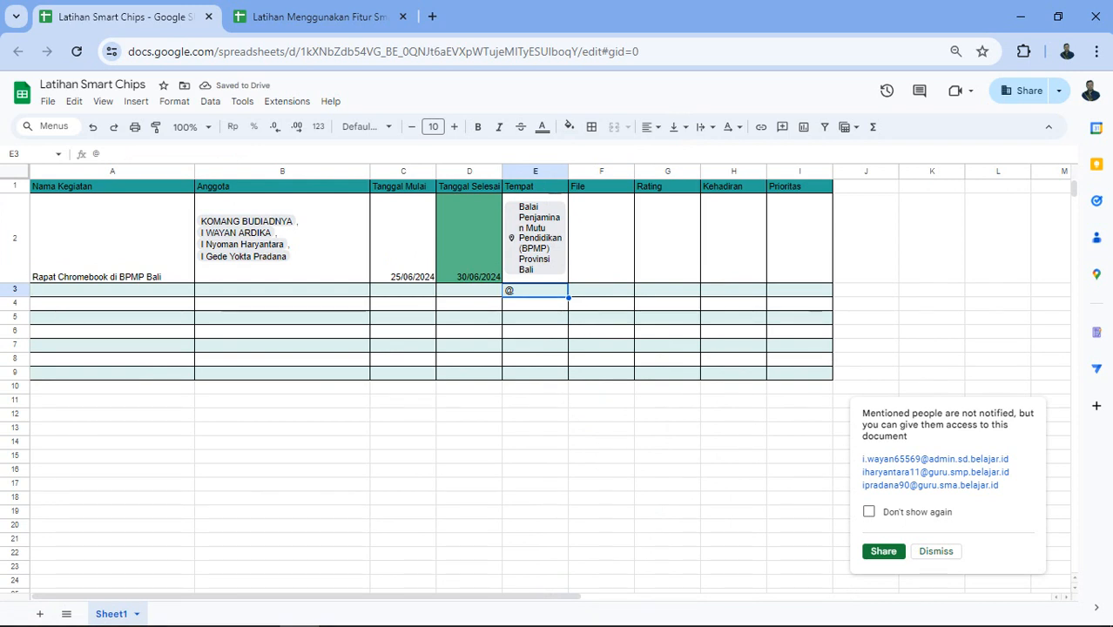
pyautogui.press('Delete')
pyautogui.click(136, 102)
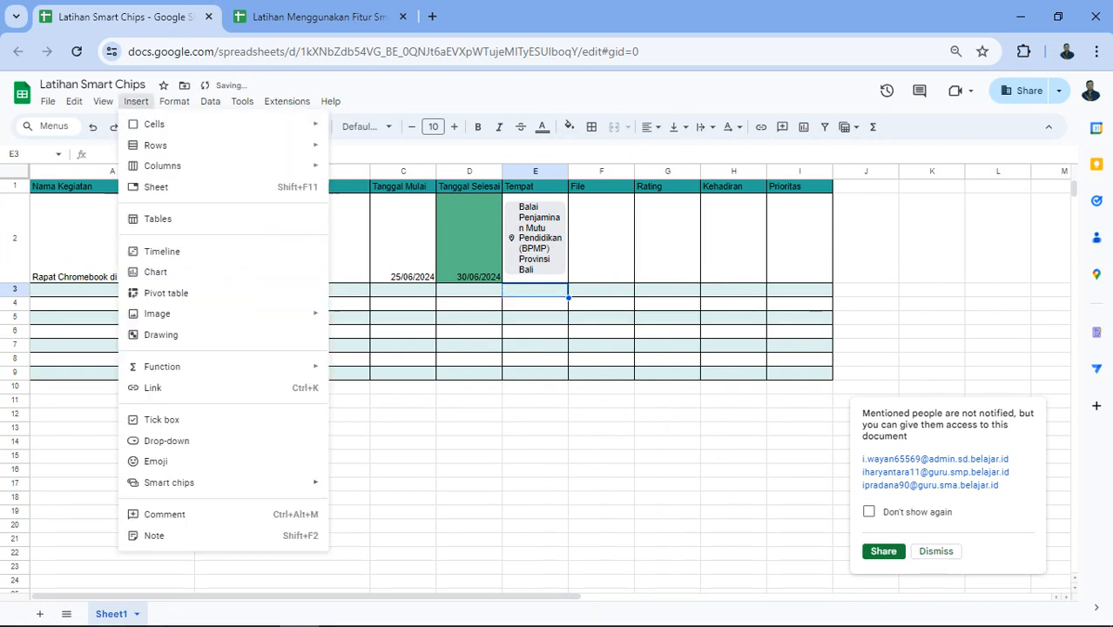
pyautogui.moveTo(210, 483)
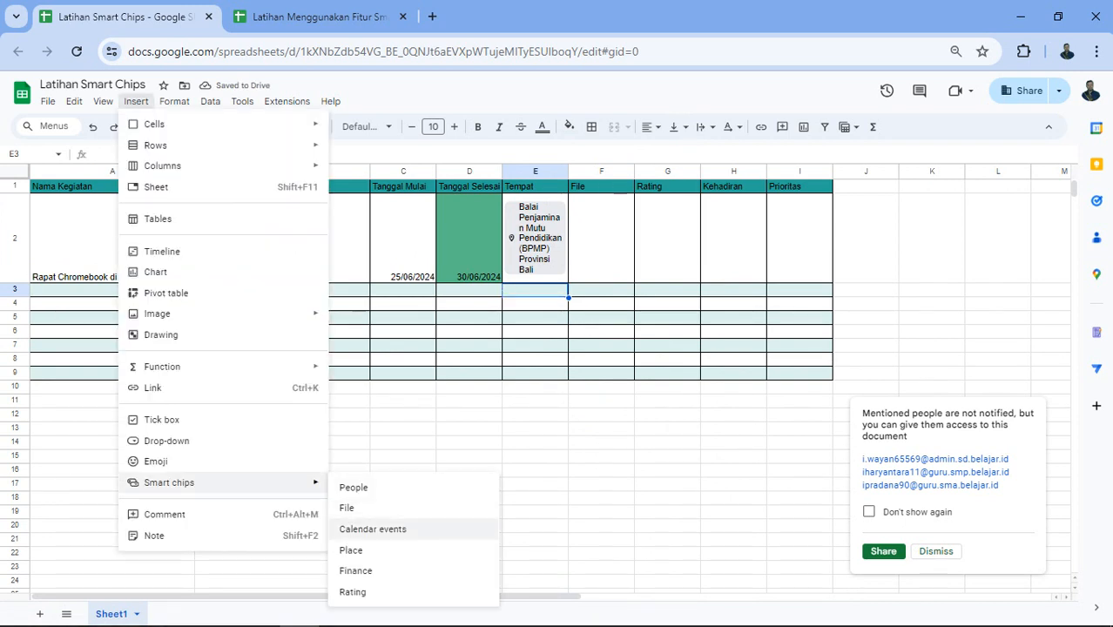
pyautogui.click(601, 498)
# Examine the files offered for F2 in the @ suggestions and in the File smart chip list, clearing the trial @ entry
pyautogui.click(601, 239)
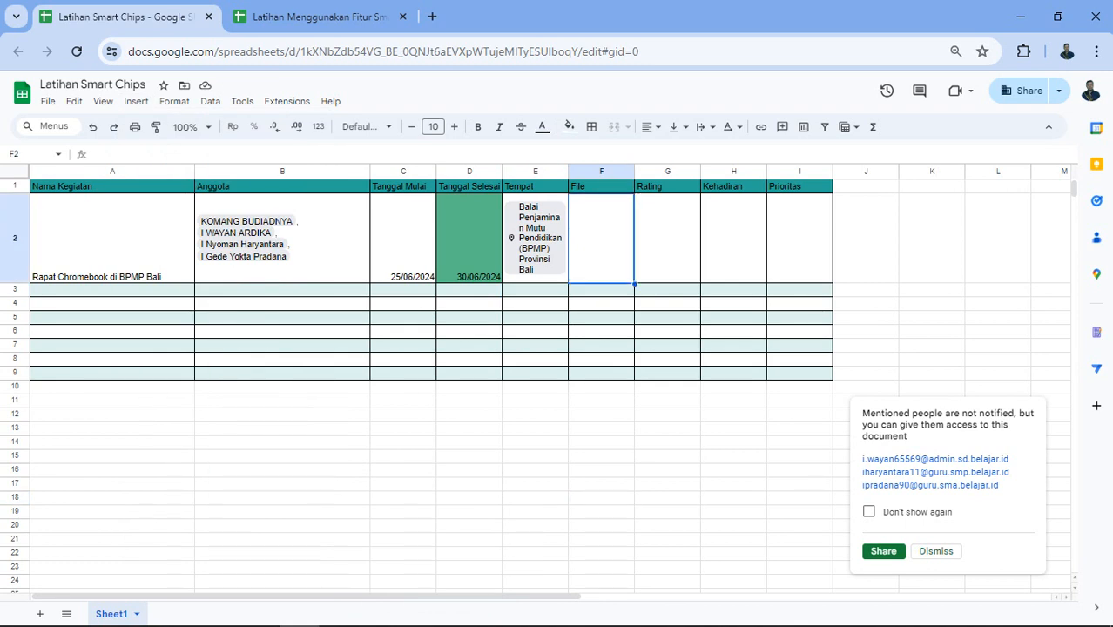
pyautogui.write('@')
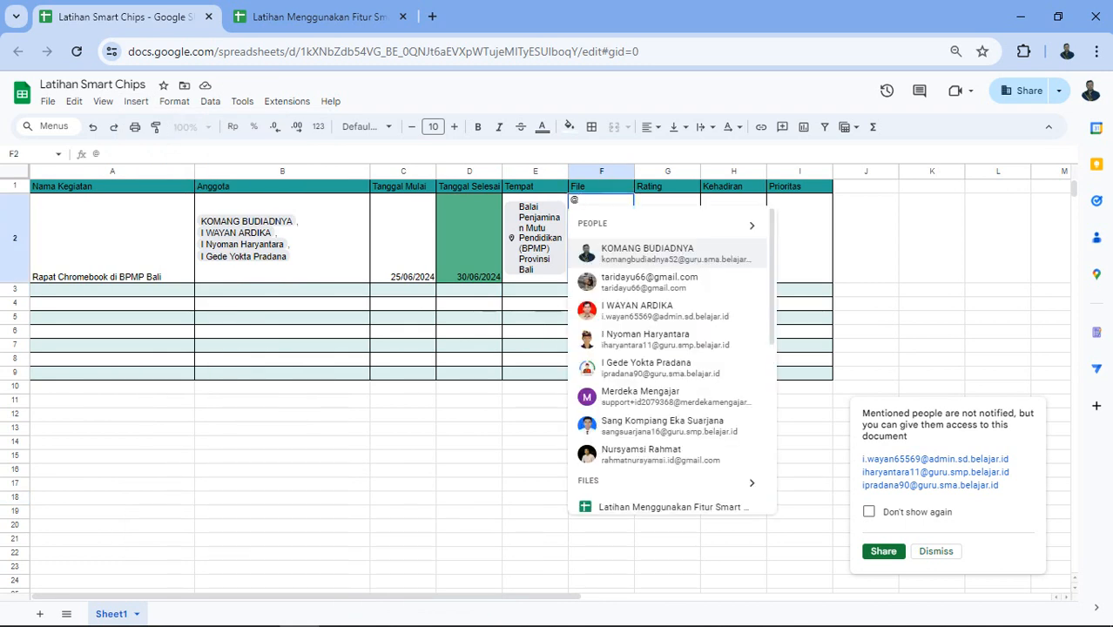
pyautogui.press('Down')
pyautogui.press('Down')
pyautogui.press('Down')
pyautogui.press('Down')
pyautogui.press('Down')
pyautogui.press('Down')
pyautogui.press('Down')
pyautogui.press('Down')
pyautogui.press('Down')
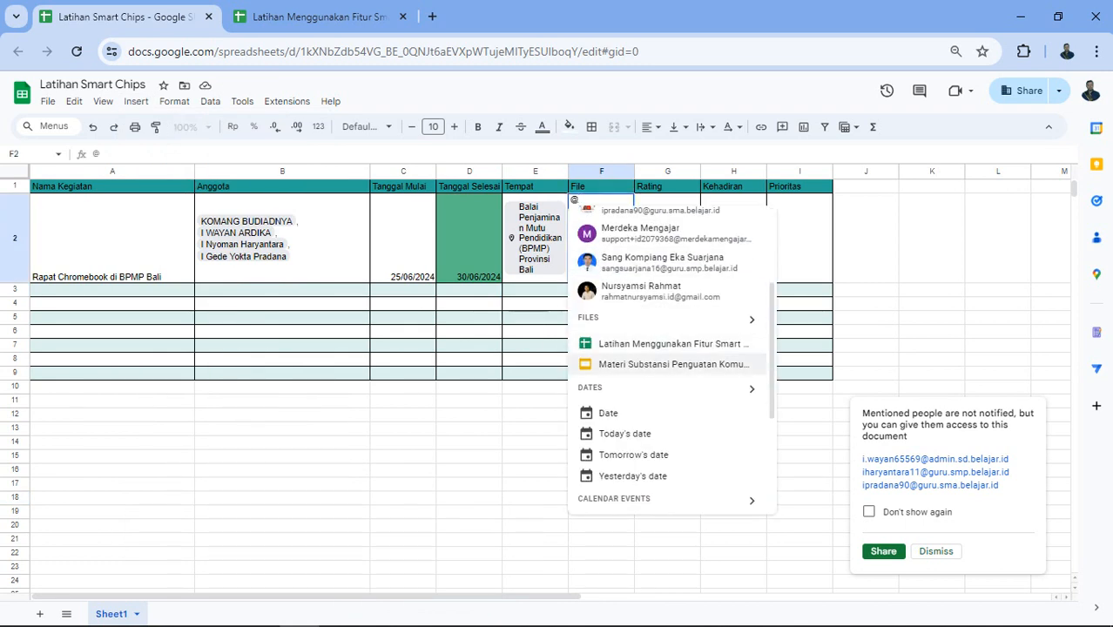
pyautogui.press('BackSpace')
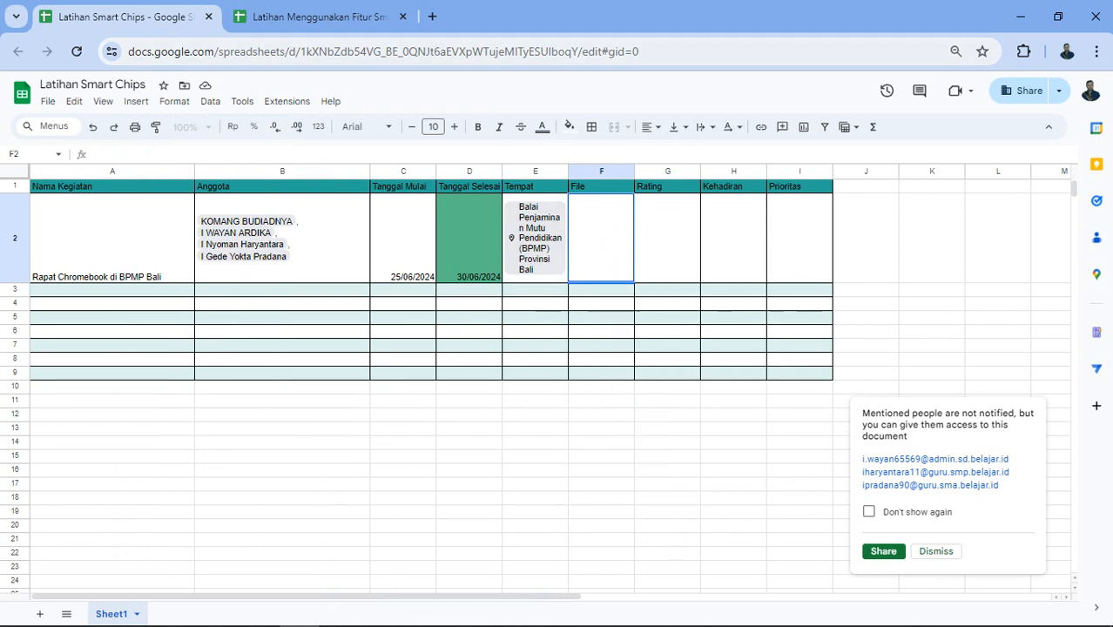
pyautogui.click(136, 101)
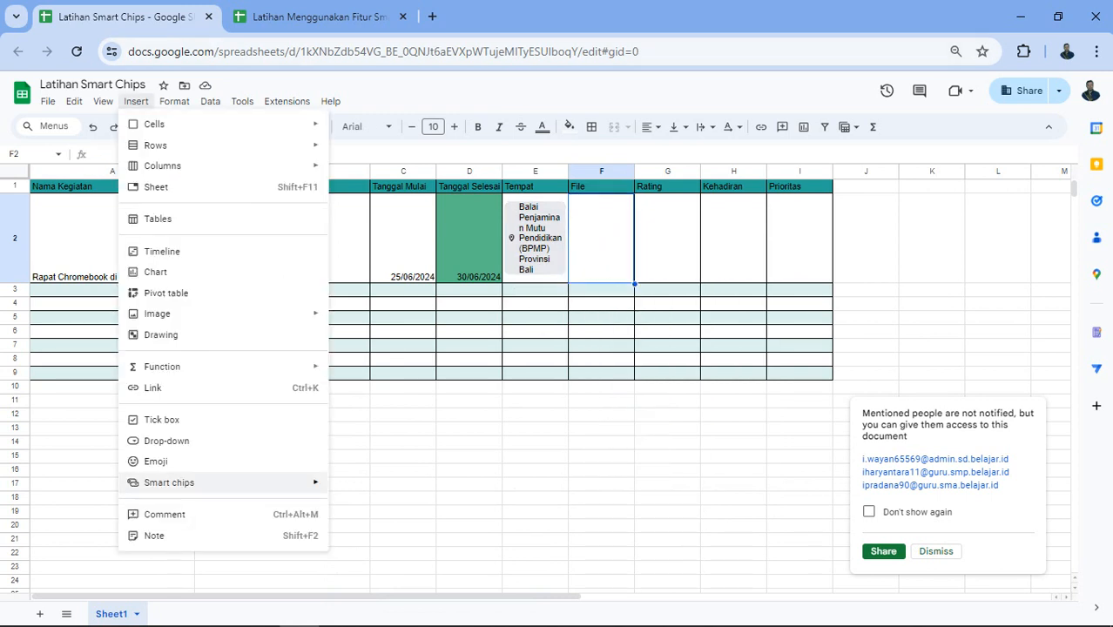
pyautogui.click(349, 508)
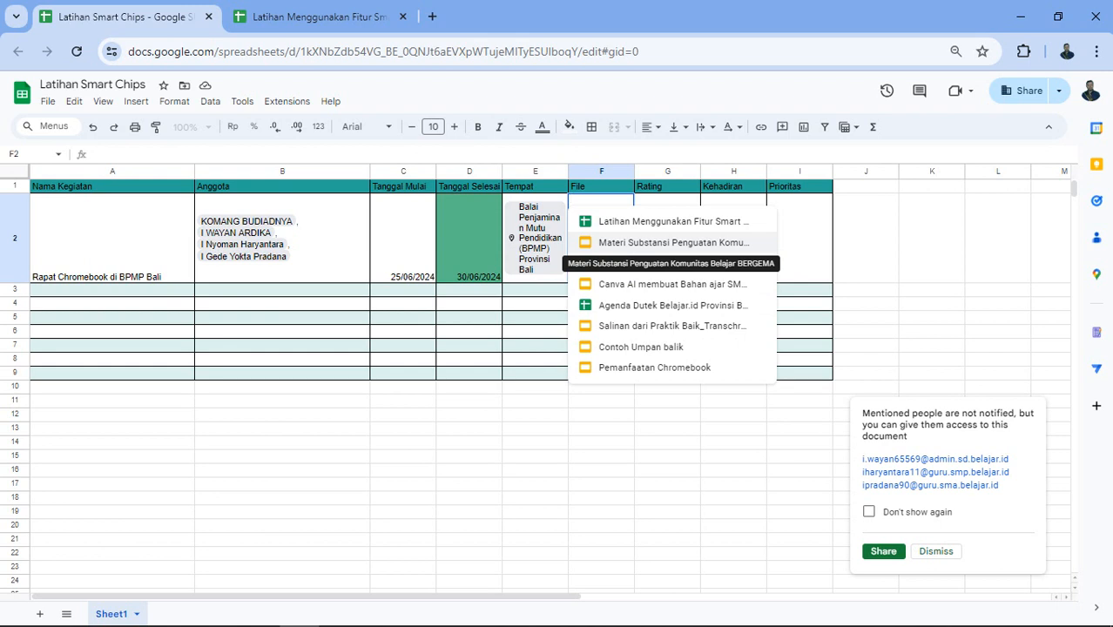
# Copy the sharing link of the Praktik Baik_Transchromer_Tim IT Support Google dan Akun Belajar.id presentation from a new browser tab, returning to the spreadsheet
pyautogui.click(432, 16)
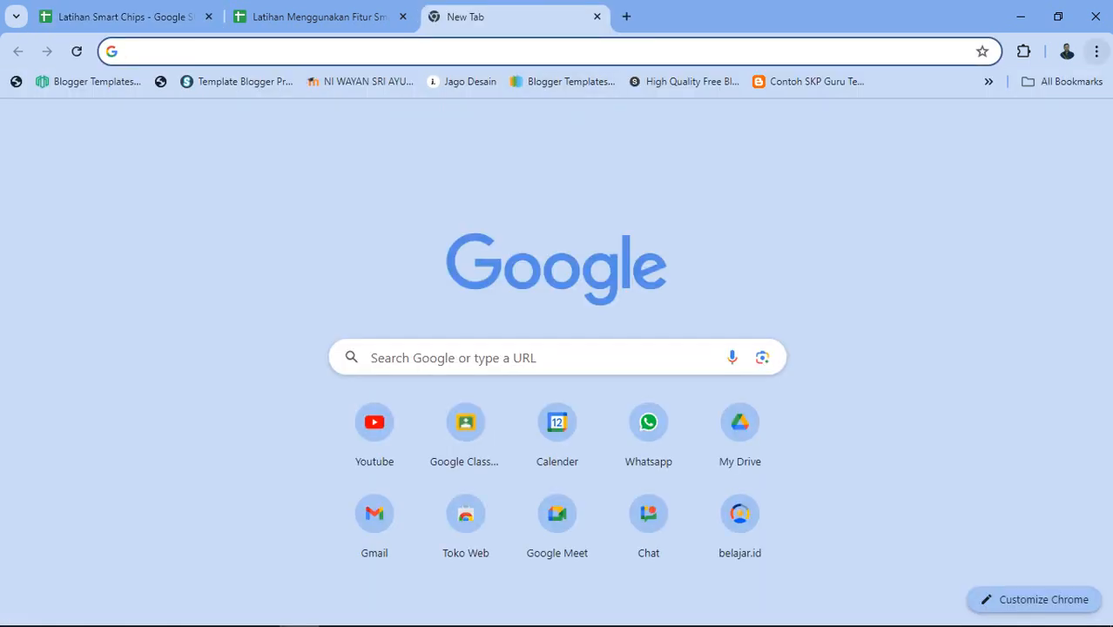
pyautogui.hotkey('ctrl', 'l')
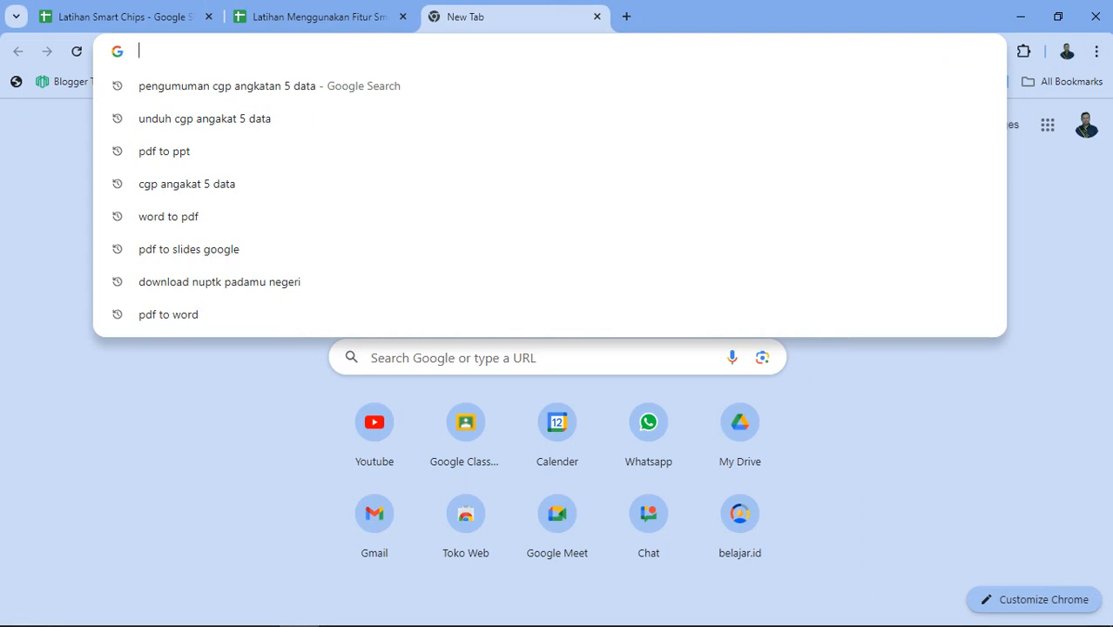
pyautogui.write('google s')
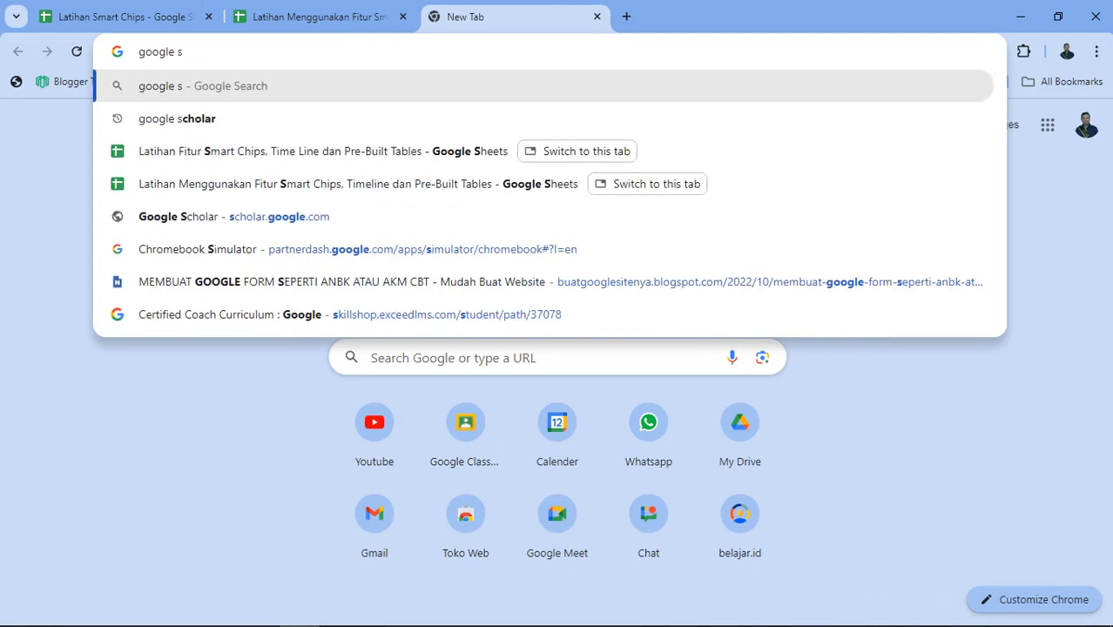
pyautogui.write('lid')
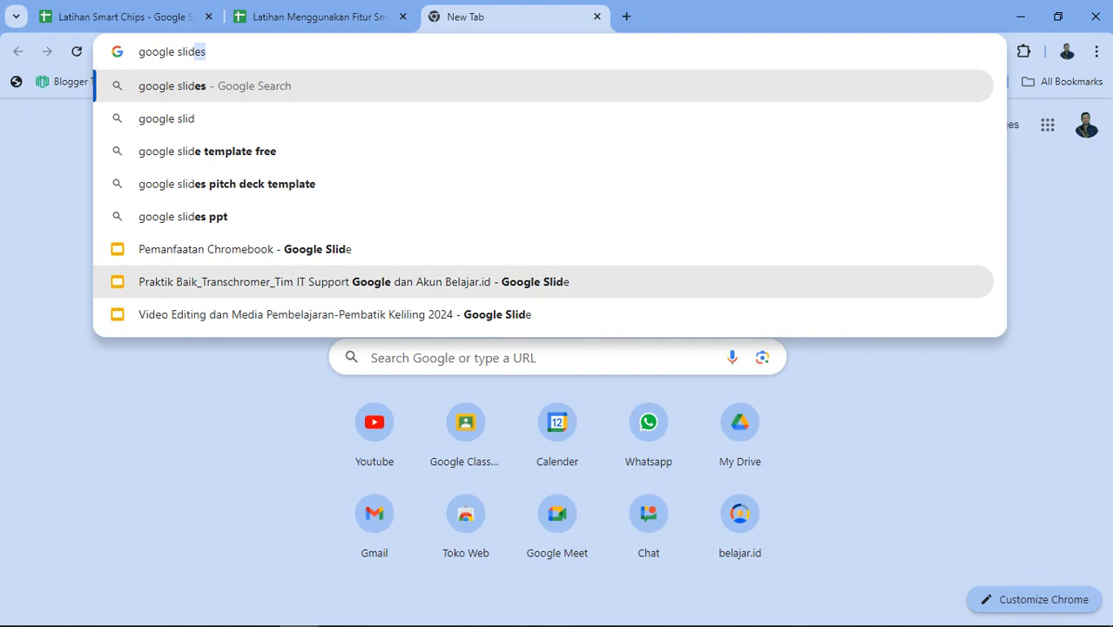
pyautogui.click(348, 282)
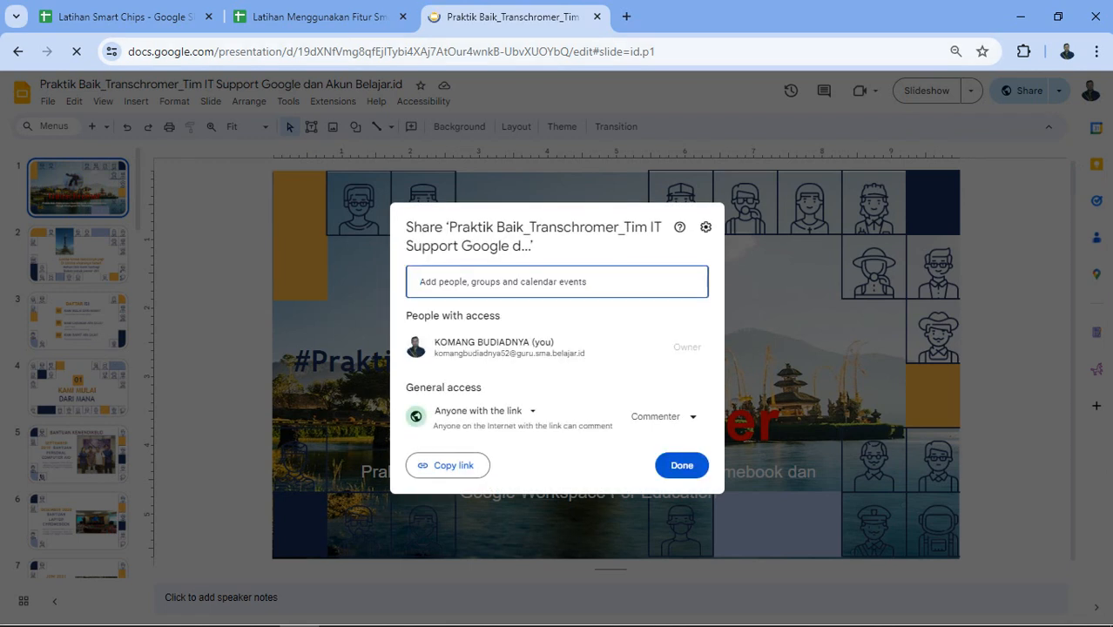
pyautogui.click(448, 465)
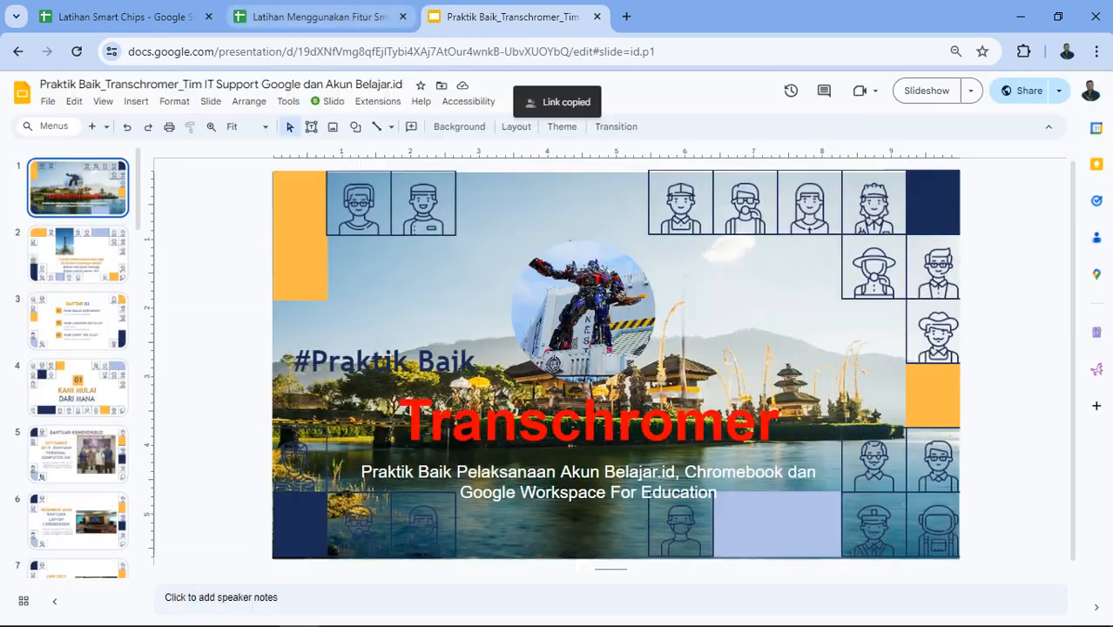
pyautogui.click(596, 17)
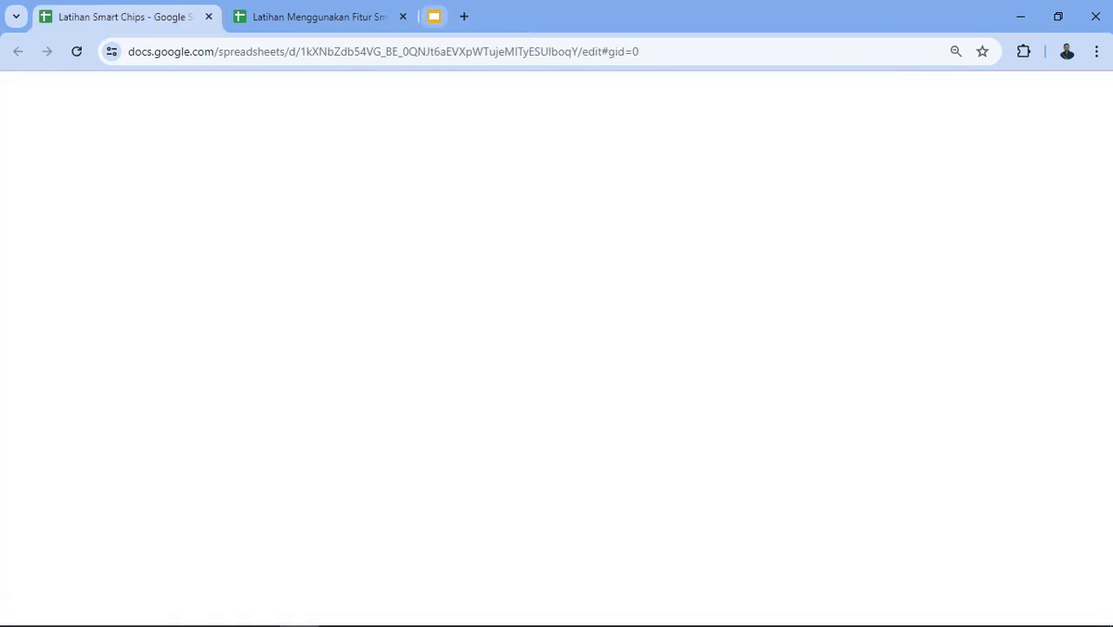
pyautogui.press('Escape')
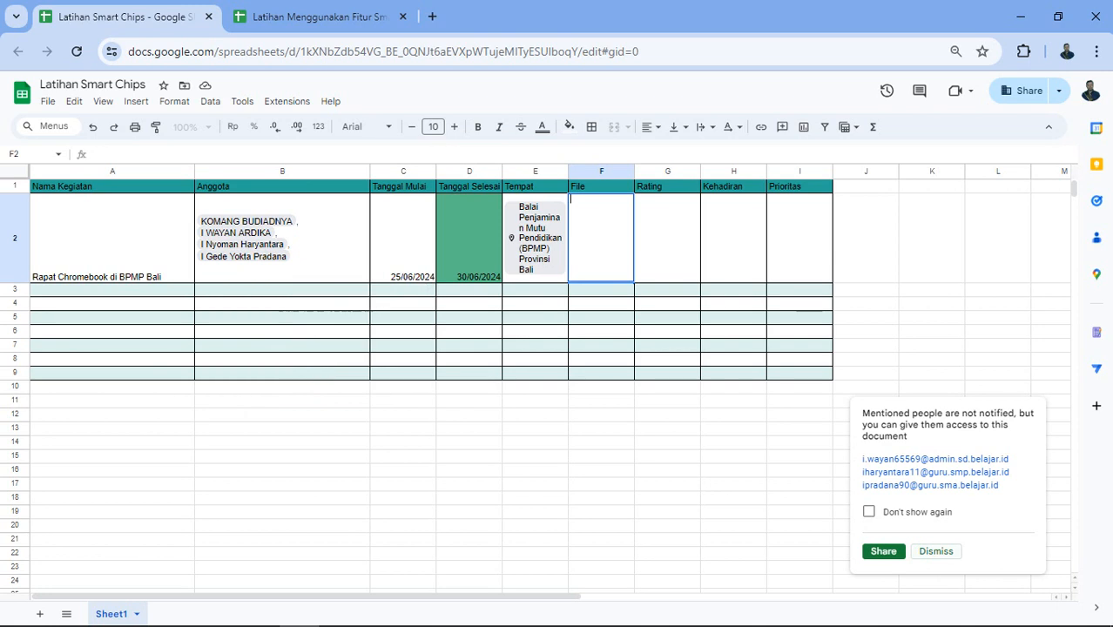
# Give the people mentioned in the Anggota column access to the spreadsheet through the sharing notice
pyautogui.click(883, 550)
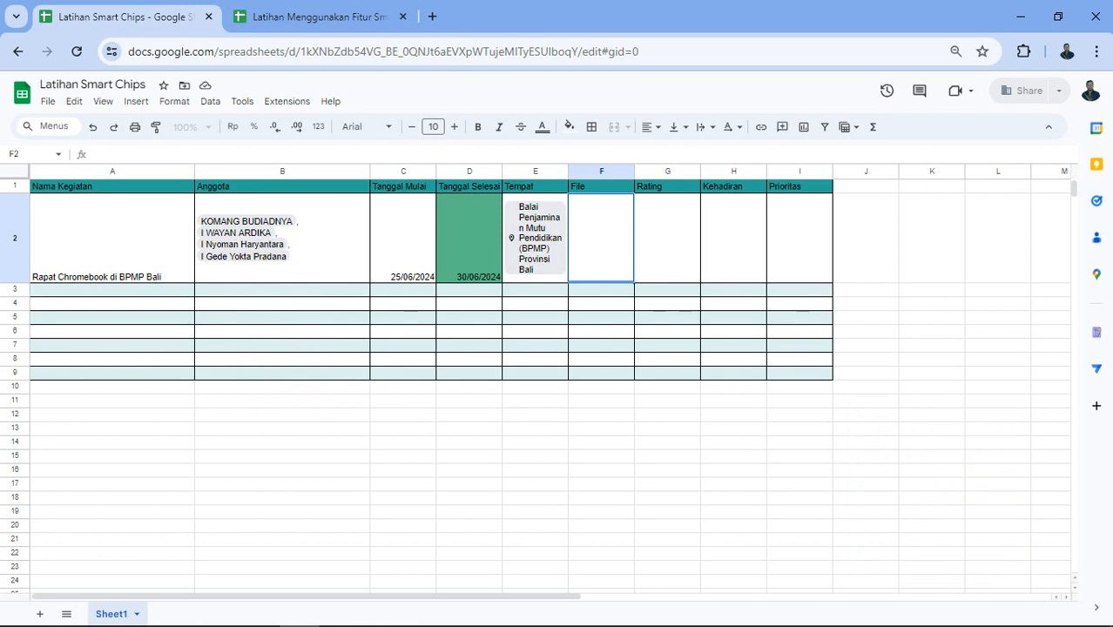
pyautogui.click(602, 415)
pyautogui.click(601, 238)
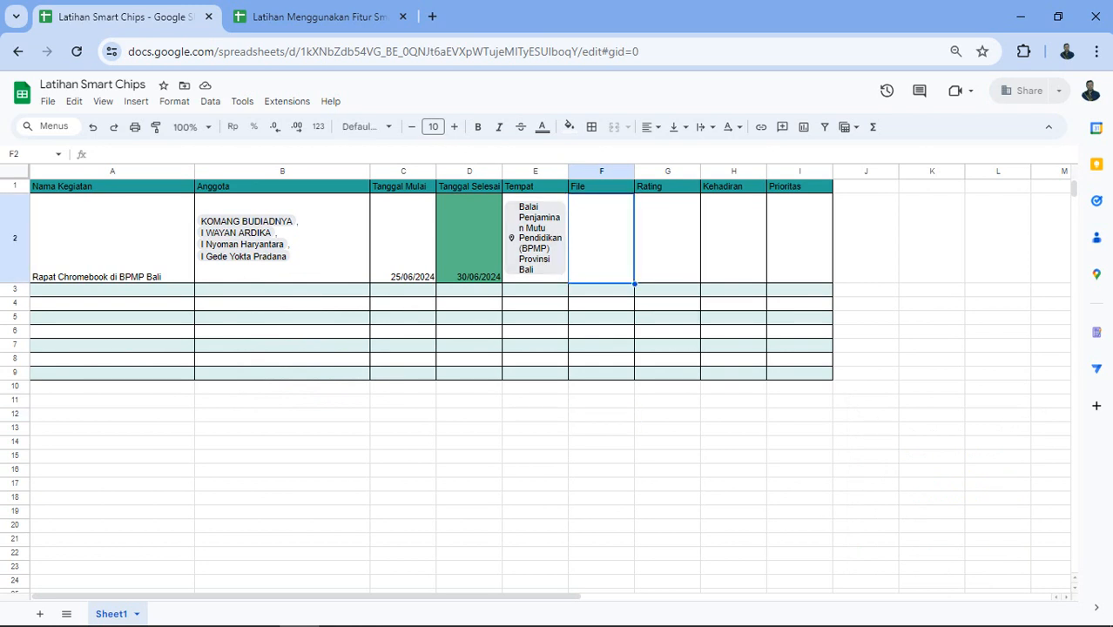
# Paste the copied presentation link into F2 and convert the URL to a file chip
pyautogui.doubleClick(601, 239)
pyautogui.click(93, 154)
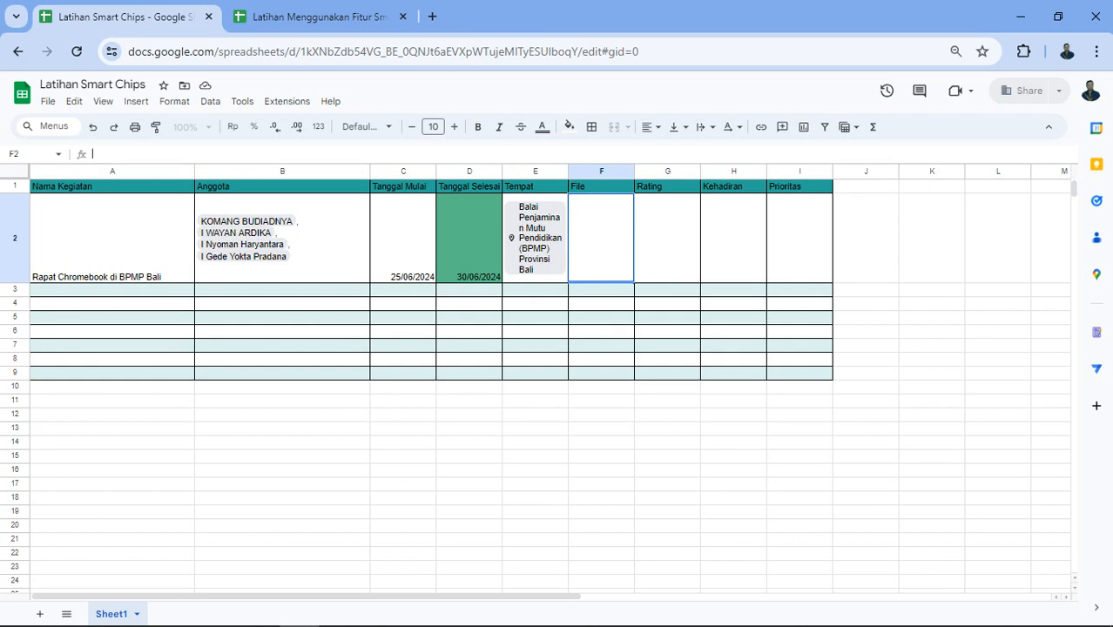
pyautogui.hotkey('ctrl', 'v')
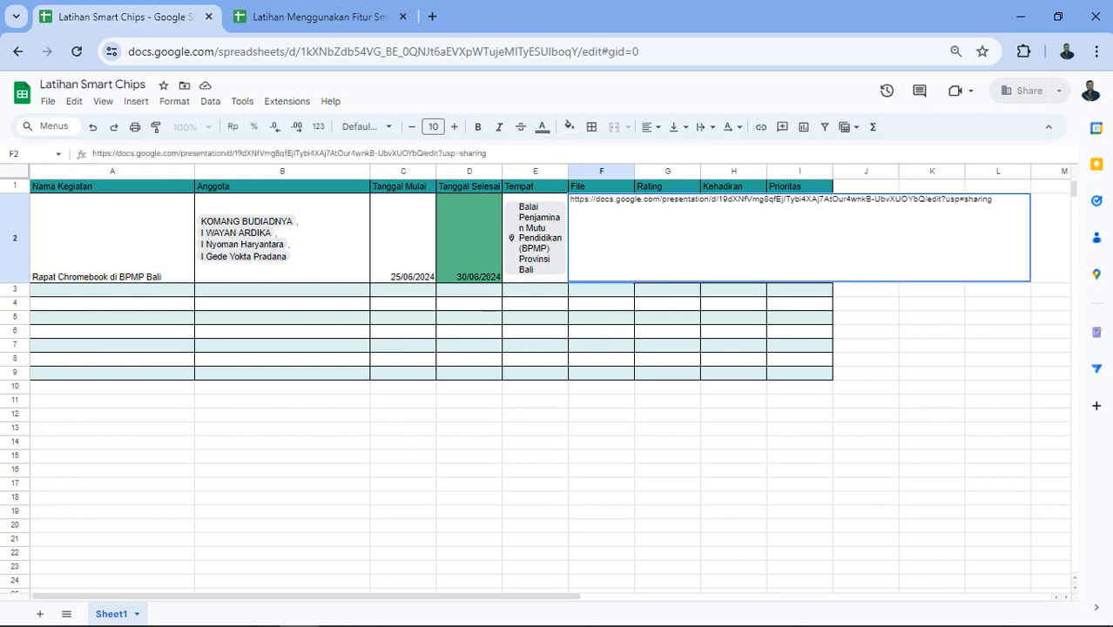
pyautogui.press('Return')
pyautogui.click(601, 455)
pyautogui.click(601, 238)
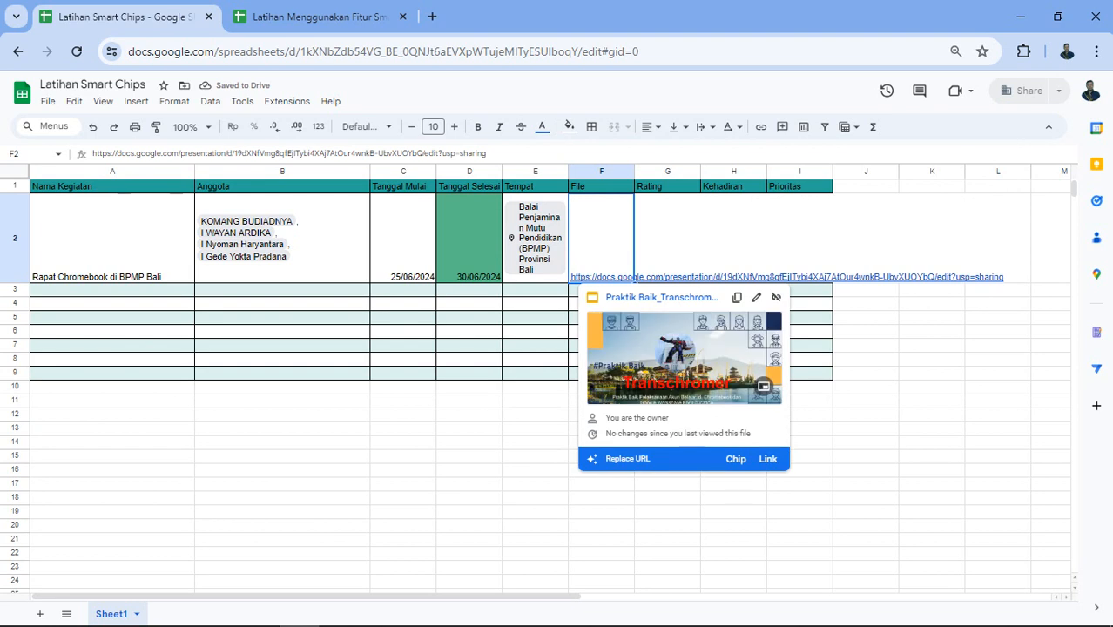
pyautogui.click(736, 458)
pyautogui.moveTo(601, 253)
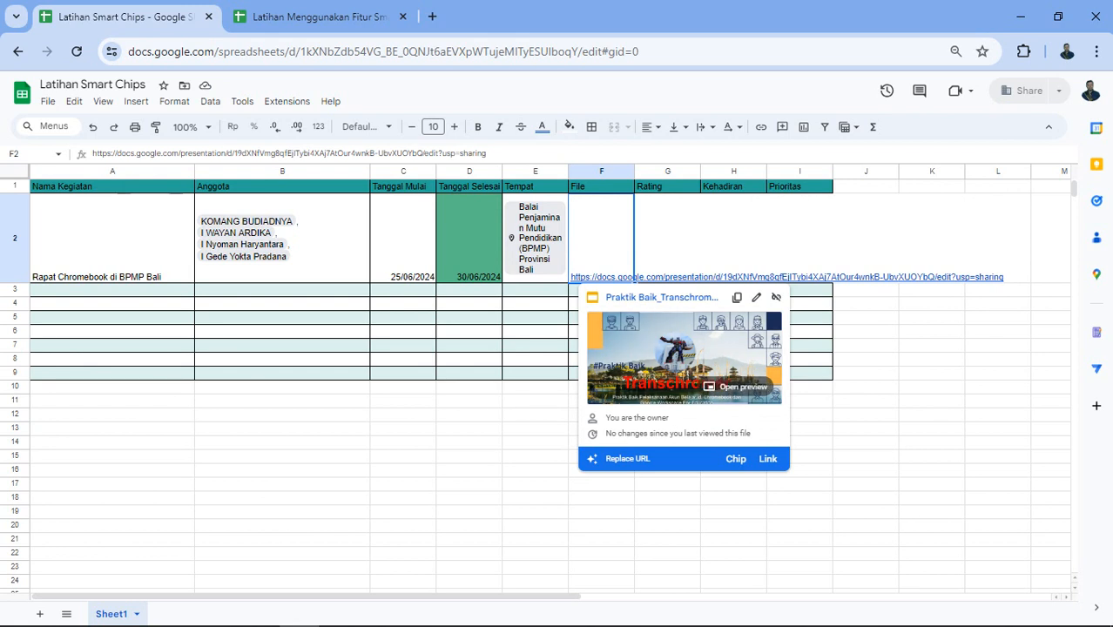
pyautogui.click(736, 458)
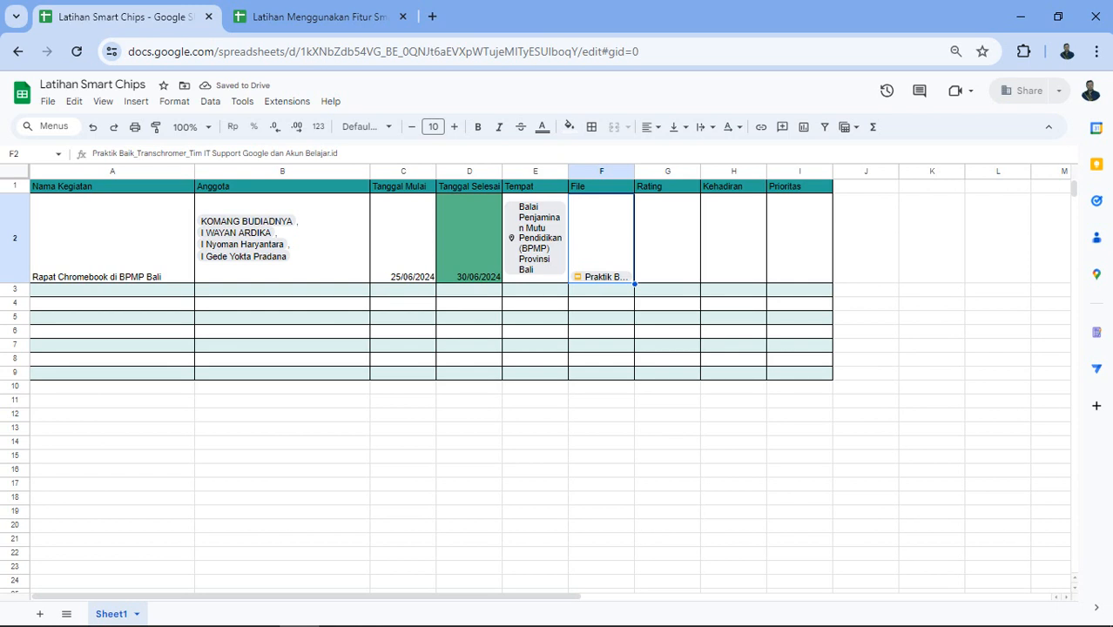
# Wrap and vertically middle-align the file chip in F2, and widen column F slightly
pyautogui.click(705, 127)
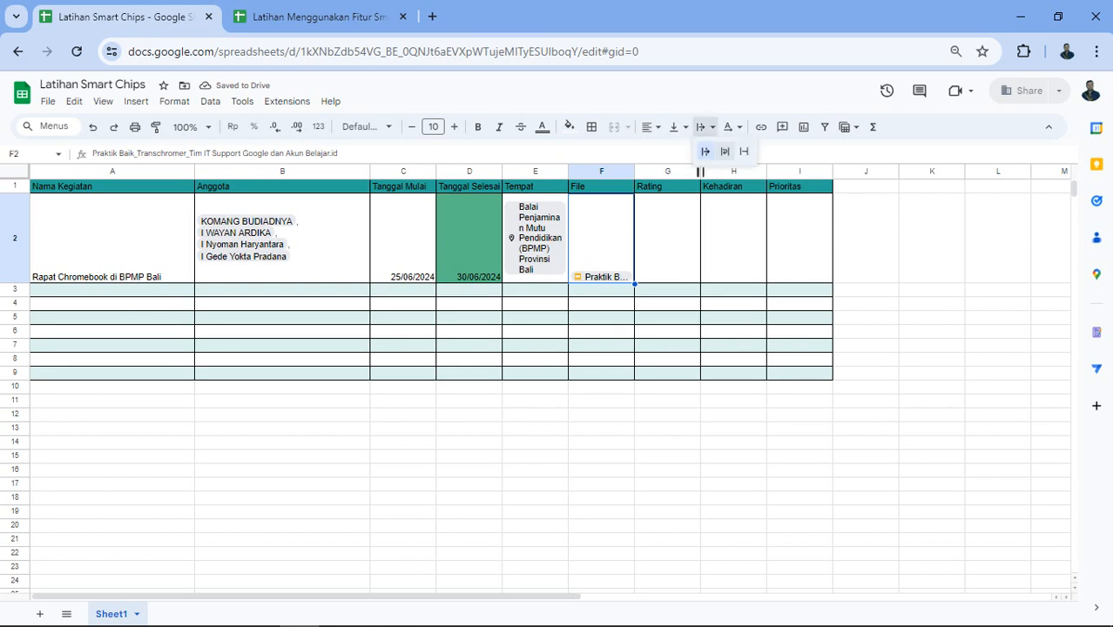
pyautogui.click(724, 152)
pyautogui.click(674, 127)
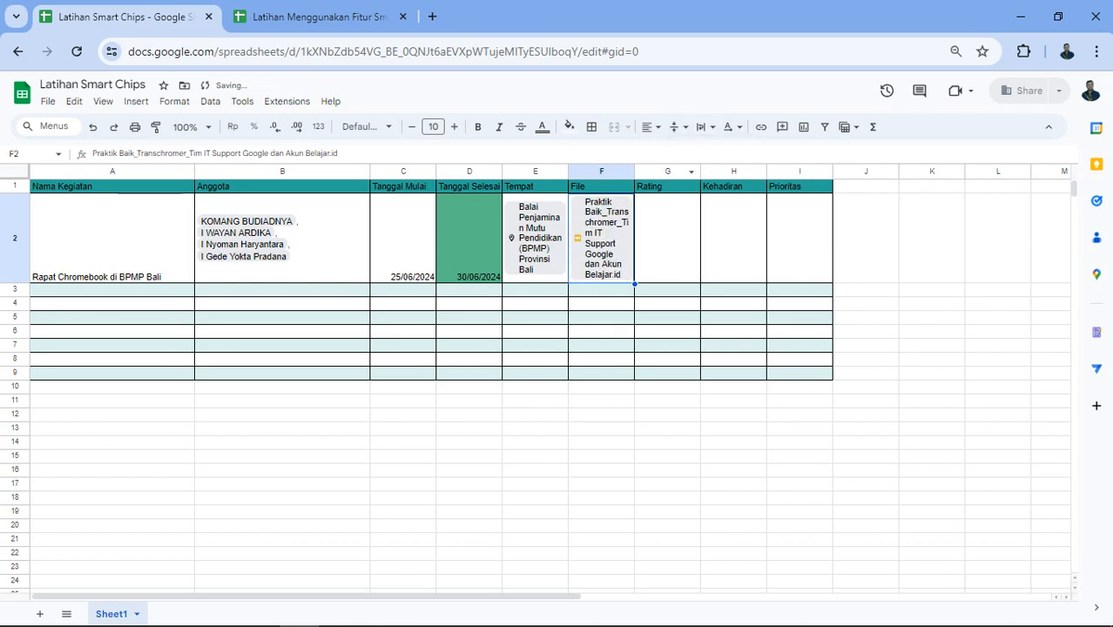
pyautogui.click(679, 152)
pyautogui.moveTo(636, 171); pyautogui.dragTo(658, 171)
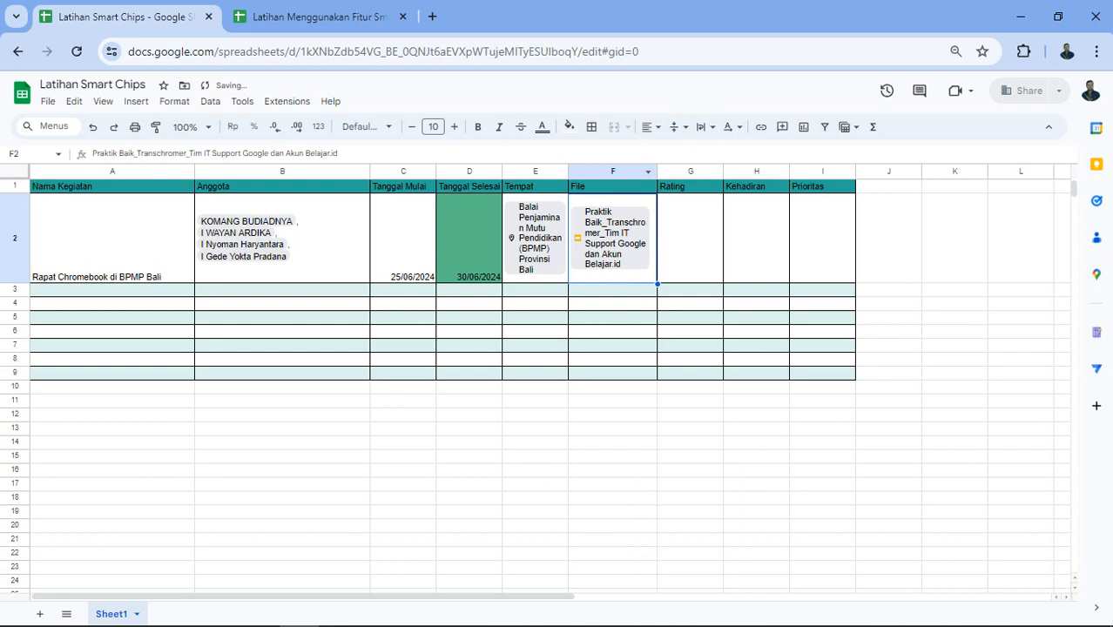
pyautogui.click(613, 290)
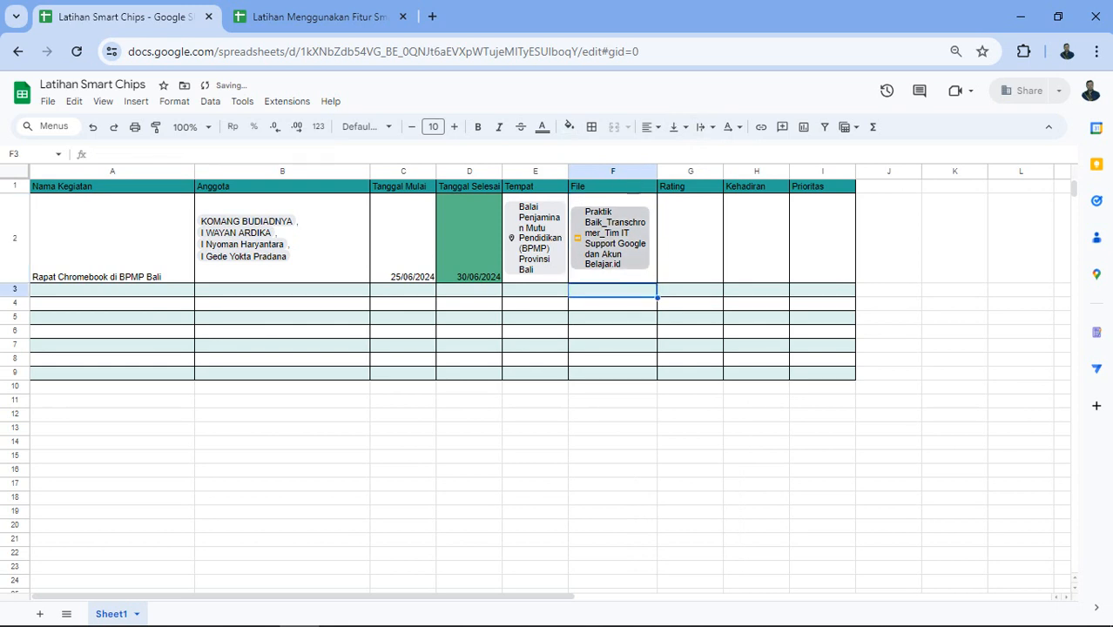
# Insert a Rating smart chip in G2, set it to five stars and middle-align it vertically
pyautogui.click(690, 239)
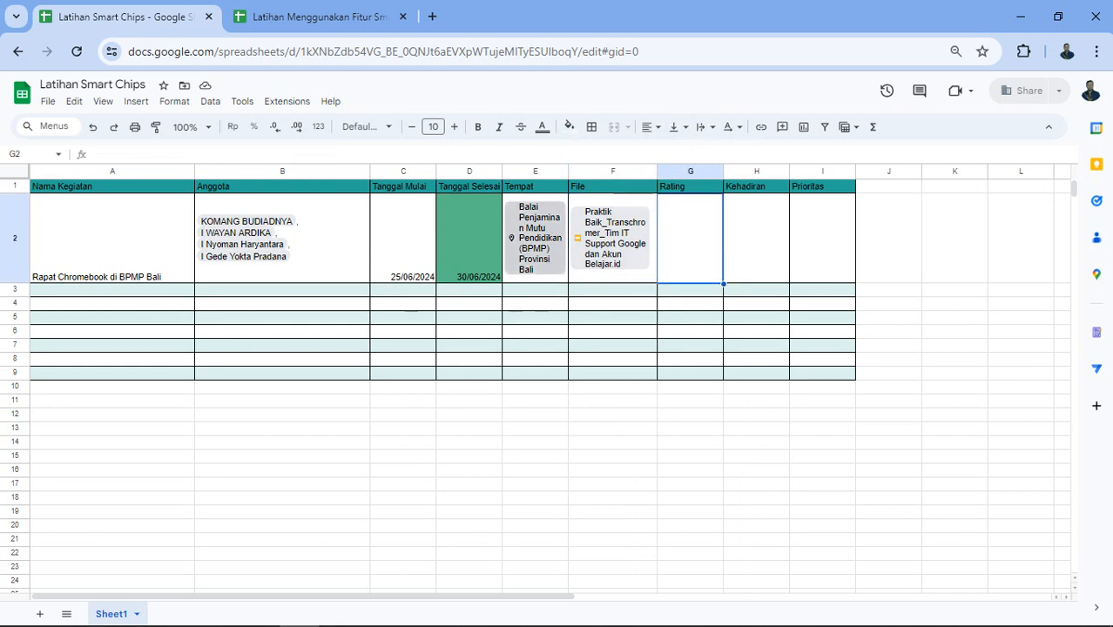
pyautogui.click(136, 101)
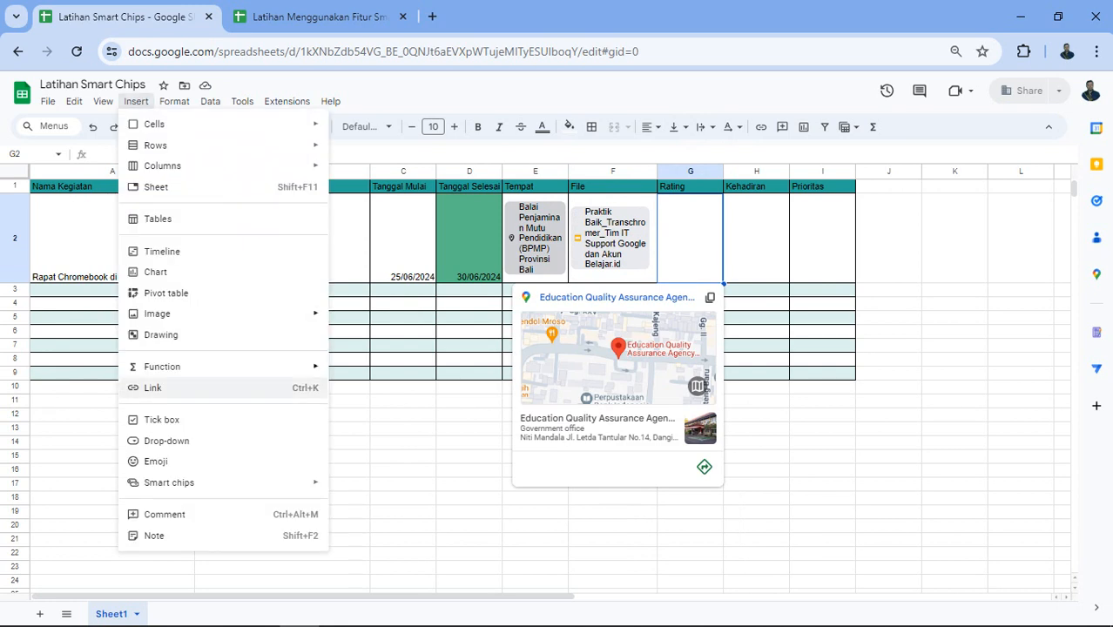
pyautogui.moveTo(169, 483)
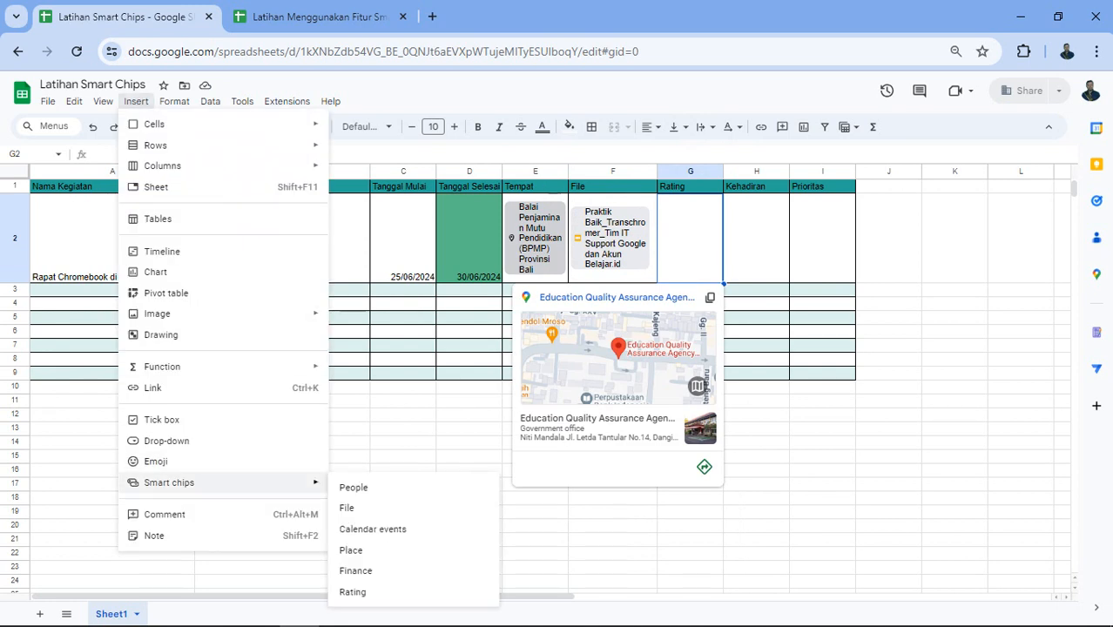
pyautogui.click(353, 592)
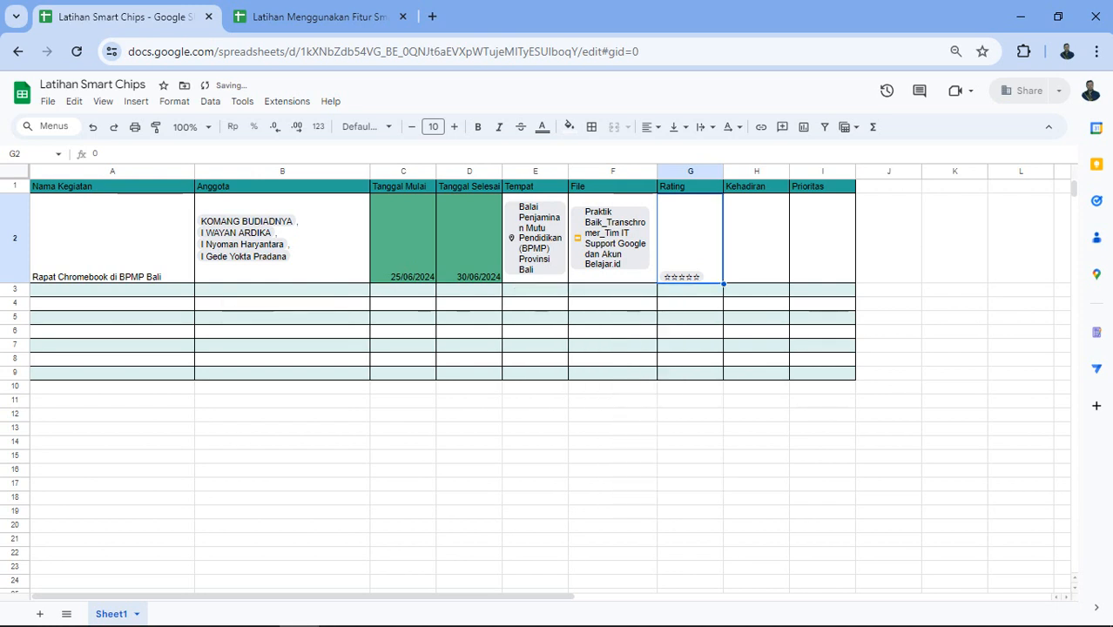
pyautogui.click(683, 277)
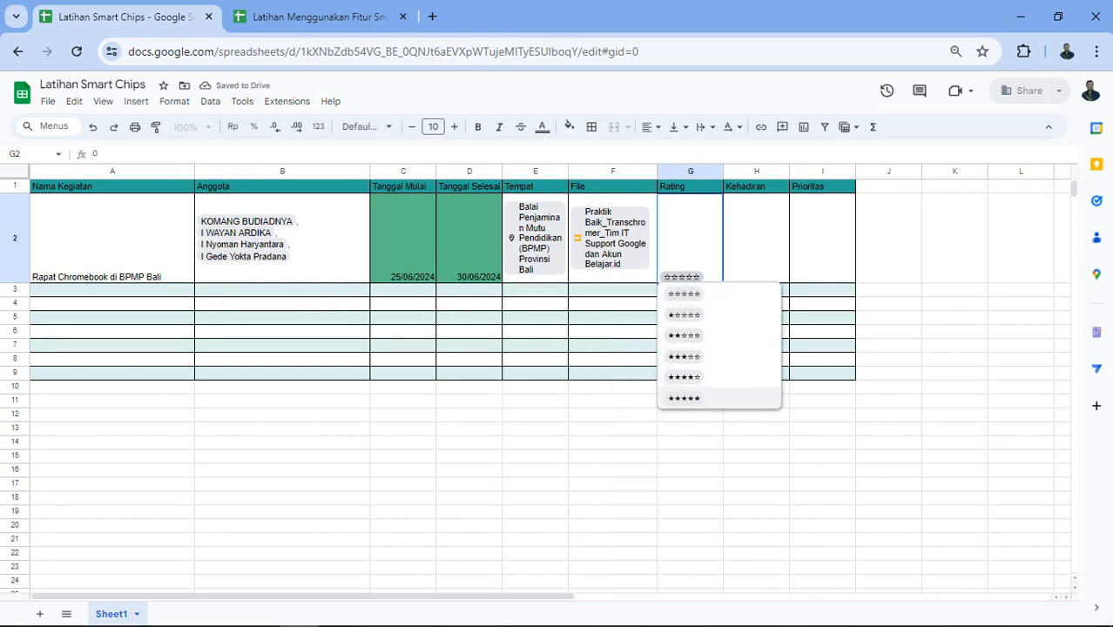
pyautogui.click(685, 398)
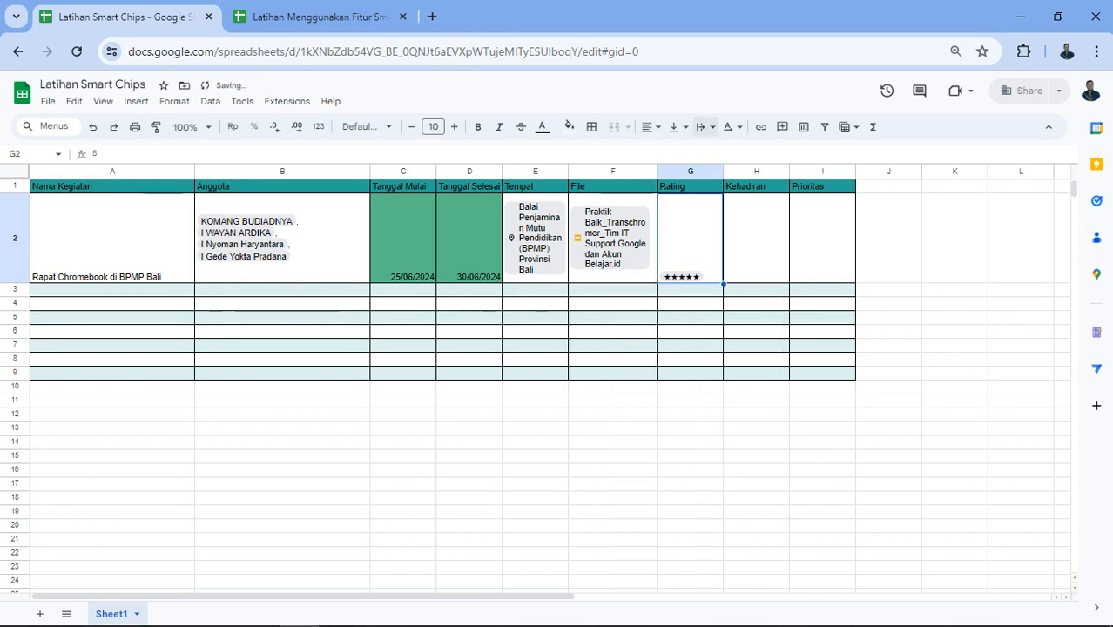
pyautogui.click(678, 128)
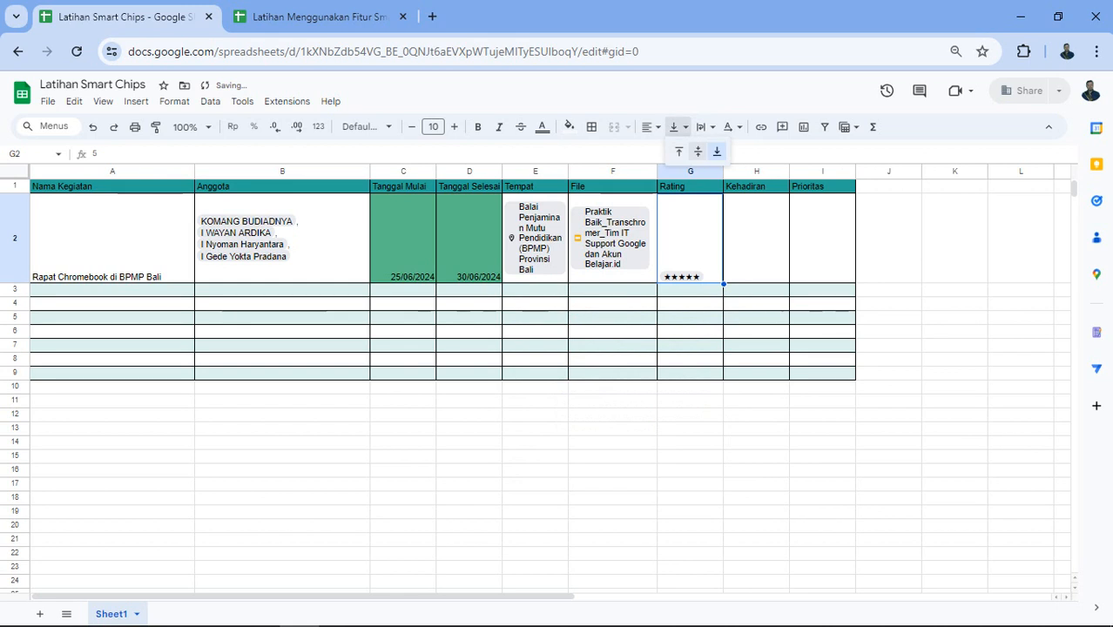
pyautogui.click(697, 151)
# Insert a drop-down in H2 under Kehadiran with the options Tidak Penting, Biasa and Sangat Penting
pyautogui.click(756, 240)
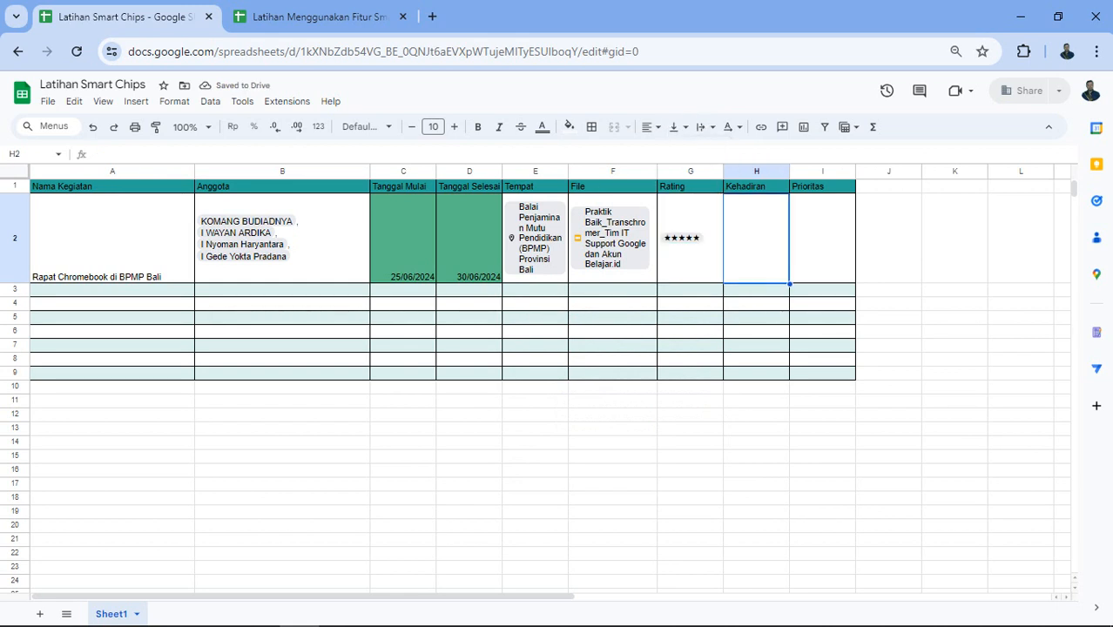
pyautogui.click(136, 101)
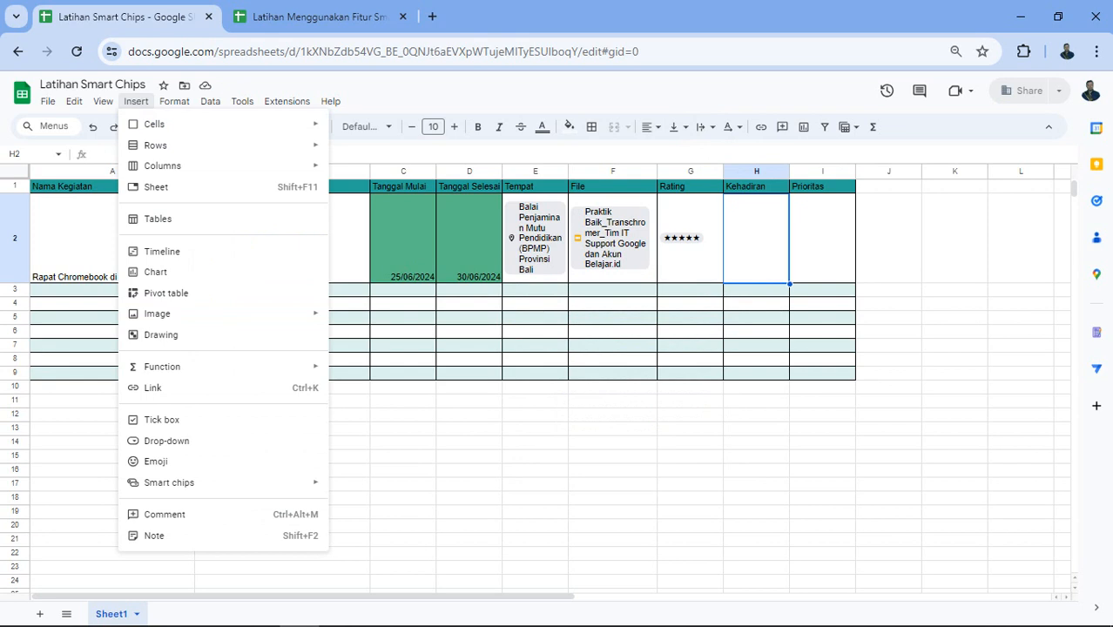
pyautogui.click(166, 441)
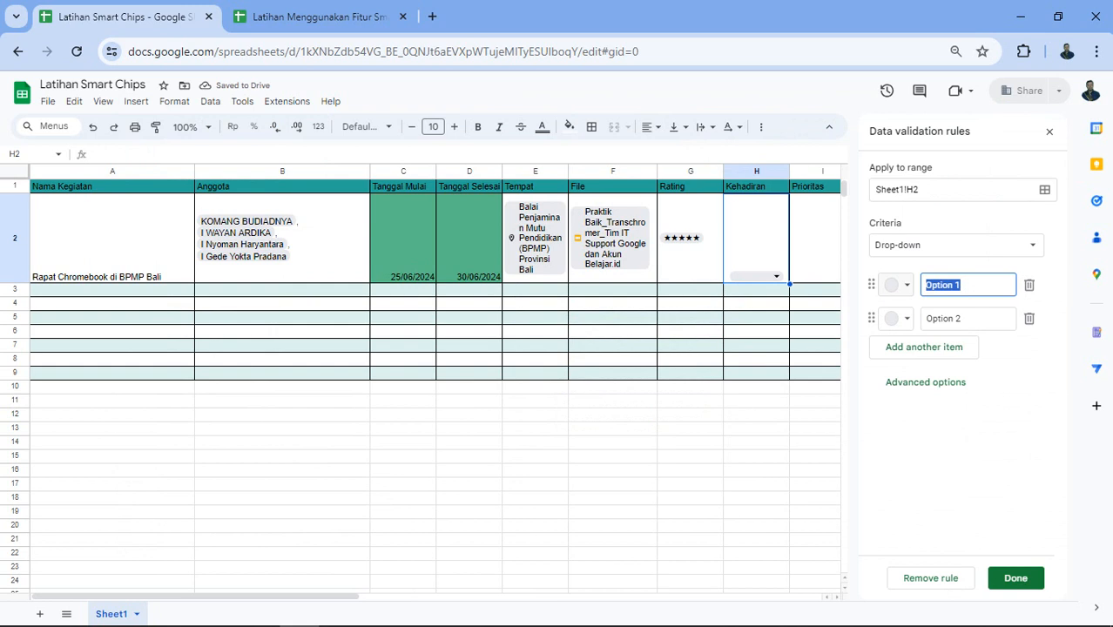
pyautogui.write('Penti')
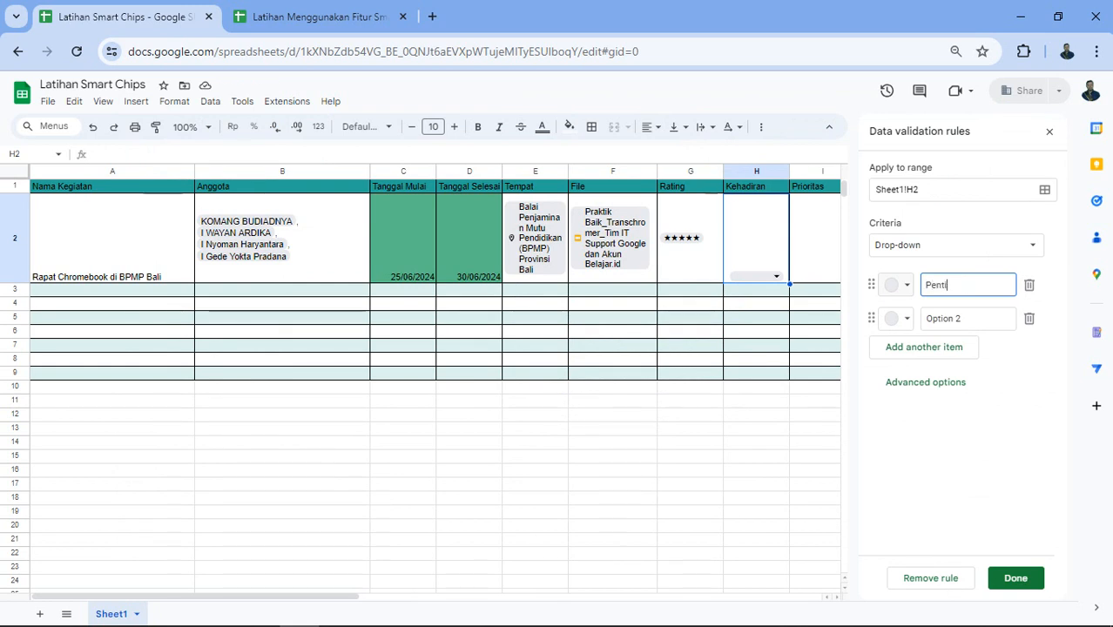
pyautogui.write('ng')
pyautogui.press('Tab')
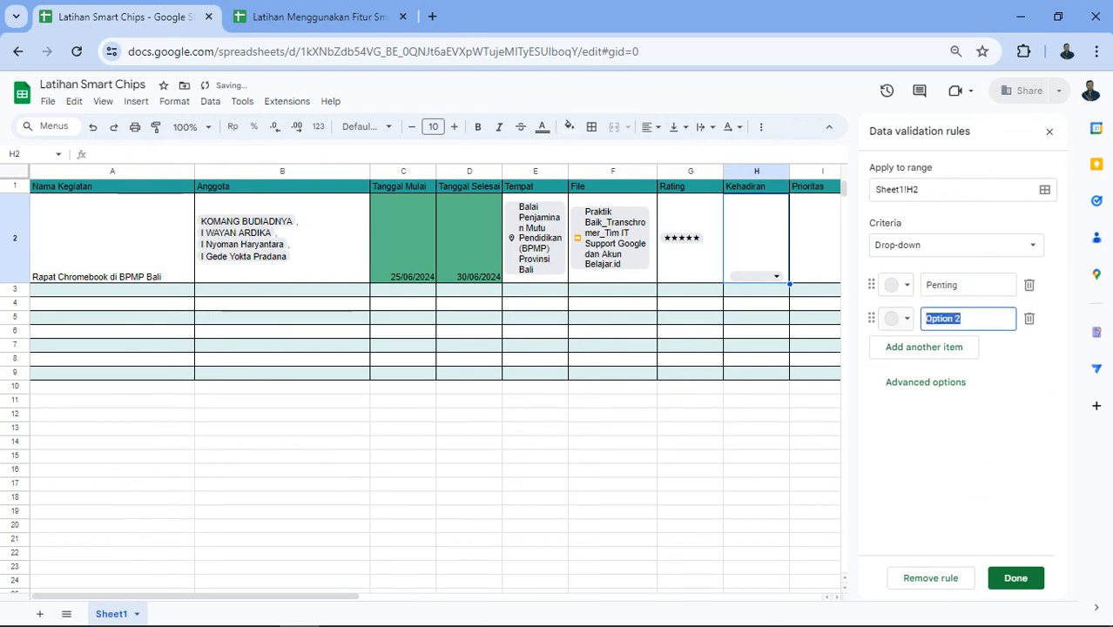
pyautogui.write('Biasa')
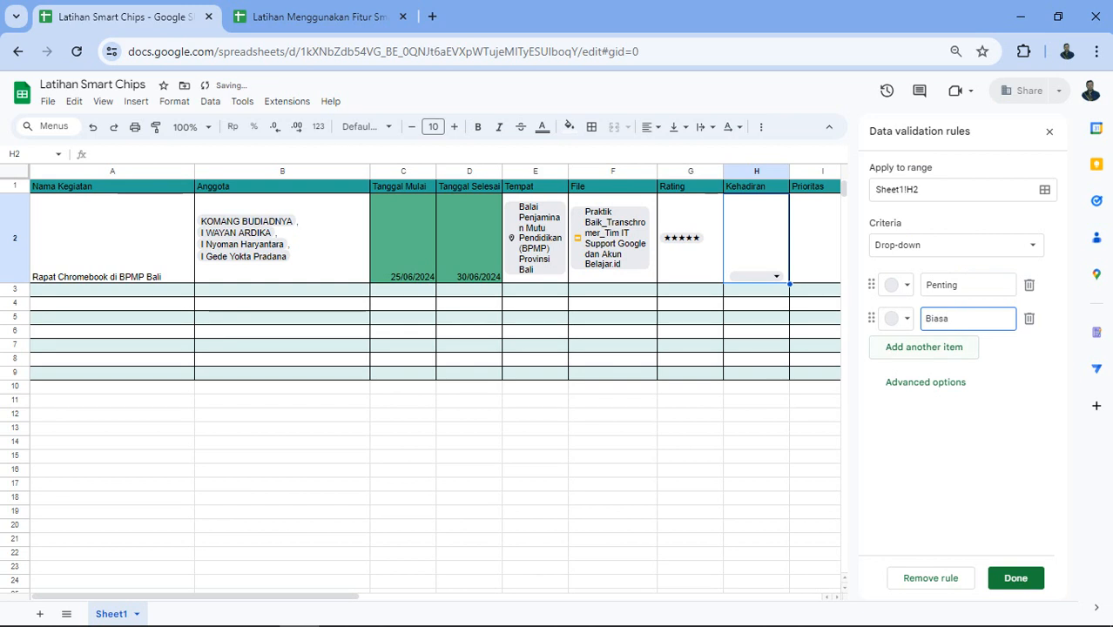
pyautogui.press('Return')
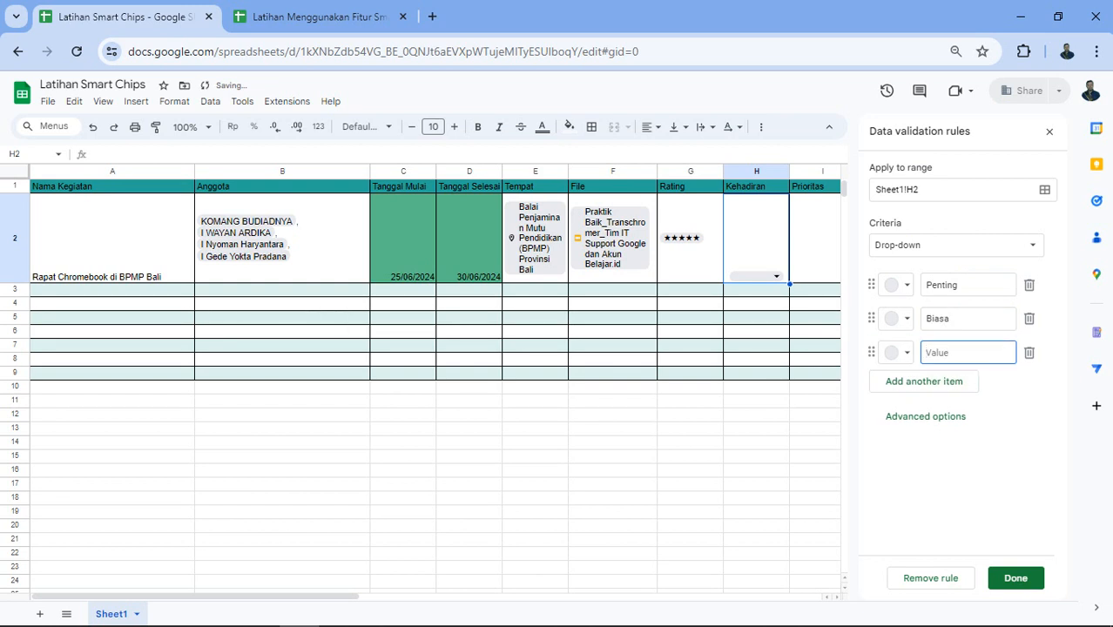
pyautogui.write('S')
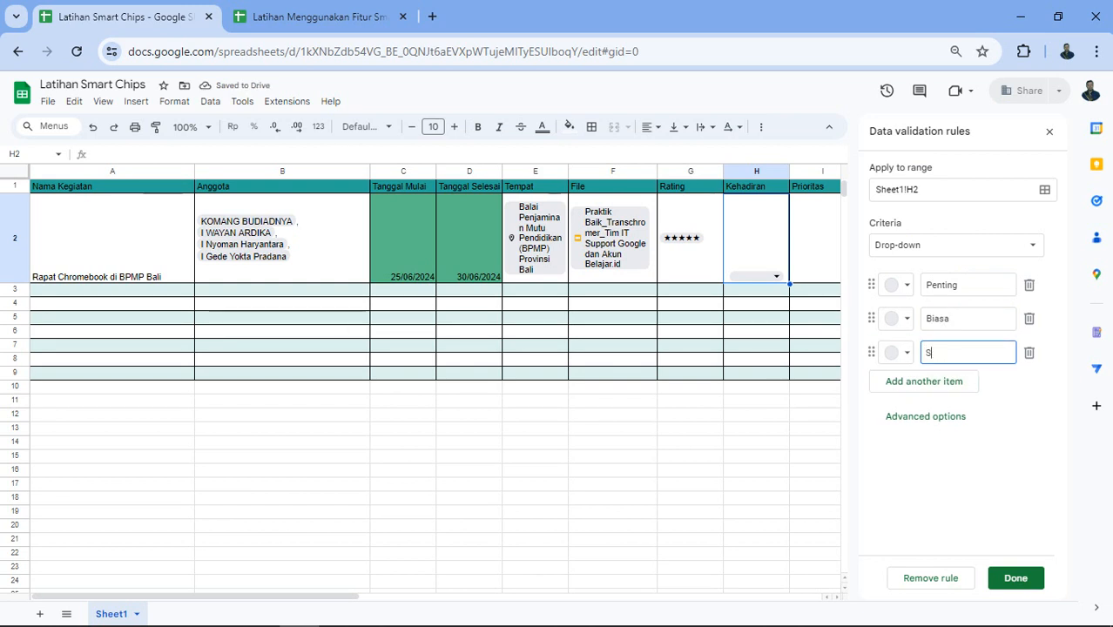
pyautogui.write('angat Penting')
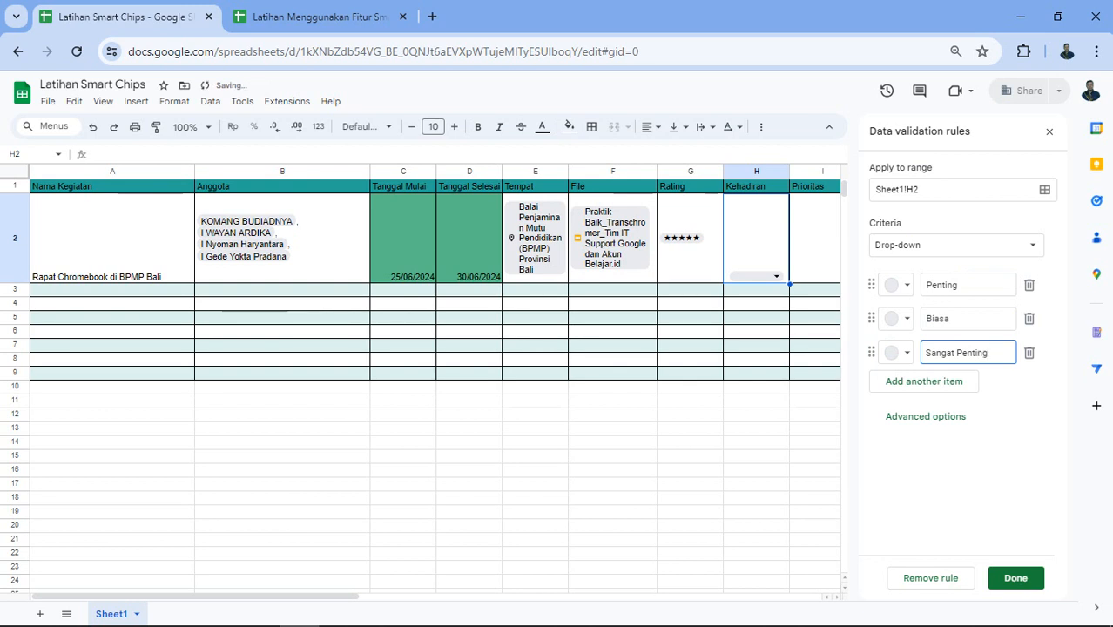
pyautogui.click(928, 285)
pyautogui.write('Tidak')
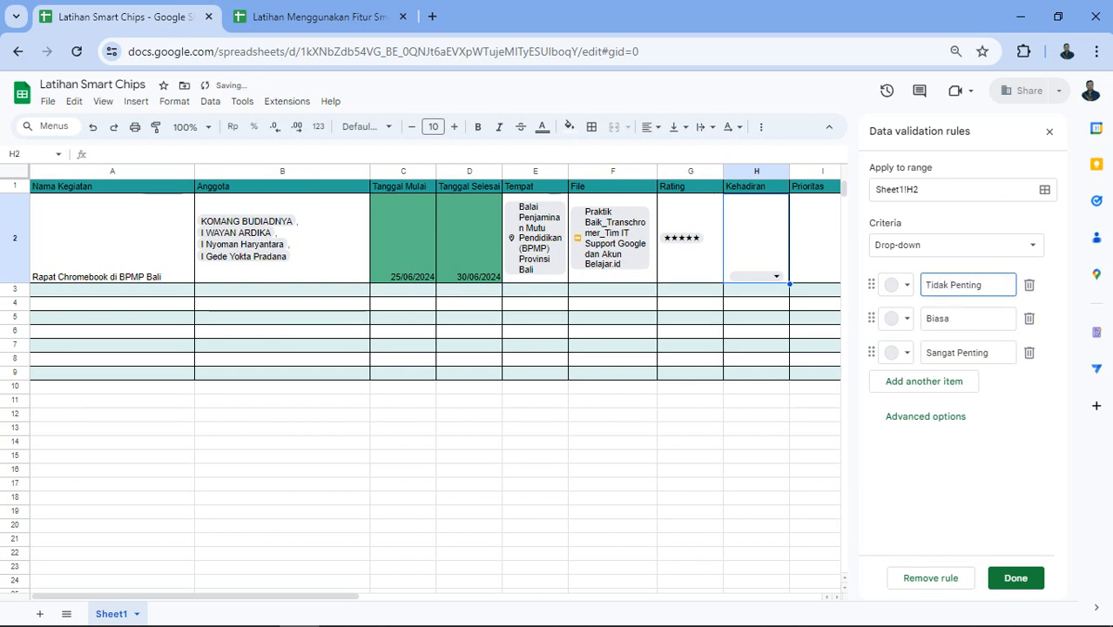
# Colour the H2 drop-down options blue for Tidak Penting, light yellow for Biasa and red for Sangat Penting, and save the rule
pyautogui.click(898, 285)
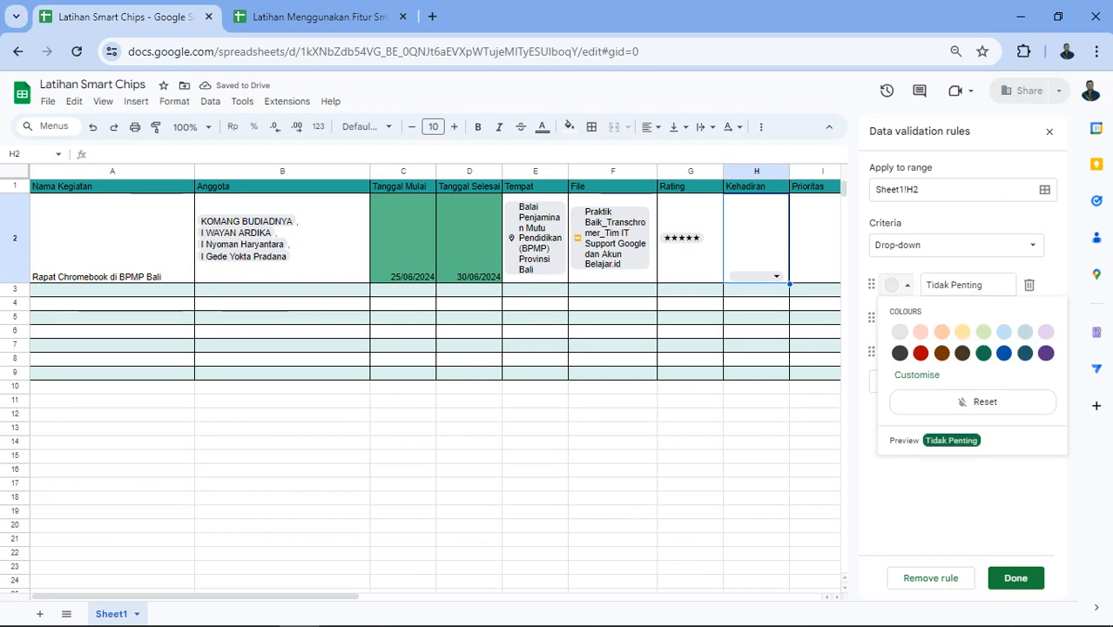
pyautogui.click(1005, 353)
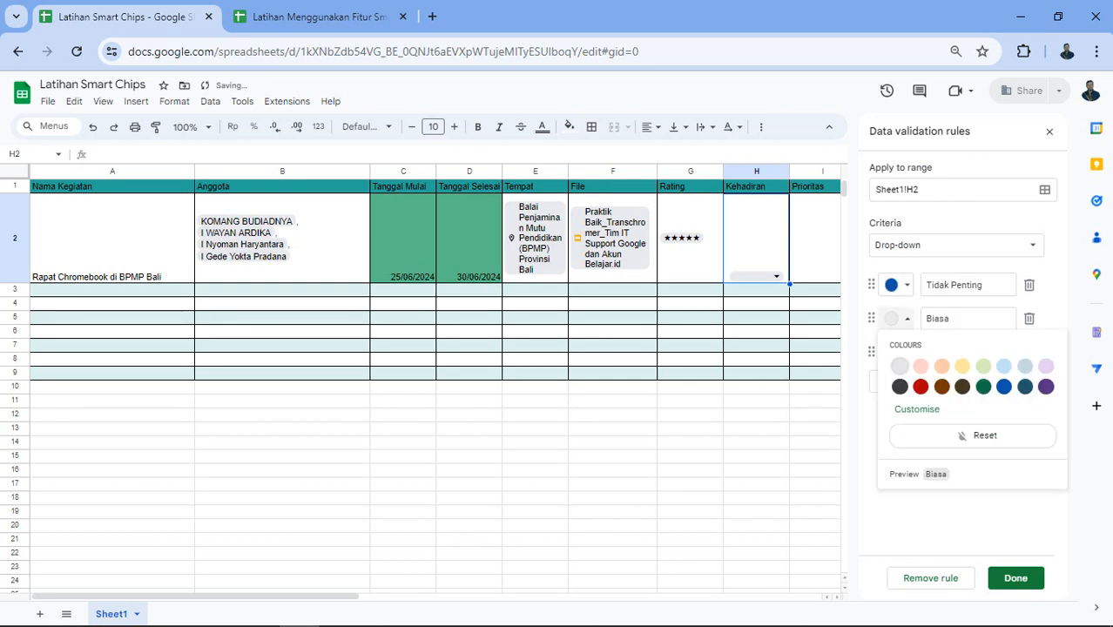
pyautogui.click(897, 319)
pyautogui.click(962, 366)
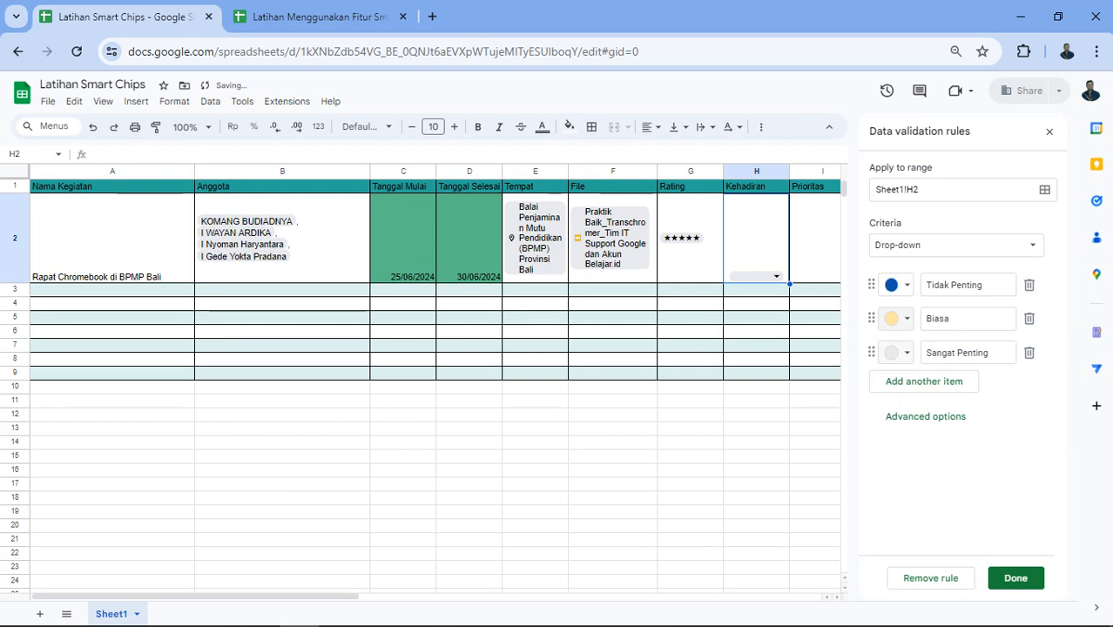
pyautogui.click(897, 353)
pyautogui.click(921, 421)
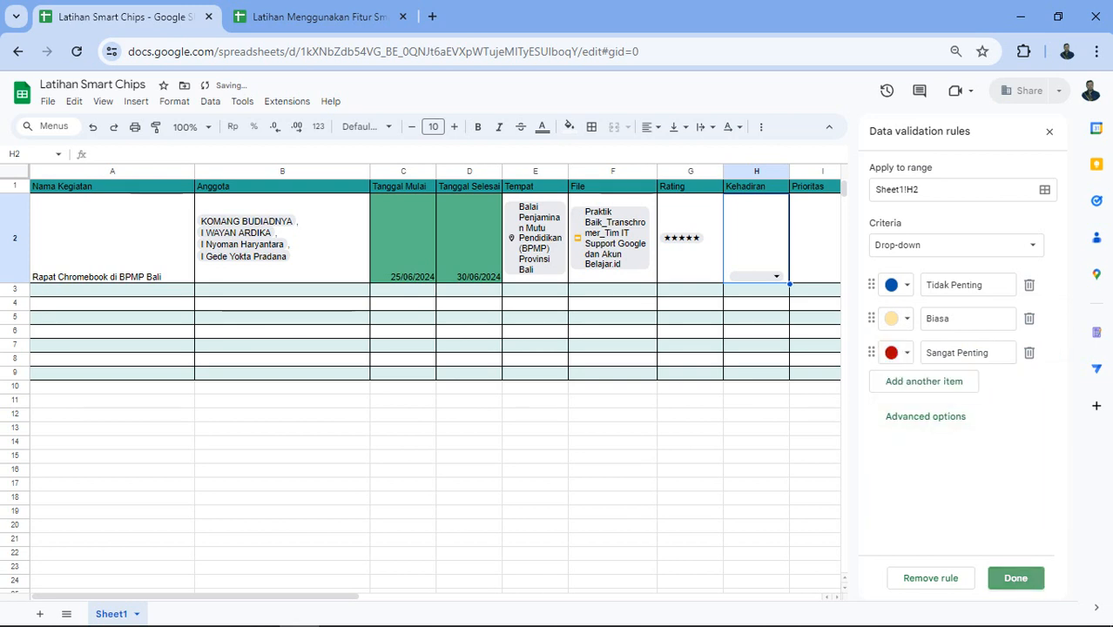
pyautogui.click(1016, 579)
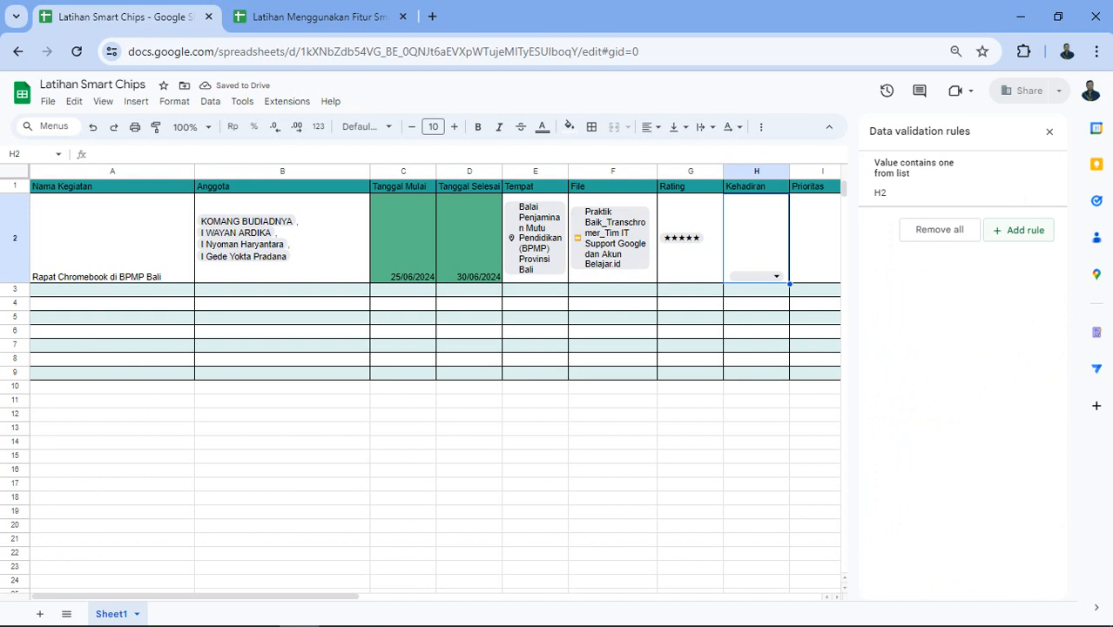
pyautogui.click(1050, 131)
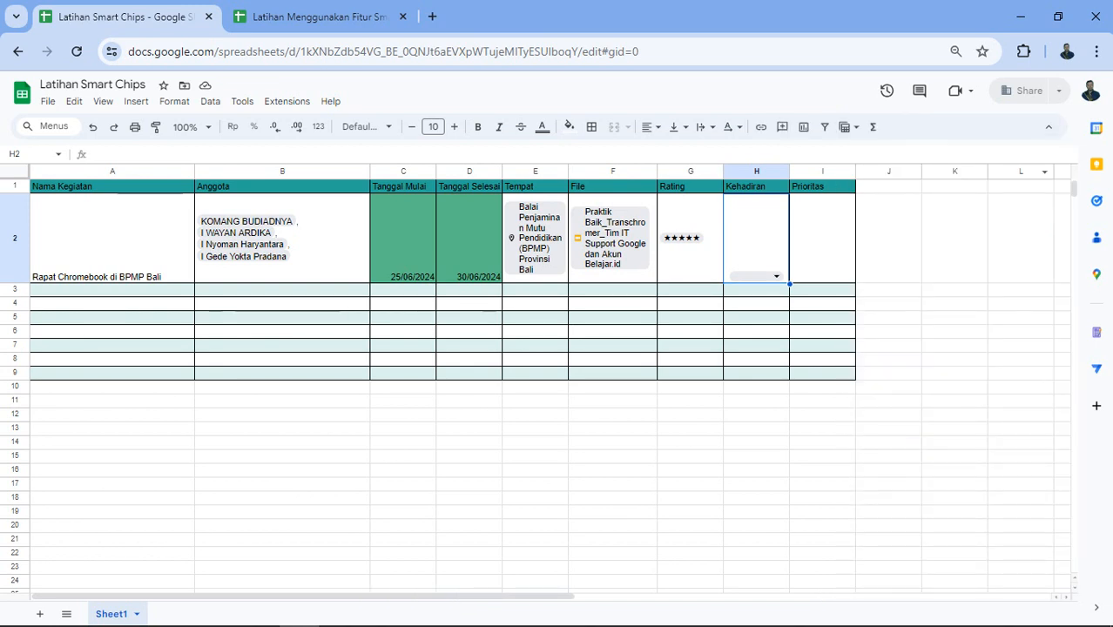
# Open the H2 drop-down's options for editing and remove its data validation rule
pyautogui.click(823, 240)
pyautogui.click(777, 276)
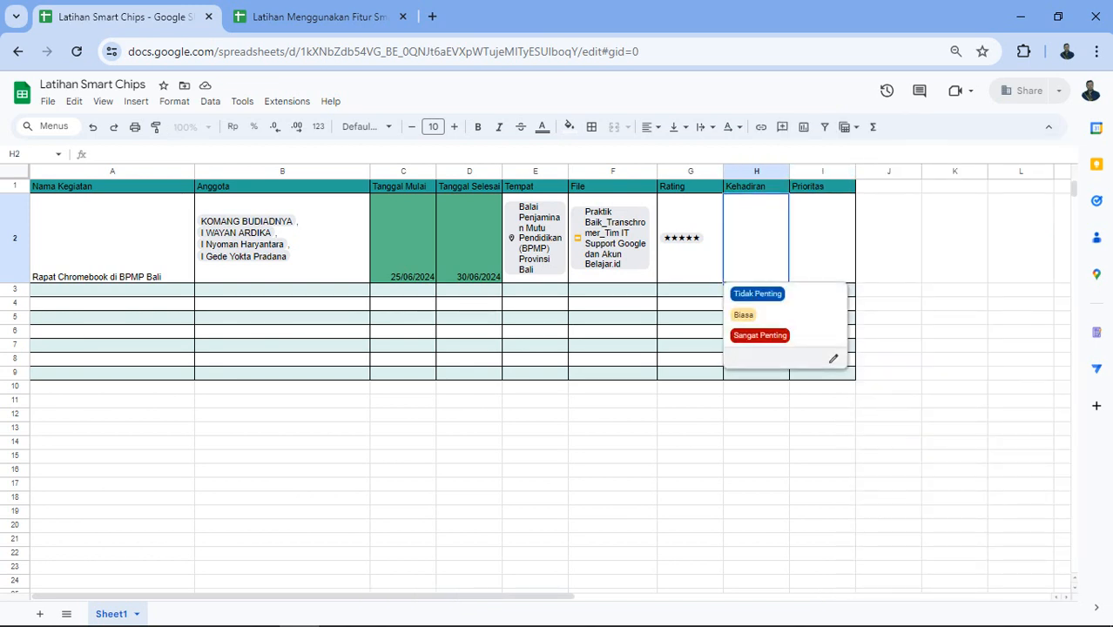
pyautogui.click(834, 359)
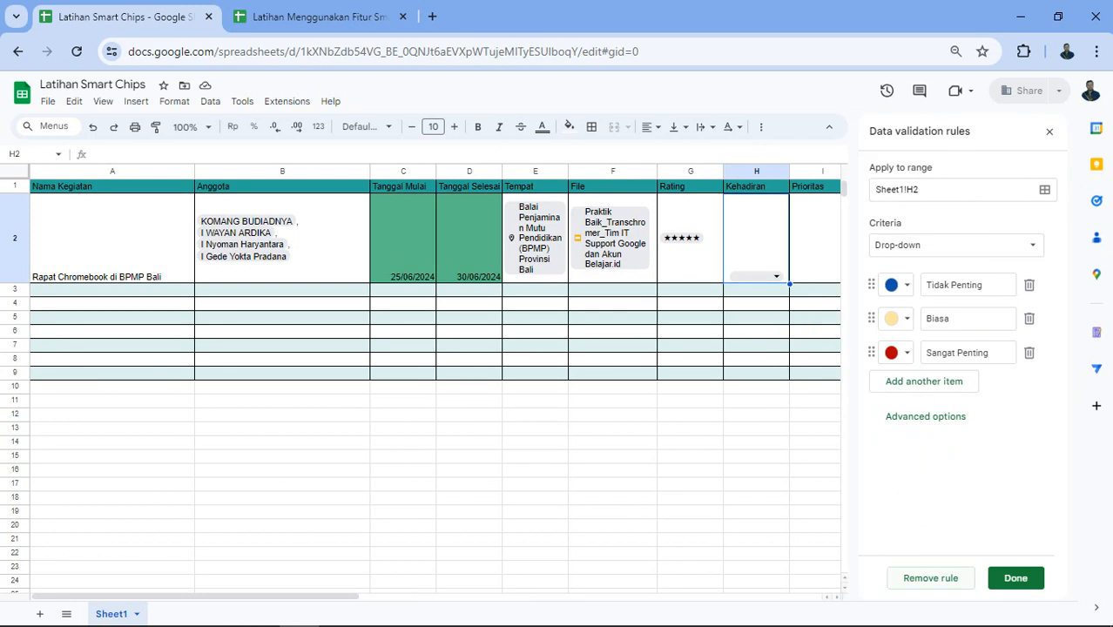
pyautogui.click(930, 579)
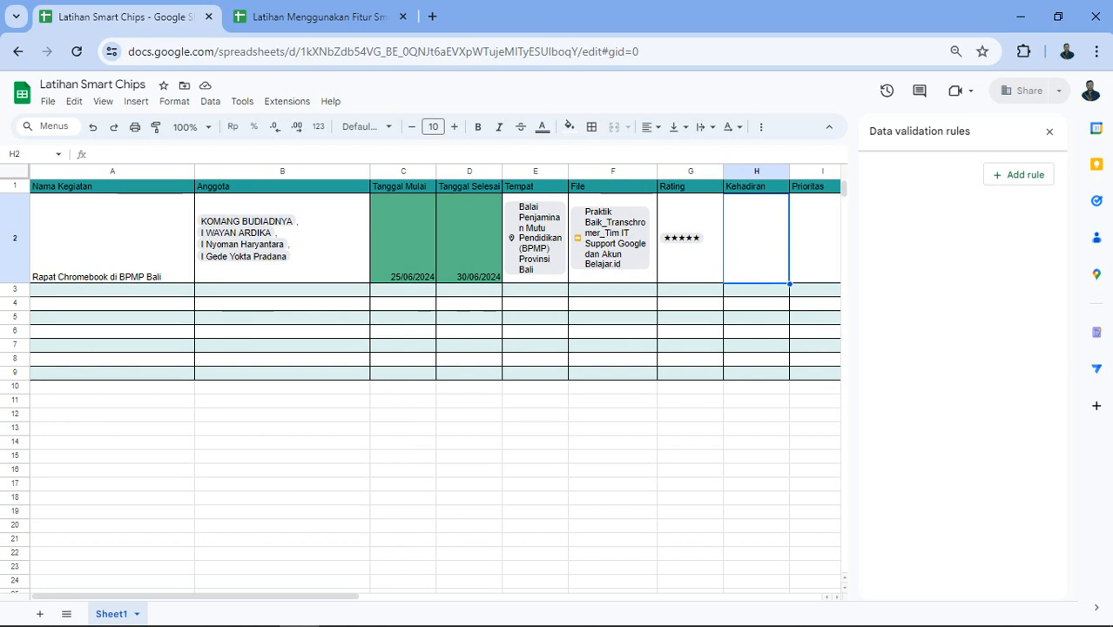
pyautogui.click(1050, 131)
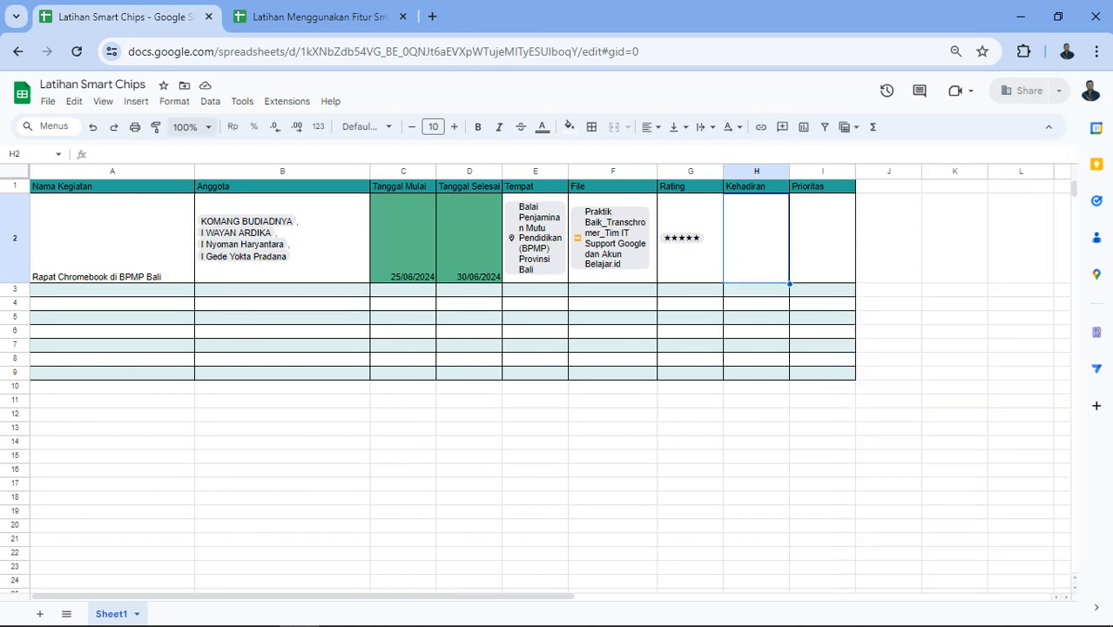
# Insert a tick box in H2 under Kehadiran and leave it ticked
pyautogui.click(136, 101)
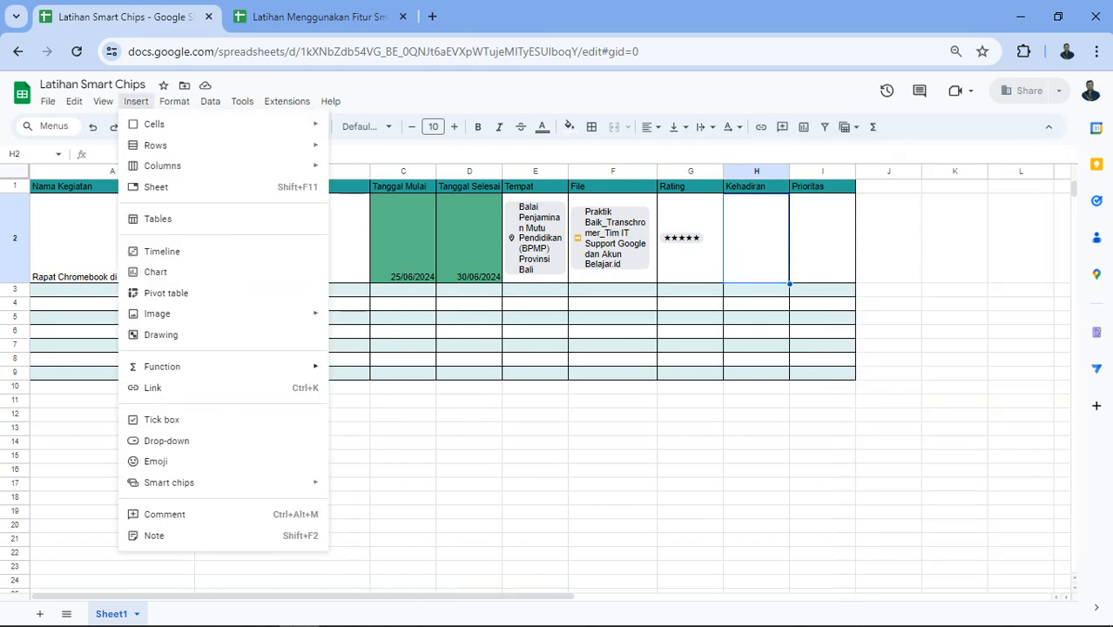
pyautogui.click(161, 420)
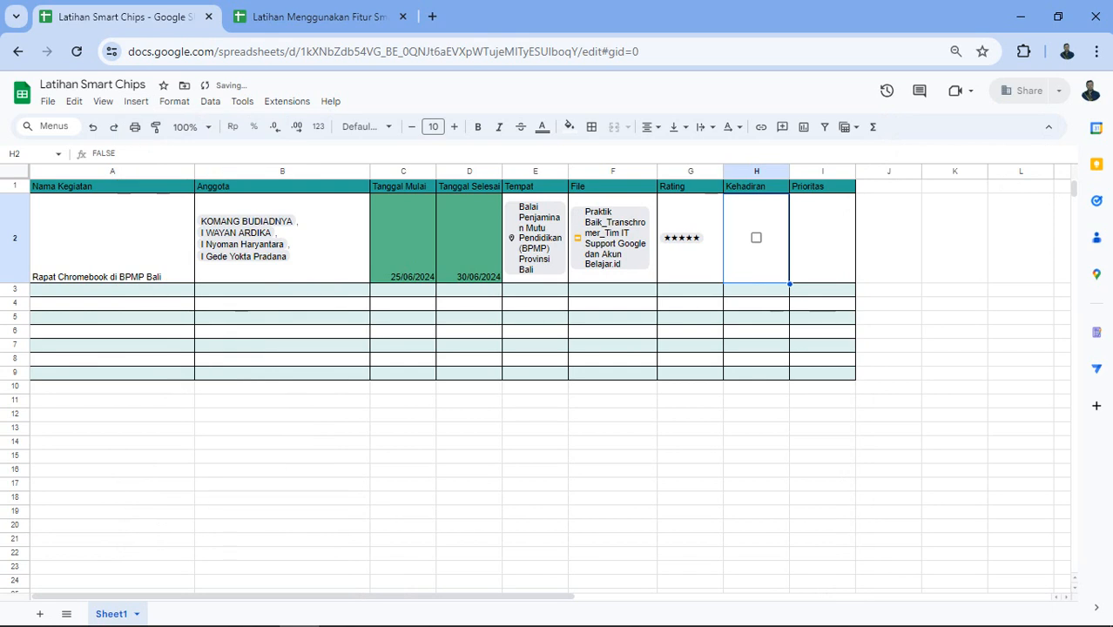
pyautogui.press('space')
pyautogui.press('space')
pyautogui.press('space')
# Insert a drop-down in I2 under Prioritas and name its first option Tidak Penting
pyautogui.click(822, 237)
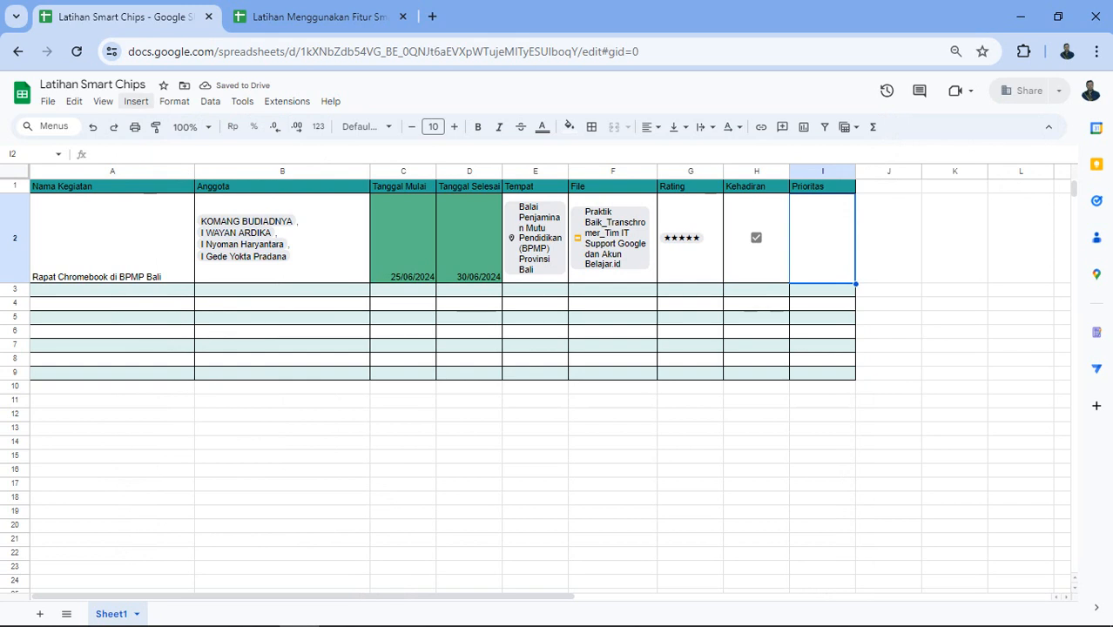
pyautogui.click(136, 101)
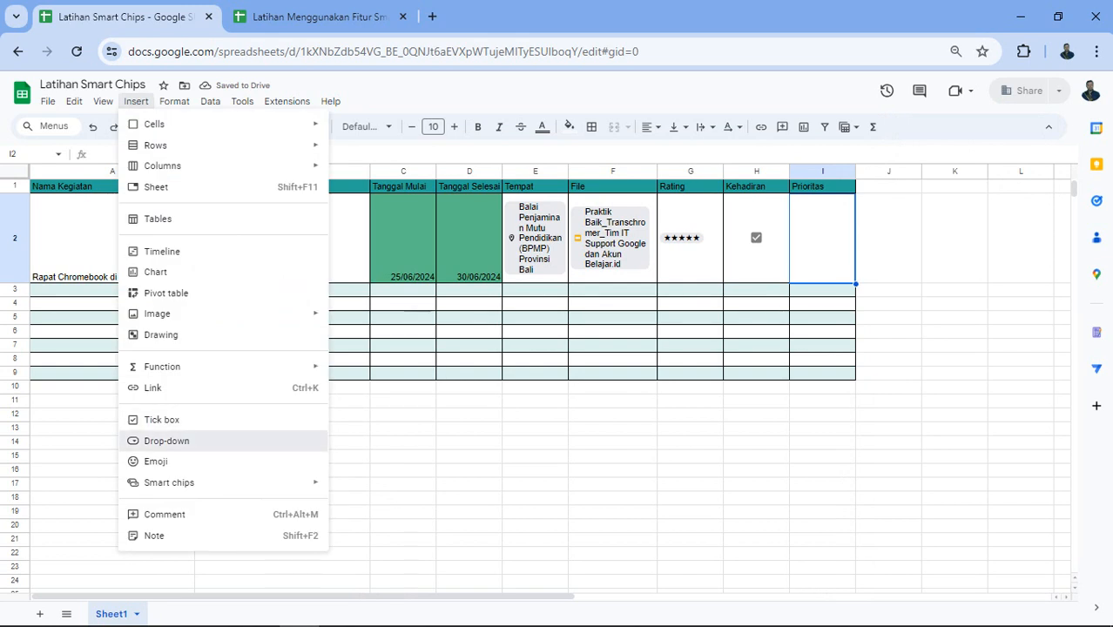
pyautogui.click(166, 441)
pyautogui.hotkey('ctrl', 'a')
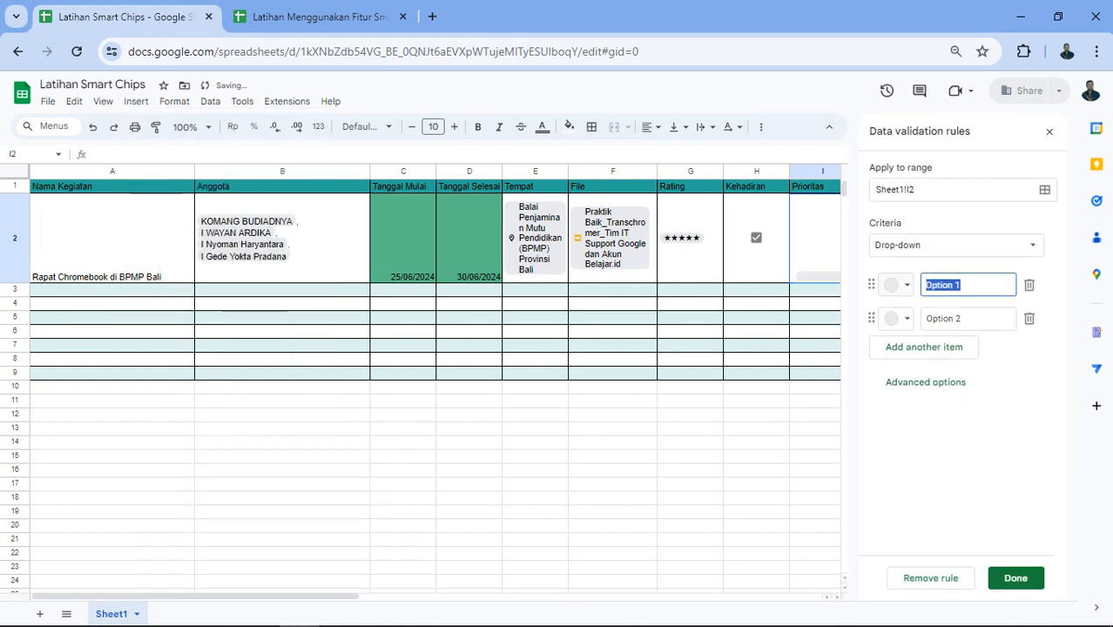
pyautogui.write('Tid')
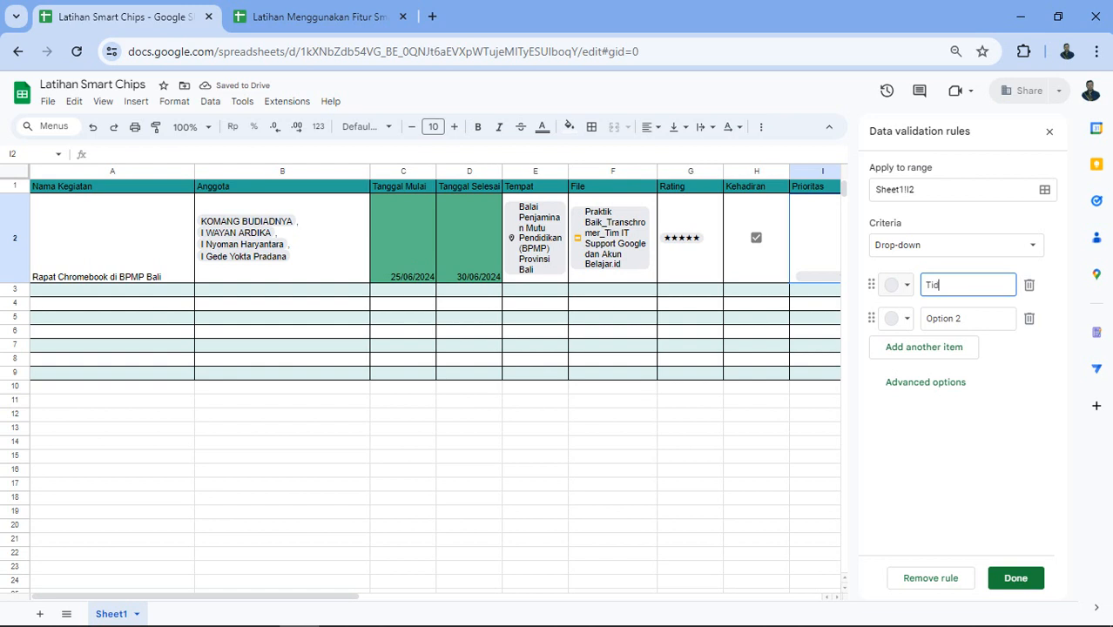
pyautogui.write('ak Pentin')
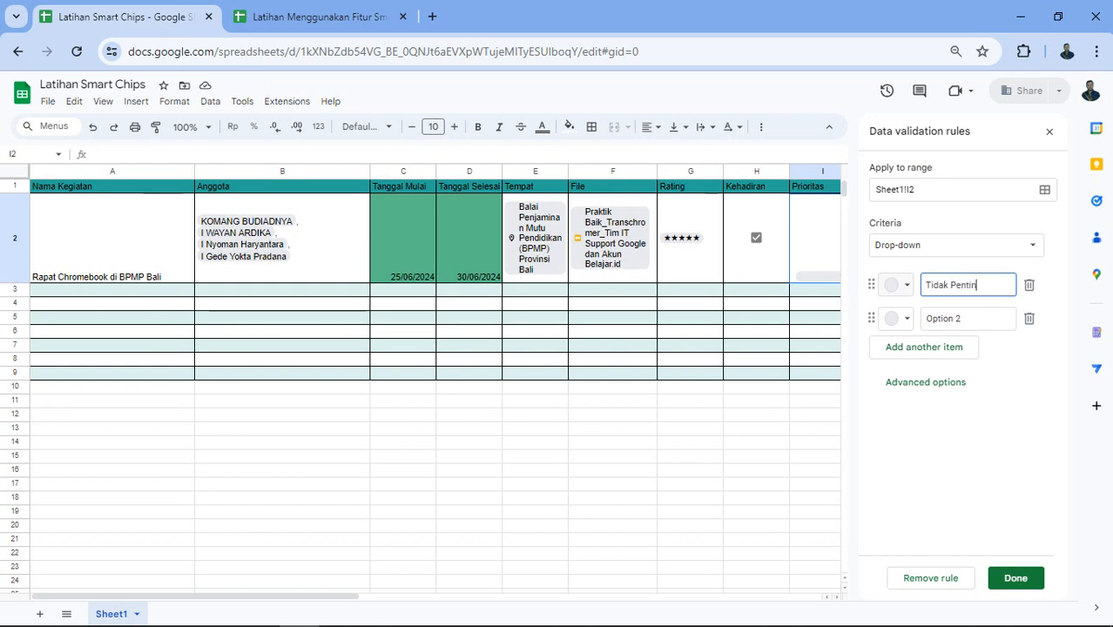
pyautogui.write('g')
pyautogui.press('Tab')
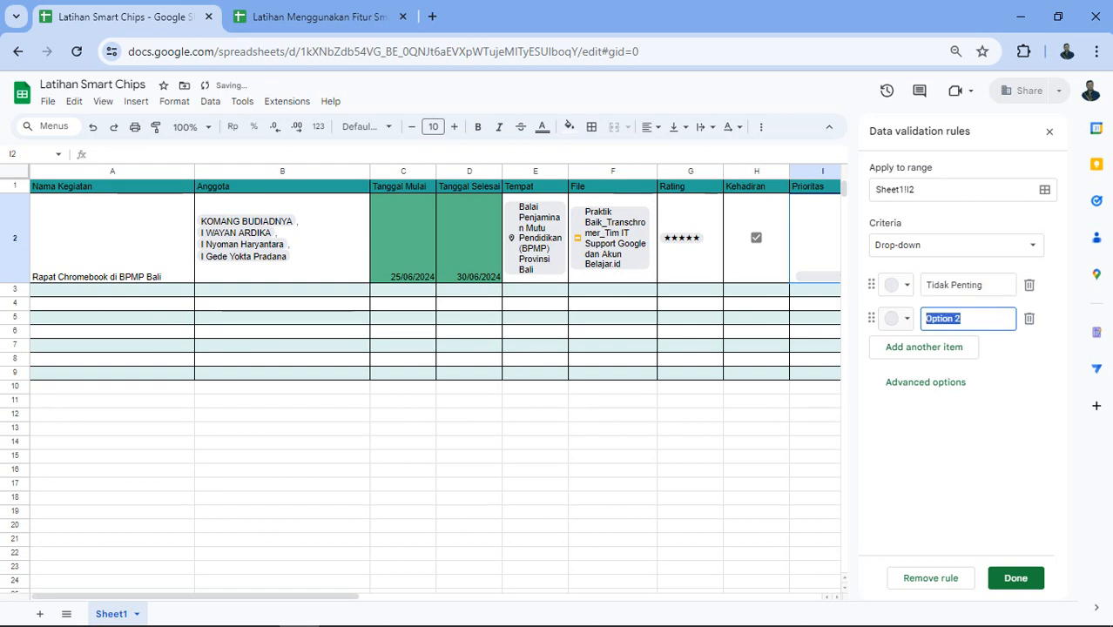
# Name the second option of the I2 drop-down Biasa and add a third option, Sangat Penting
pyautogui.write('Pe')
pyautogui.press('BackSpace')
pyautogui.press('BackSpace')
pyautogui.write('Biasa')
pyautogui.press('Return')
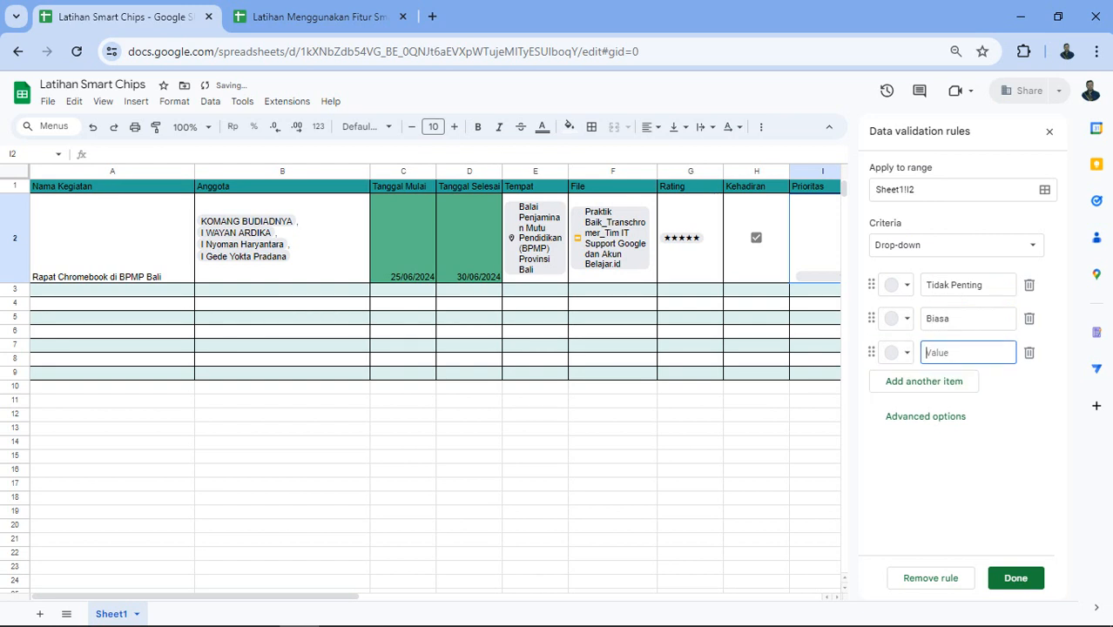
pyautogui.write('Sangat ')
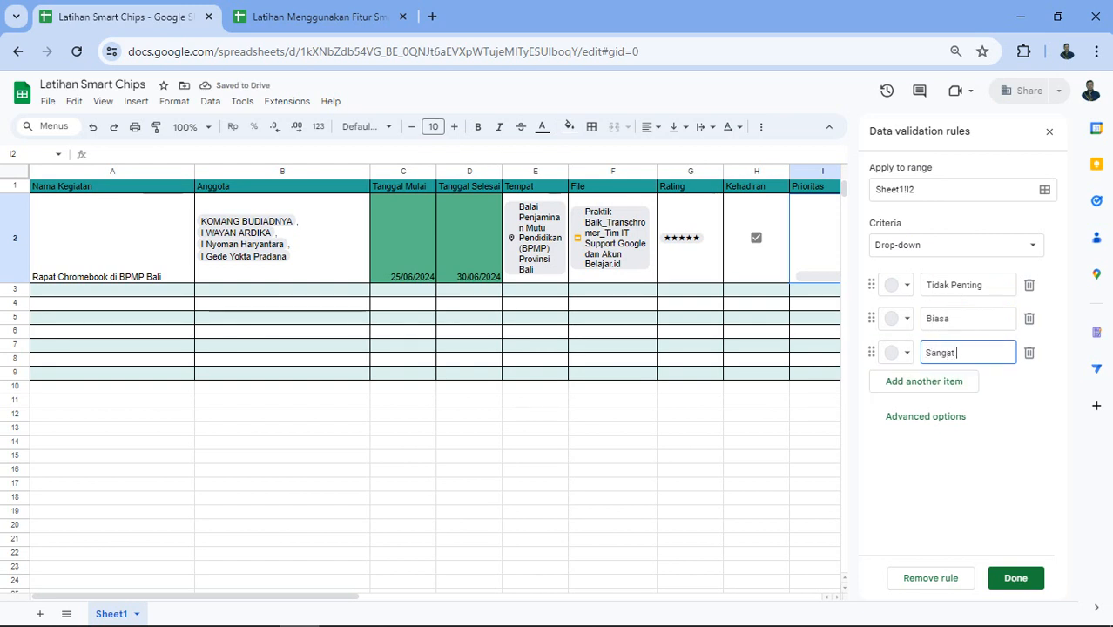
pyautogui.write('Penting')
# Colour the I2 drop-down options dark green for Tidak Penting, light yellow for Biasa and brown for Sangat Penting, and save the rule
pyautogui.click(906, 284)
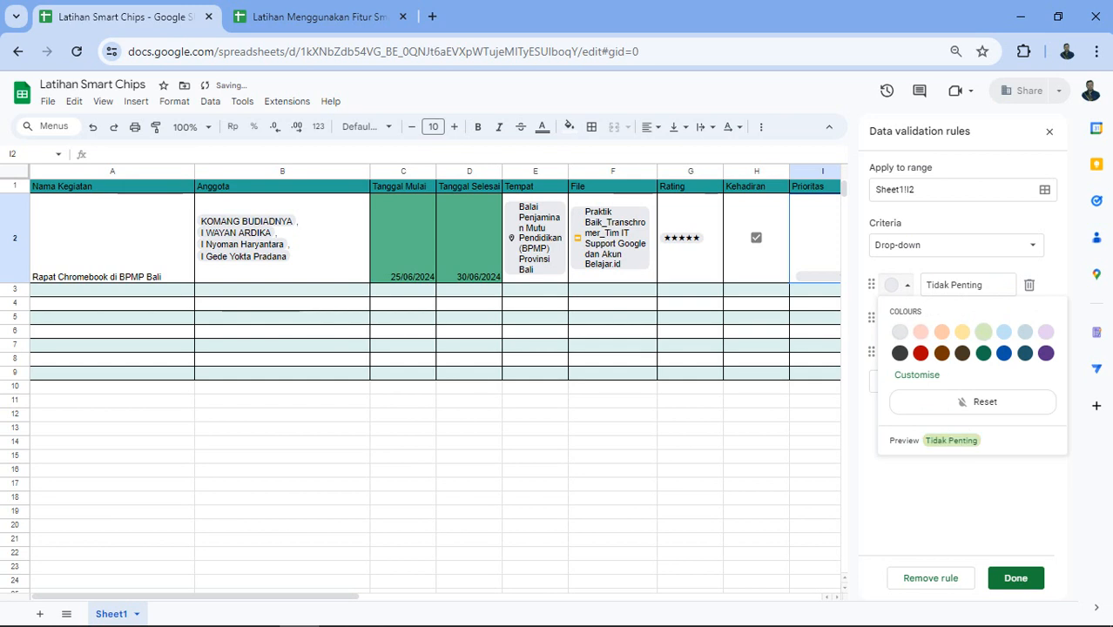
pyautogui.click(984, 353)
pyautogui.click(906, 318)
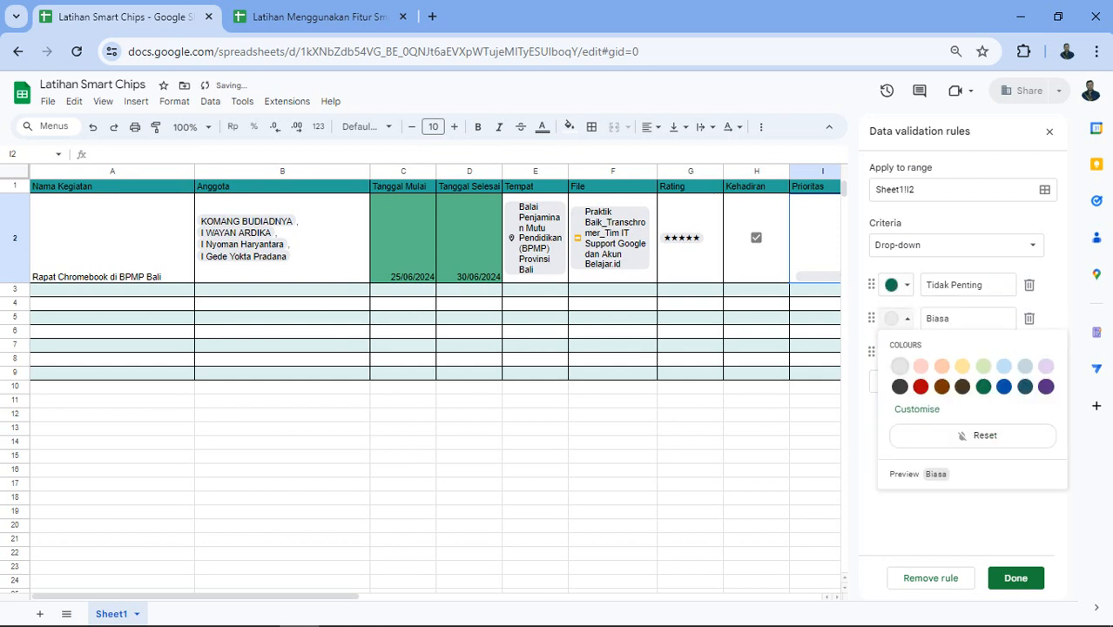
pyautogui.click(963, 365)
pyautogui.click(906, 353)
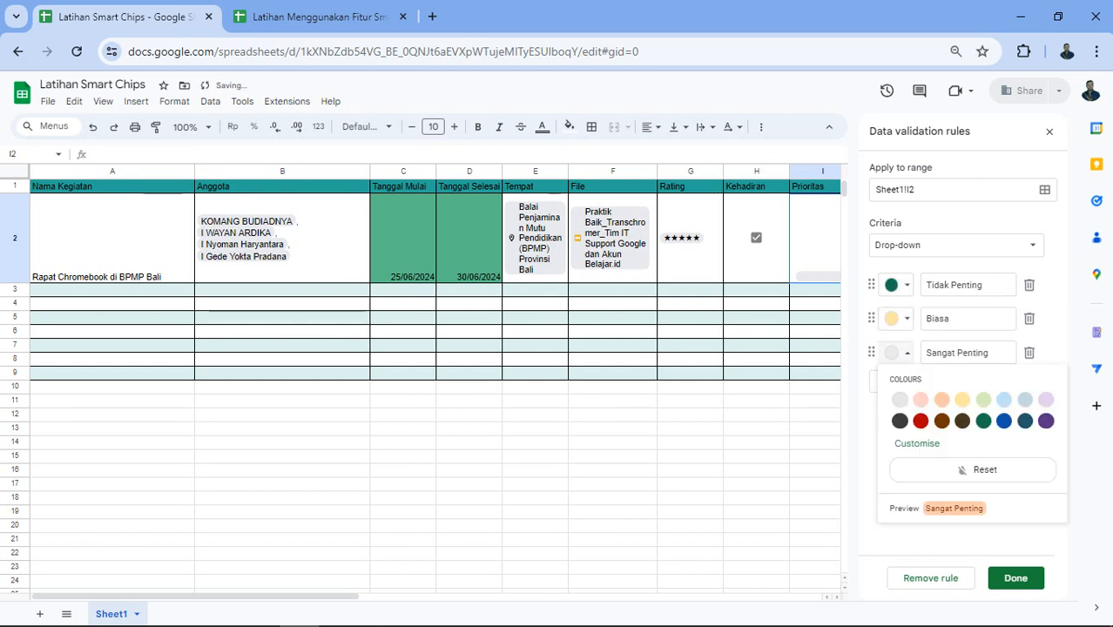
pyautogui.click(941, 420)
pyautogui.click(1016, 577)
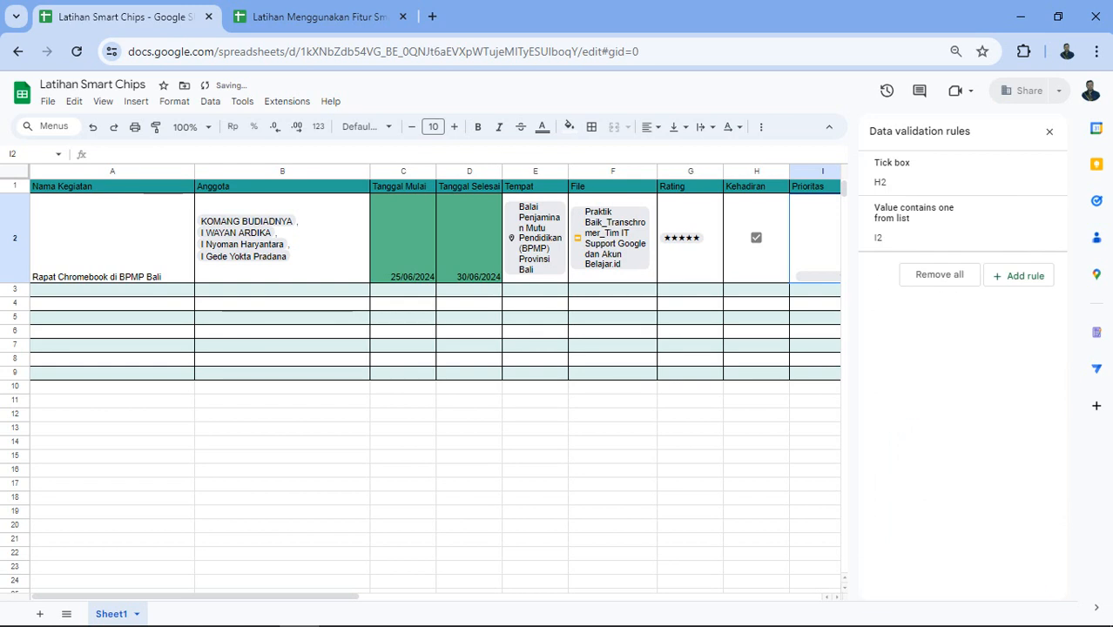
pyautogui.click(1050, 131)
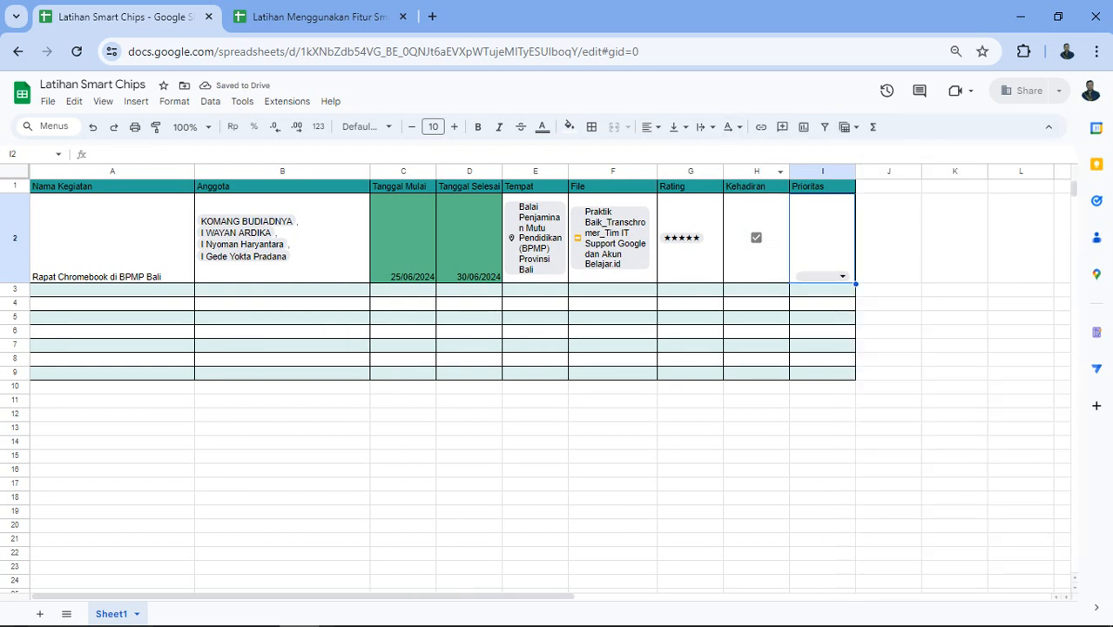
# Wrap the text in the Prioritas cell I2 and align its content vertically in the middle
pyautogui.click(705, 128)
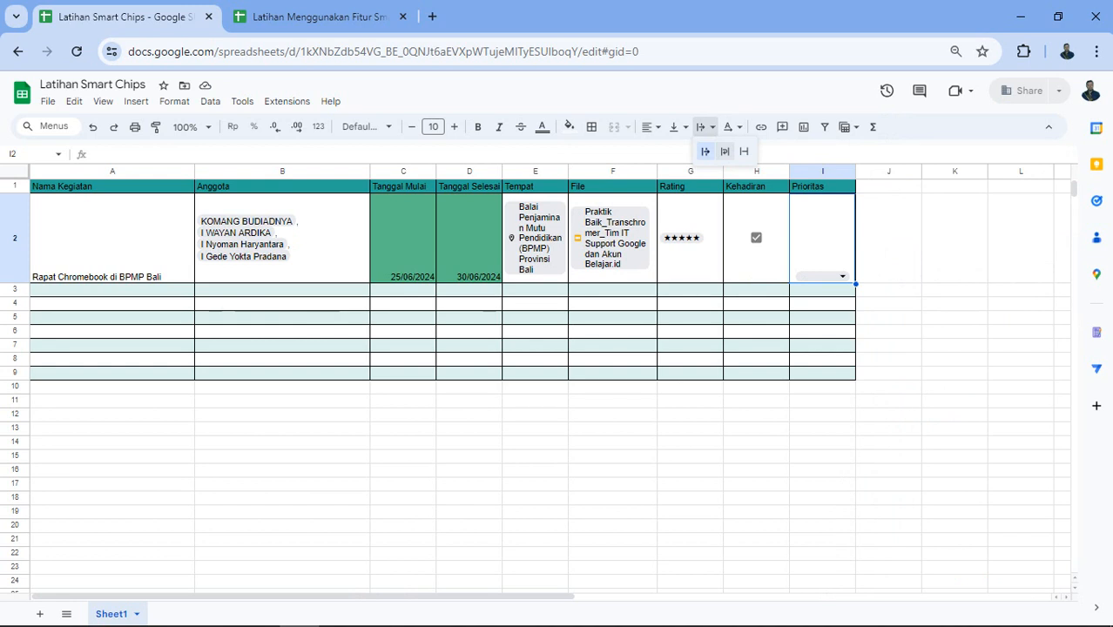
pyautogui.click(725, 151)
pyautogui.click(674, 127)
pyautogui.click(697, 151)
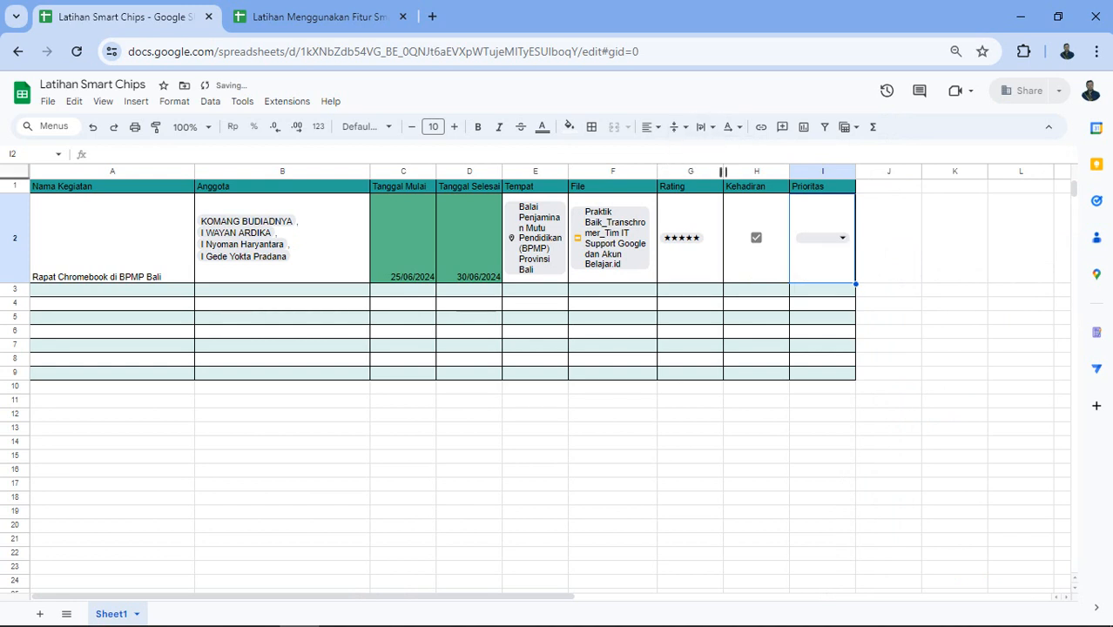
# Choose Sangat Penting as the priority in the I2 drop-down
pyautogui.press('Return')
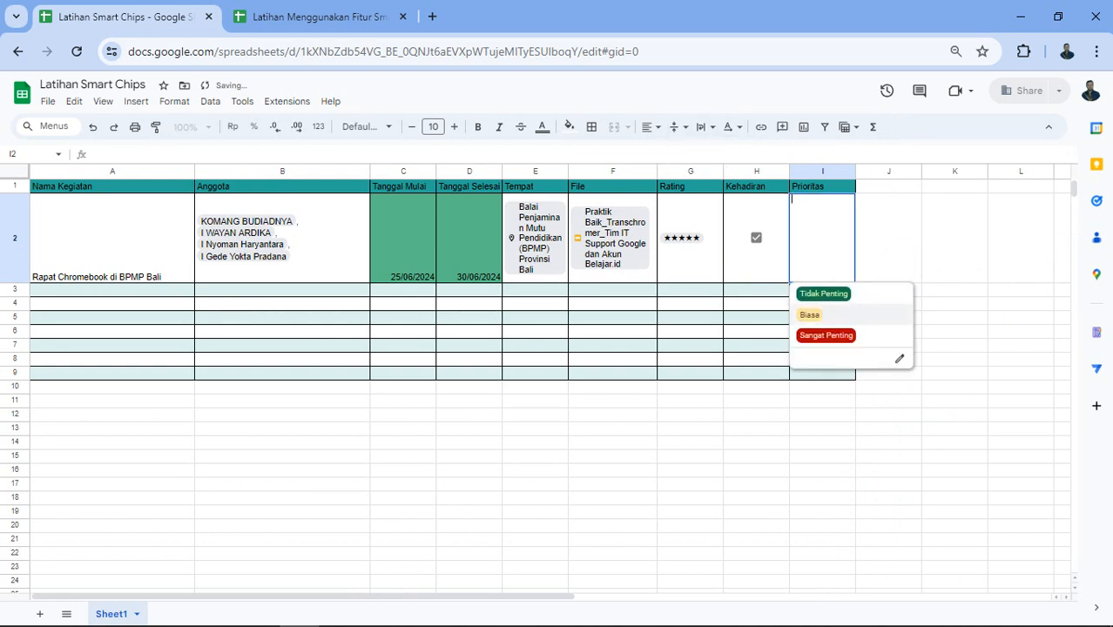
pyautogui.click(826, 336)
pyautogui.click(889, 303)
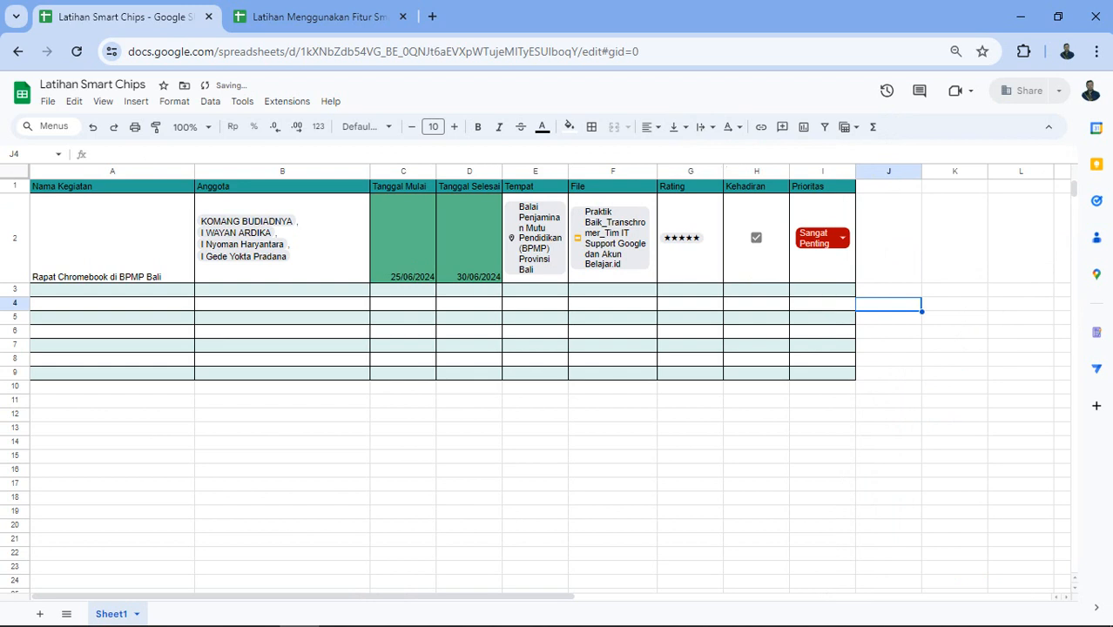
pyautogui.click(112, 290)
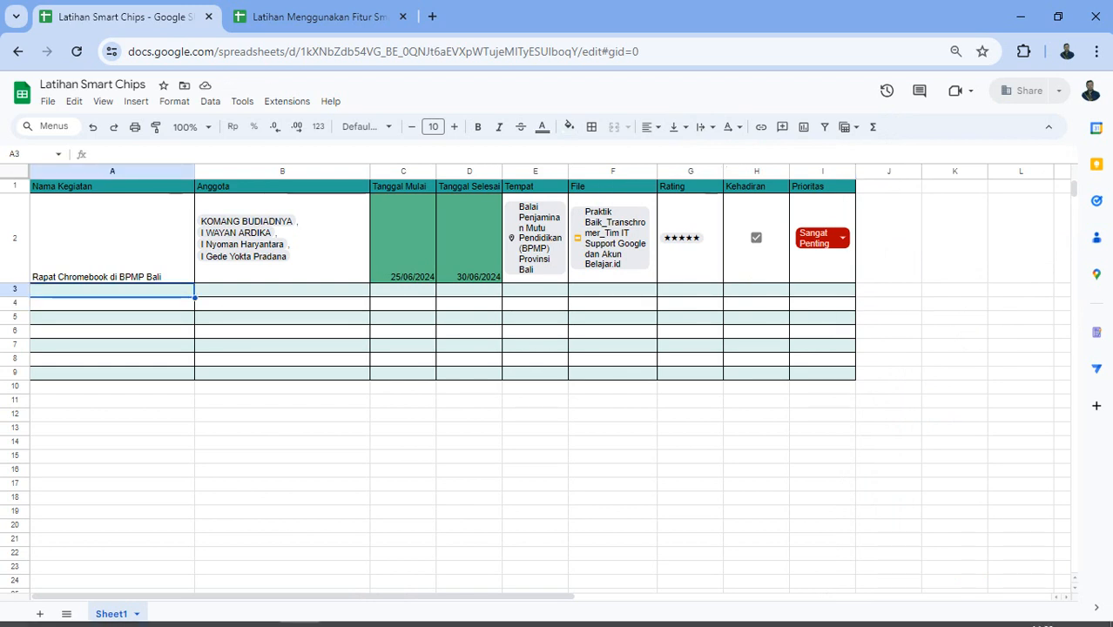
pyautogui.click(890, 611)
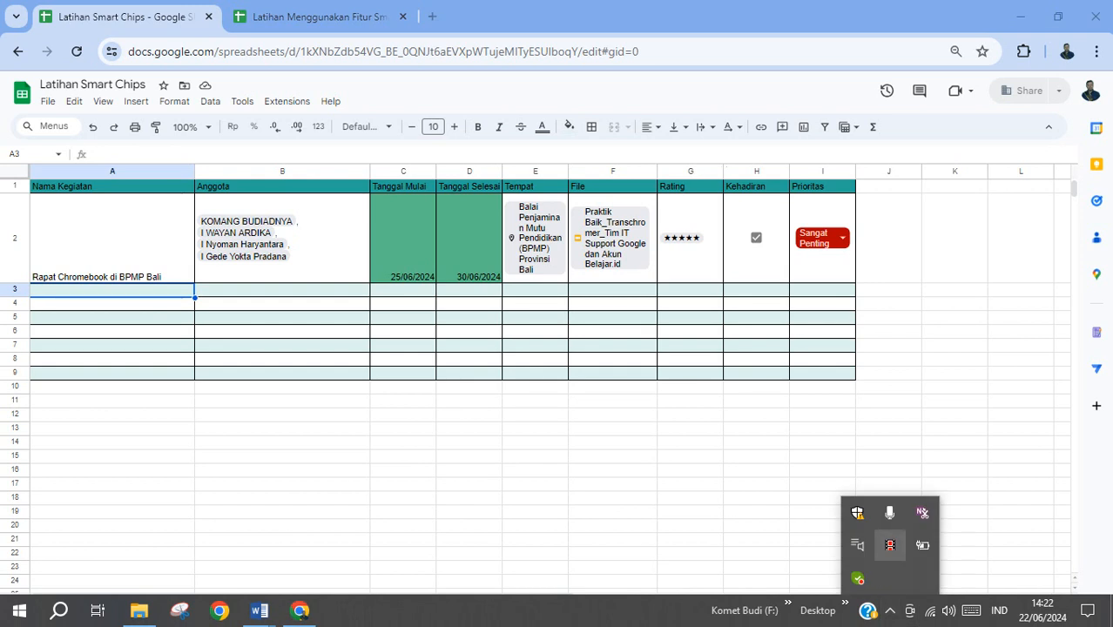
pyautogui.click(890, 546)
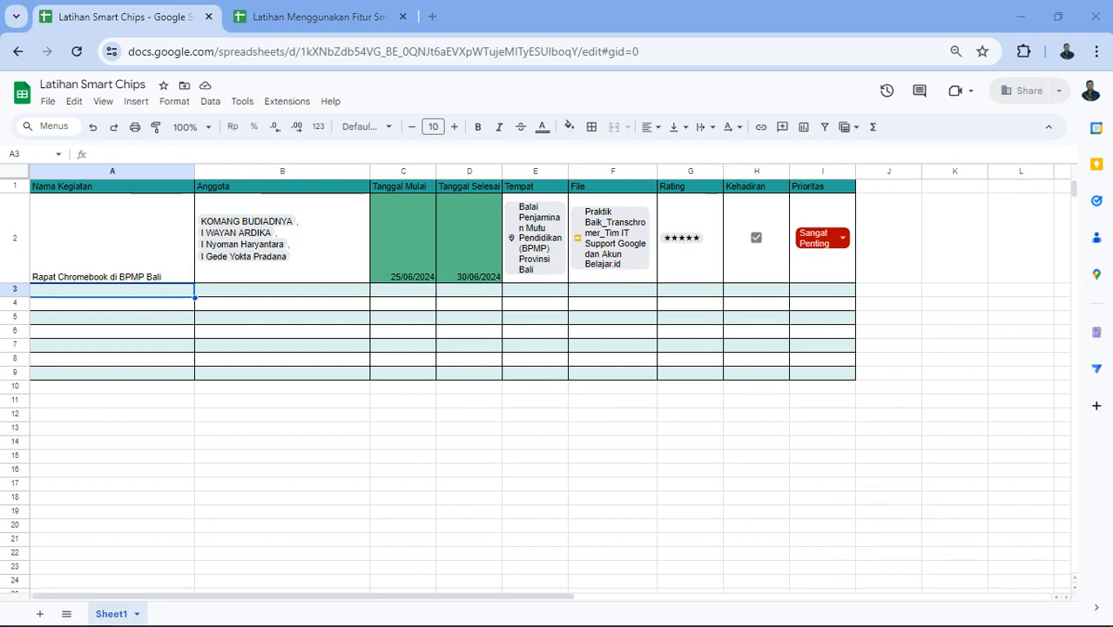
pyautogui.click(403, 237)
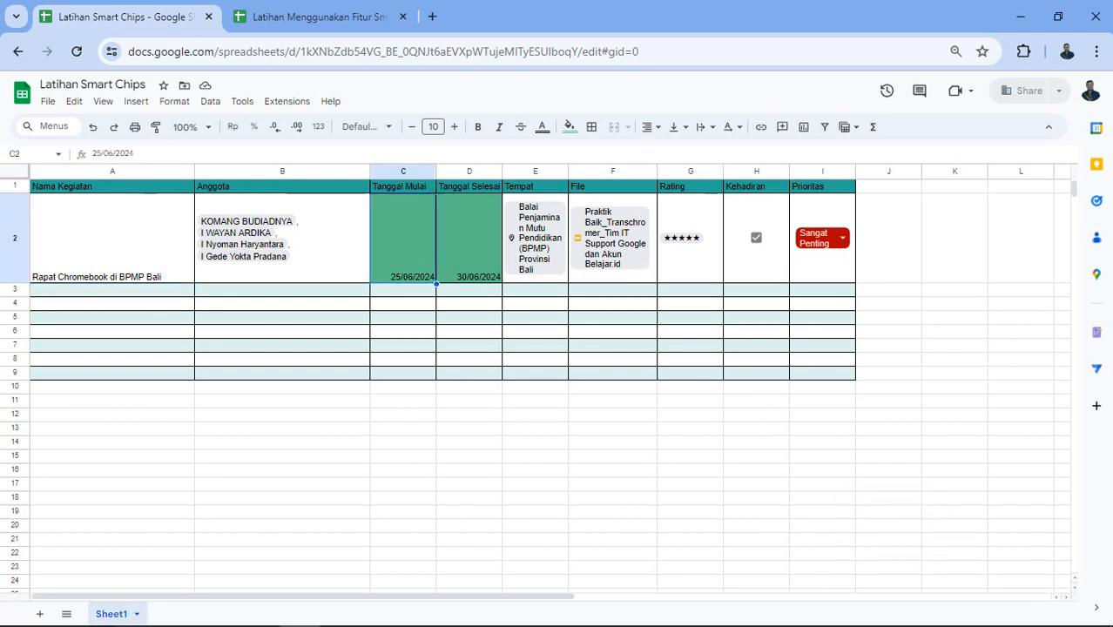
pyautogui.click(136, 101)
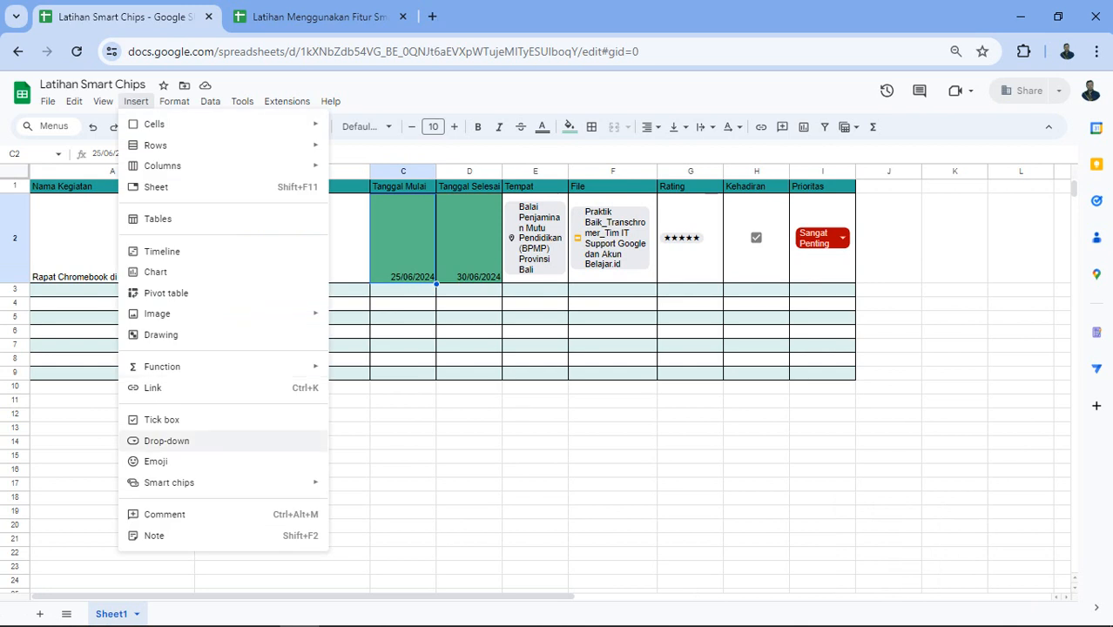
pyautogui.moveTo(175, 483)
pyautogui.click(403, 469)
pyautogui.click(403, 289)
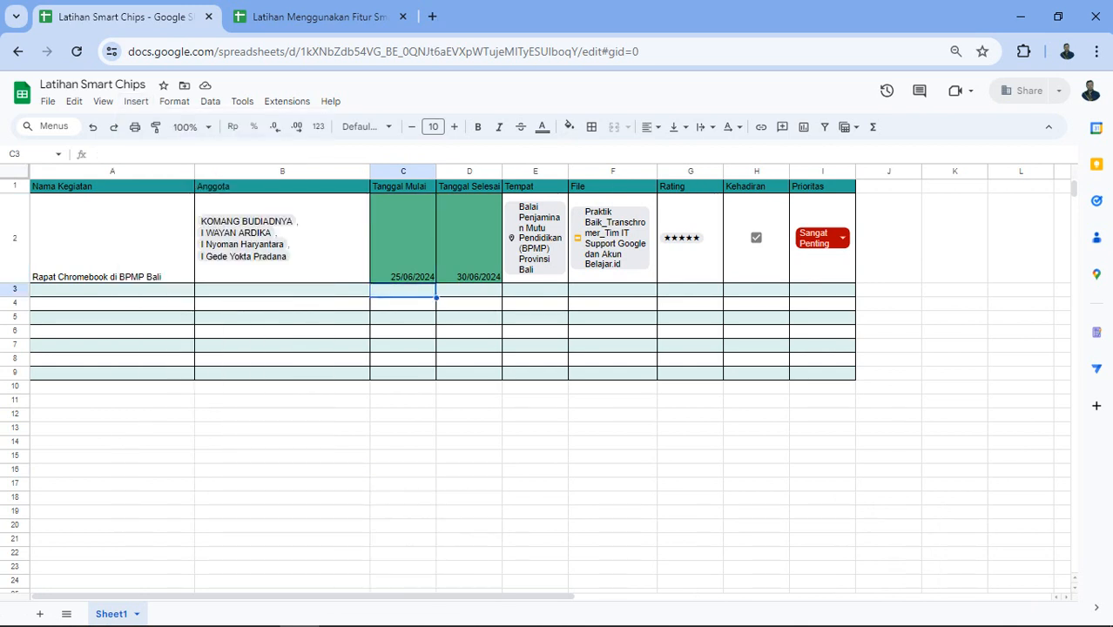
# Bring up the smart chip suggestions in F3 with @ and look through the people, files and dates offered
pyautogui.click(612, 289)
pyautogui.write('@')
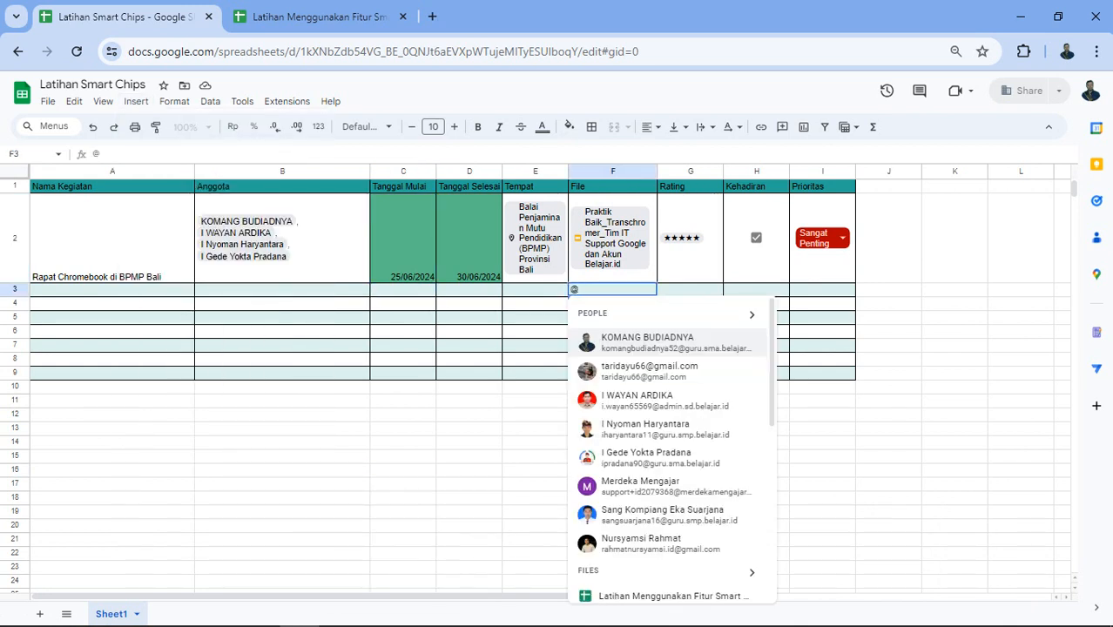
pyautogui.scroll(-3, 671, 397)
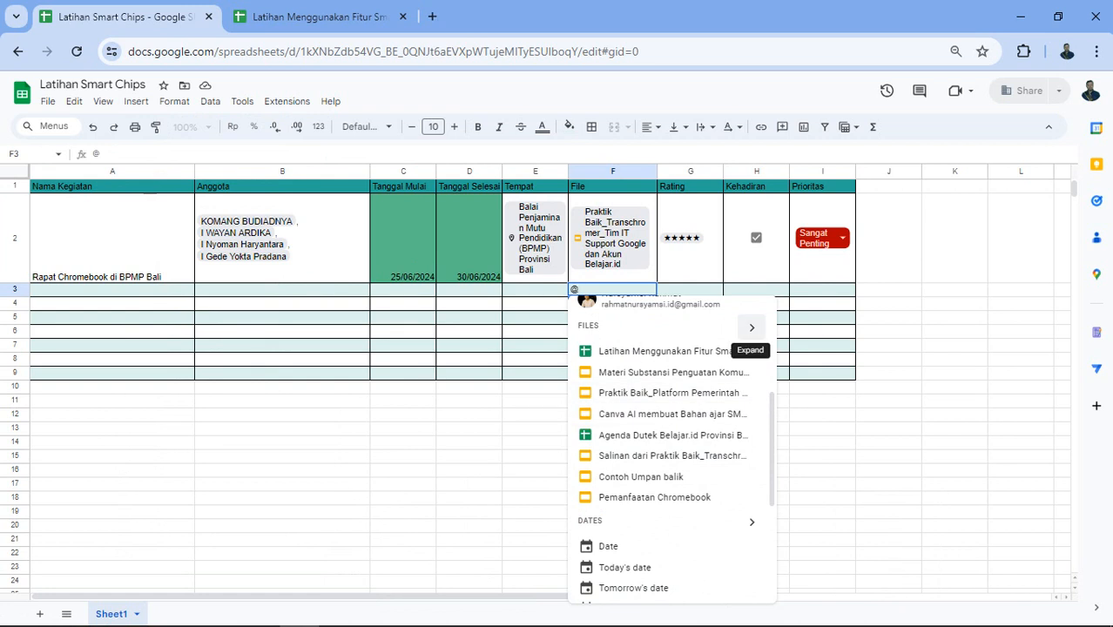
pyautogui.scroll(-1, 671, 384)
pyautogui.click(823, 472)
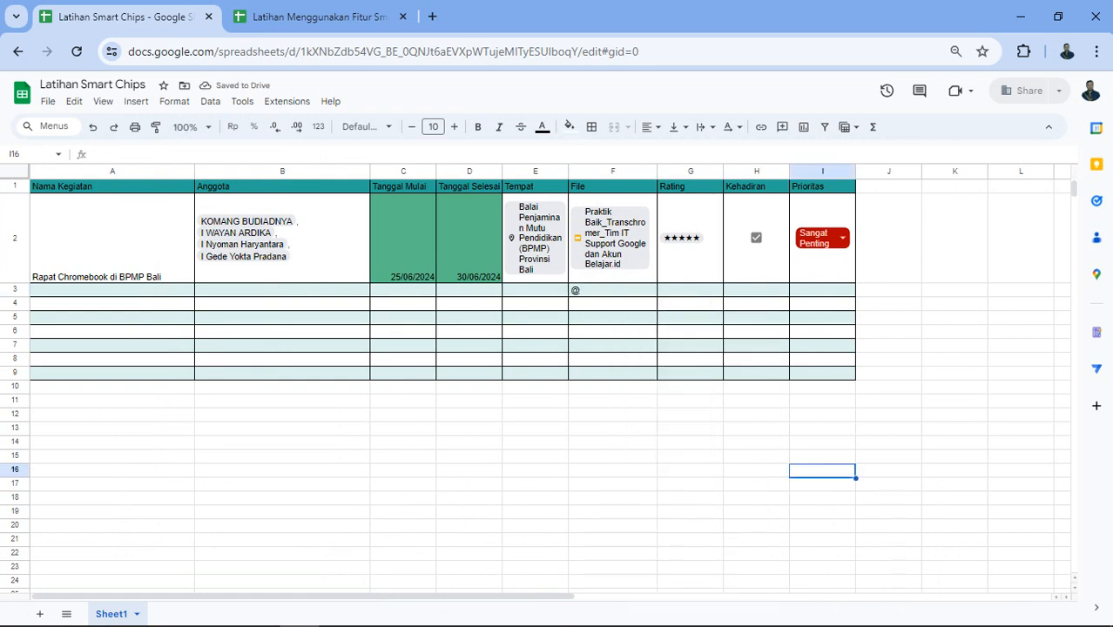
# Create a timeline from the activity row A2:I2 of Sheet1 and dismiss its settings
pyautogui.moveTo(111, 238); pyautogui.dragTo(823, 238)
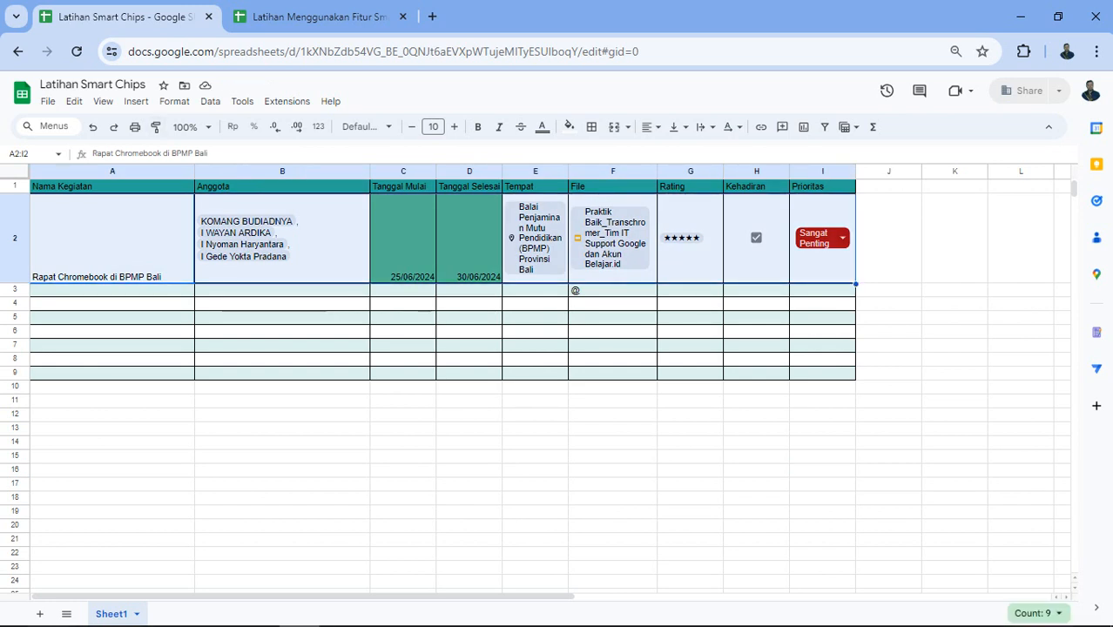
pyautogui.click(136, 101)
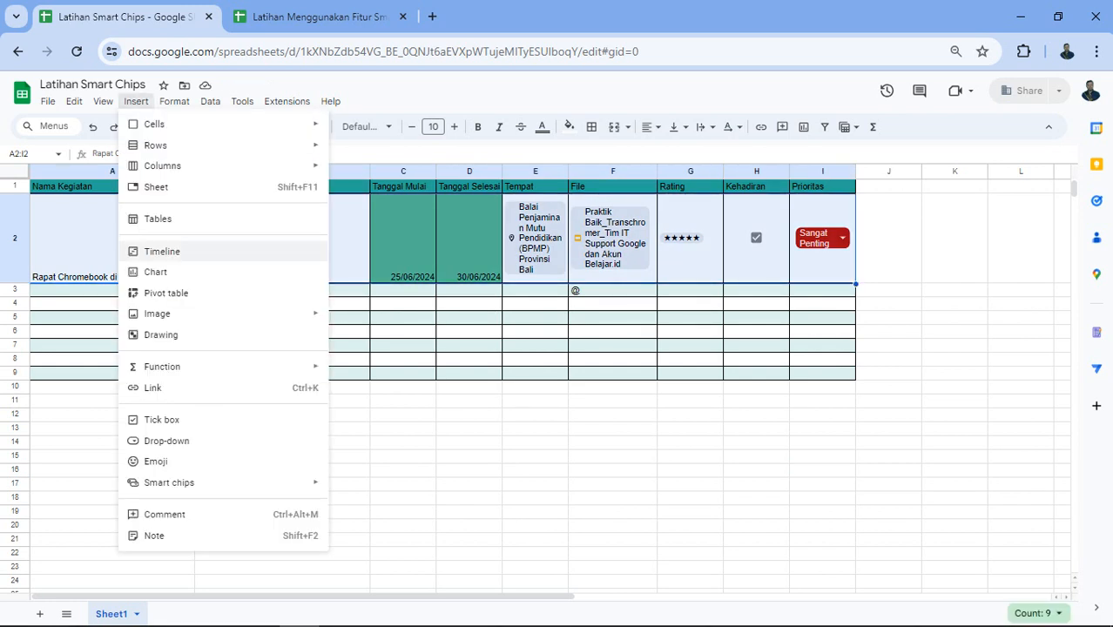
pyautogui.click(162, 251)
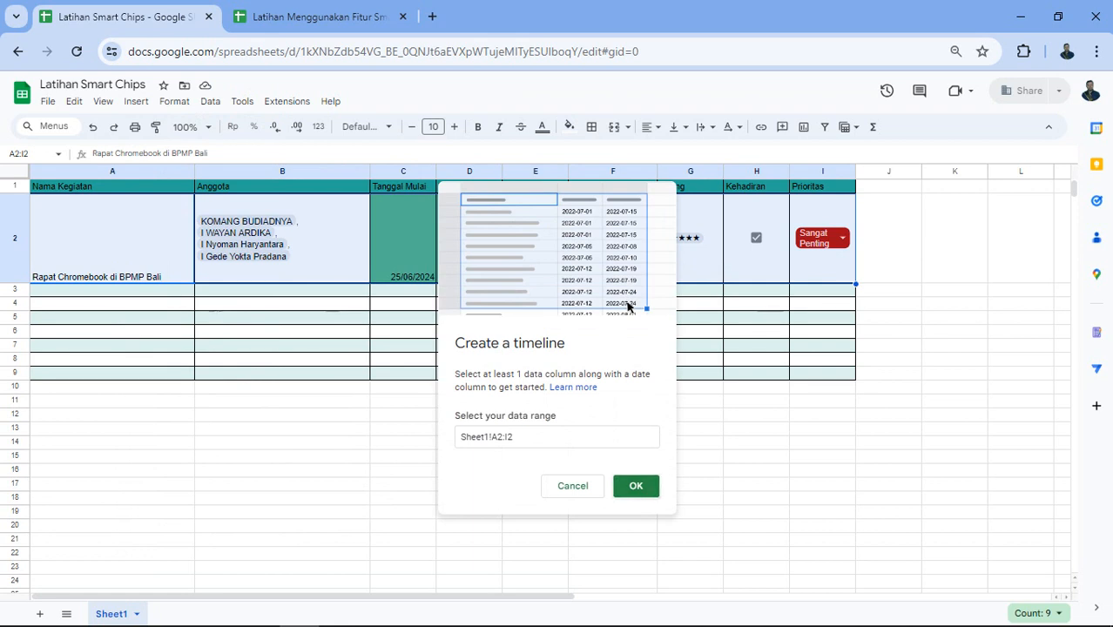
pyautogui.click(636, 486)
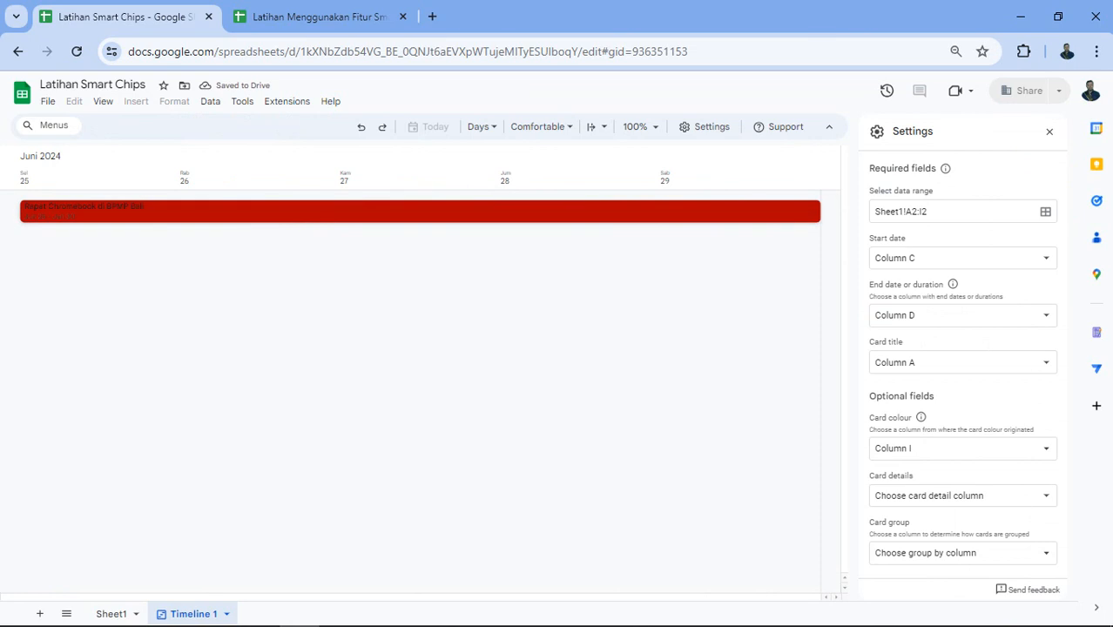
pyautogui.click(1050, 132)
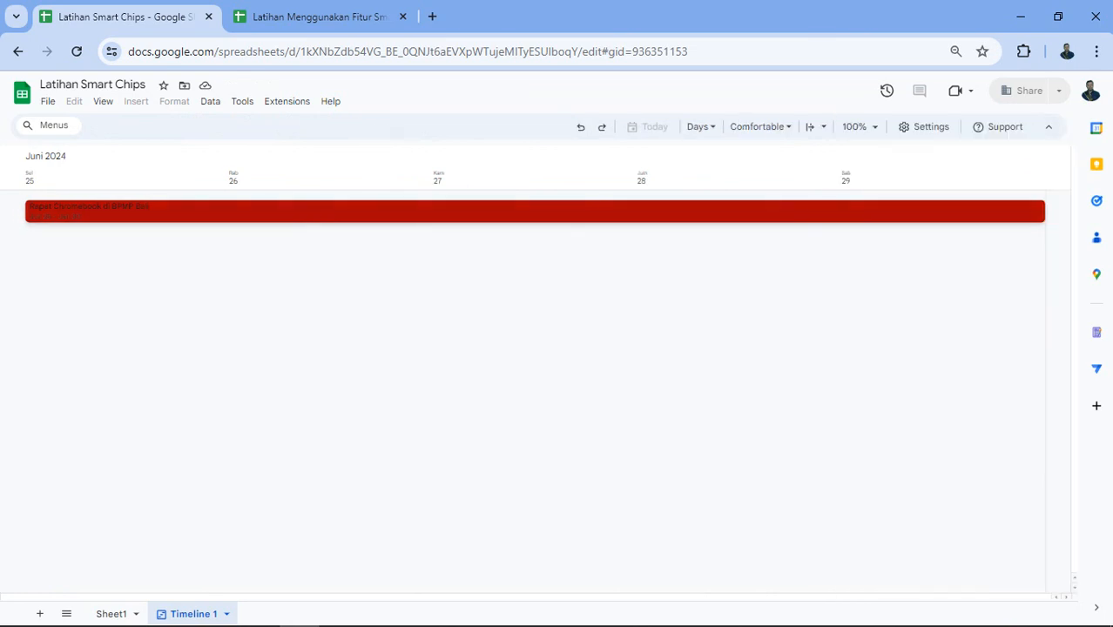
# Compare the new timeline with the example workbook's Timeline 1 and the start and end dates on its Sheet1
pyautogui.click(315, 17)
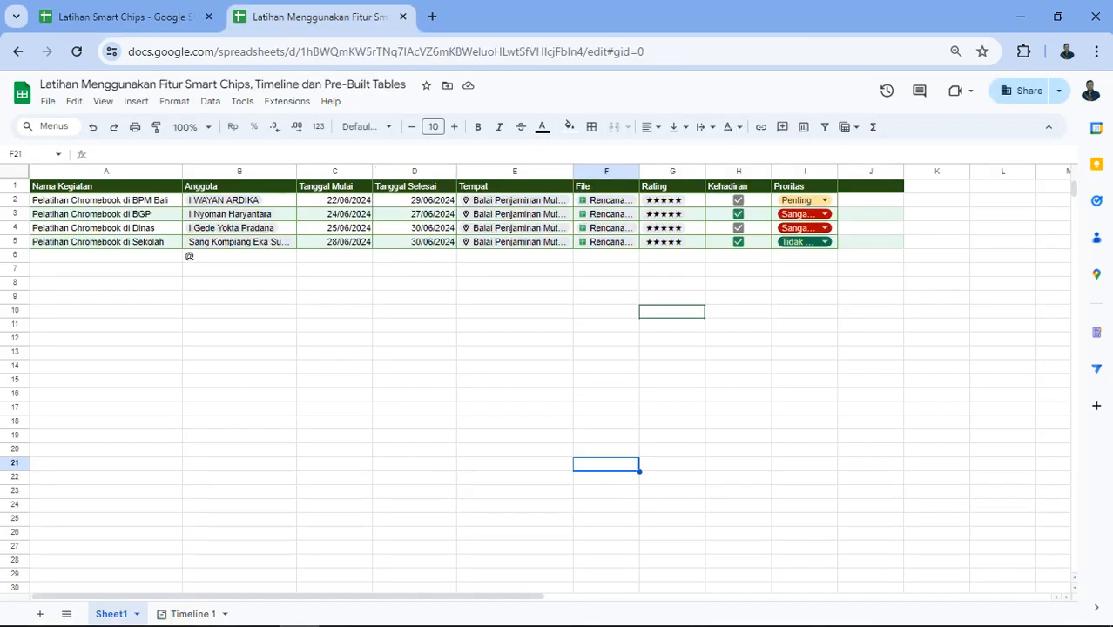
pyautogui.moveTo(335, 201); pyautogui.dragTo(414, 200)
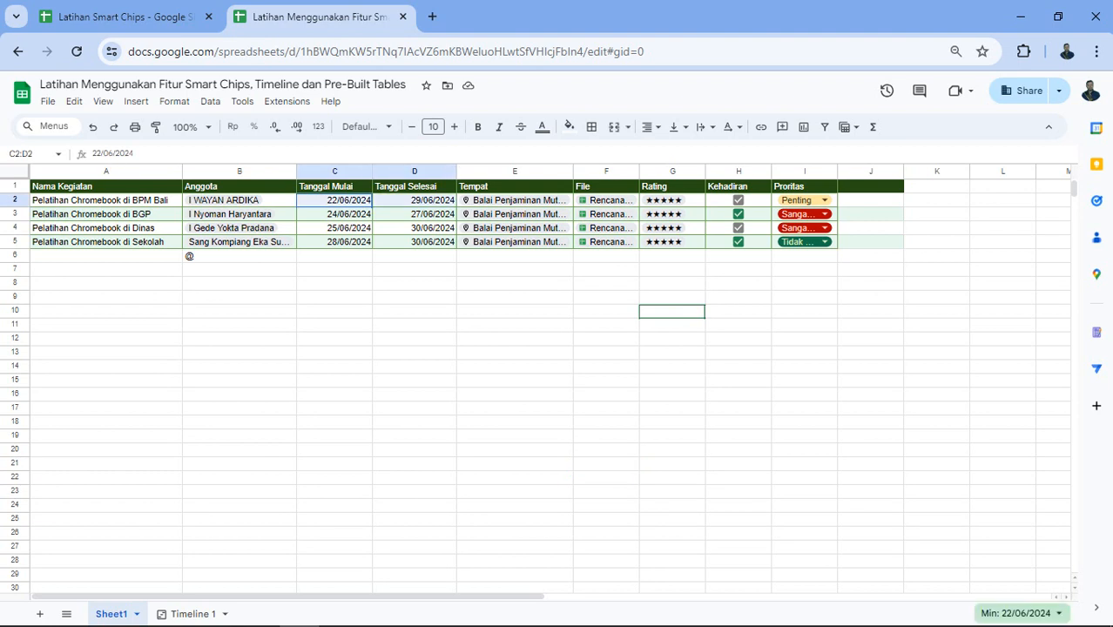
pyautogui.click(414, 284)
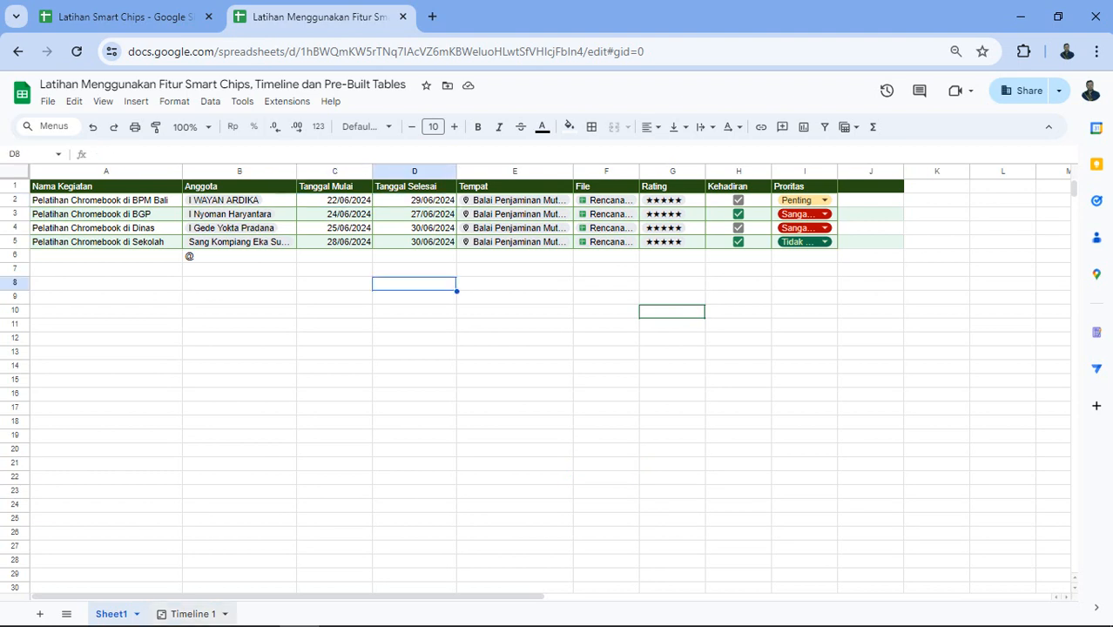
pyautogui.click(194, 614)
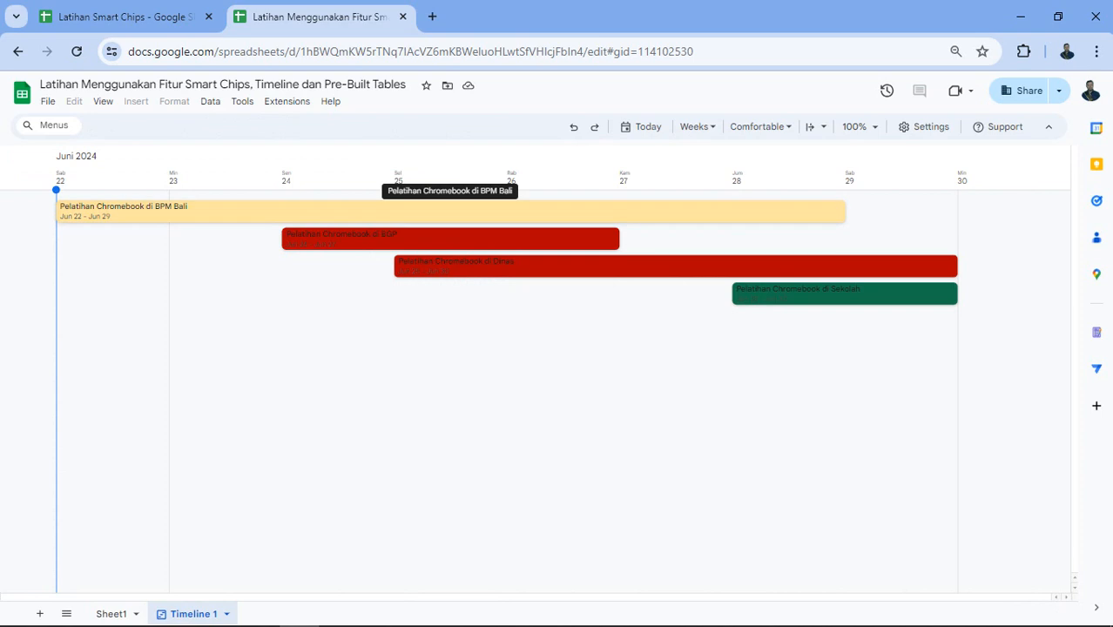
pyautogui.click(125, 17)
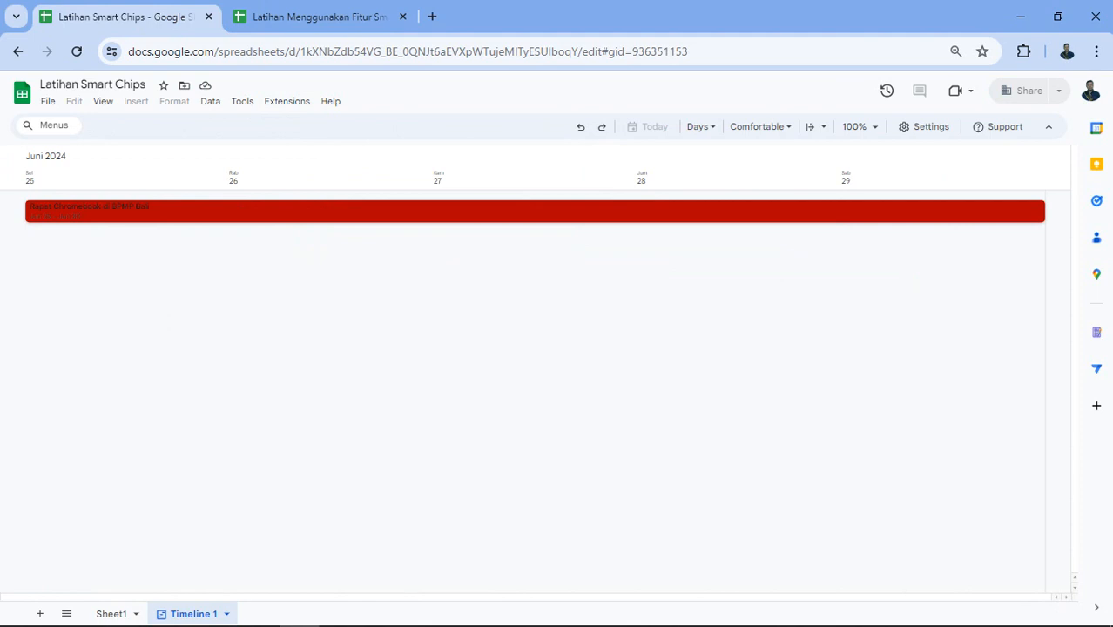
pyautogui.hotkey('ctrl', 'Tab')
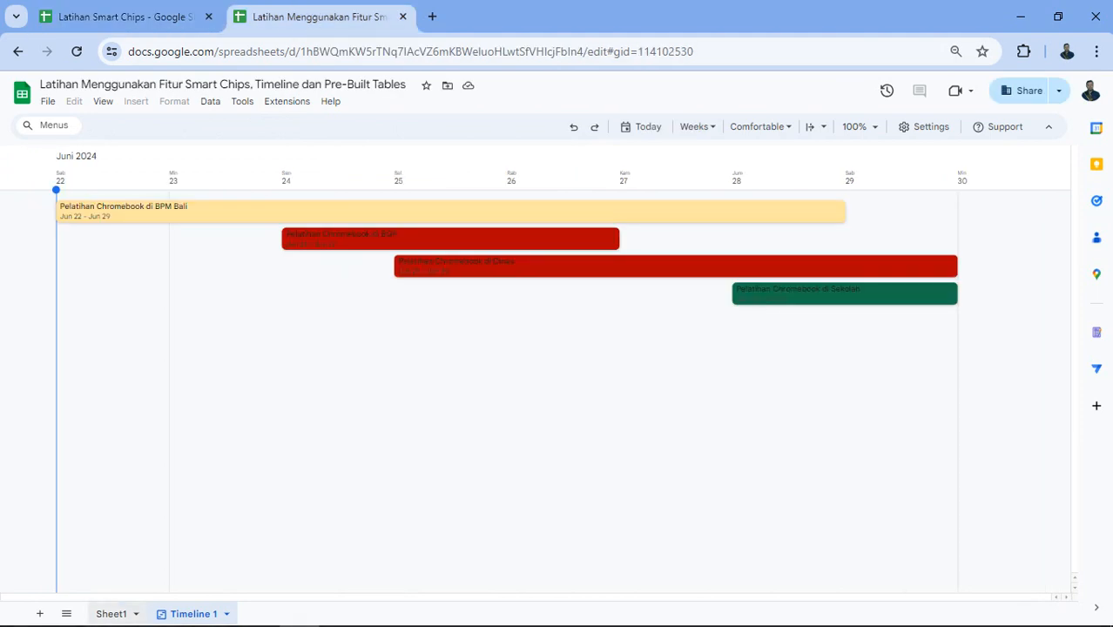
pyautogui.click(112, 615)
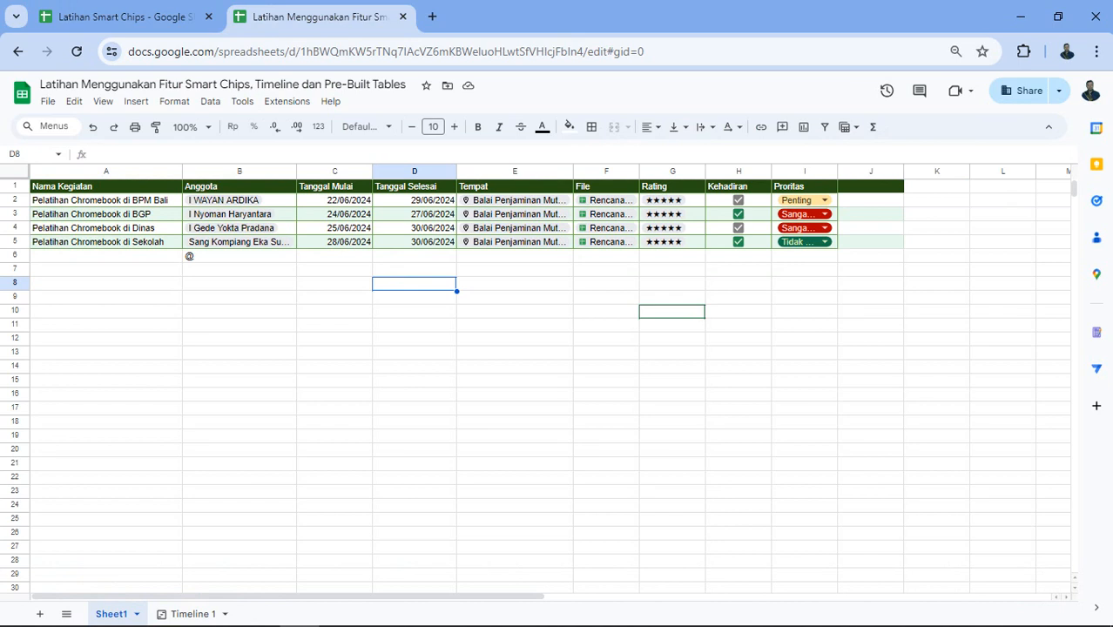